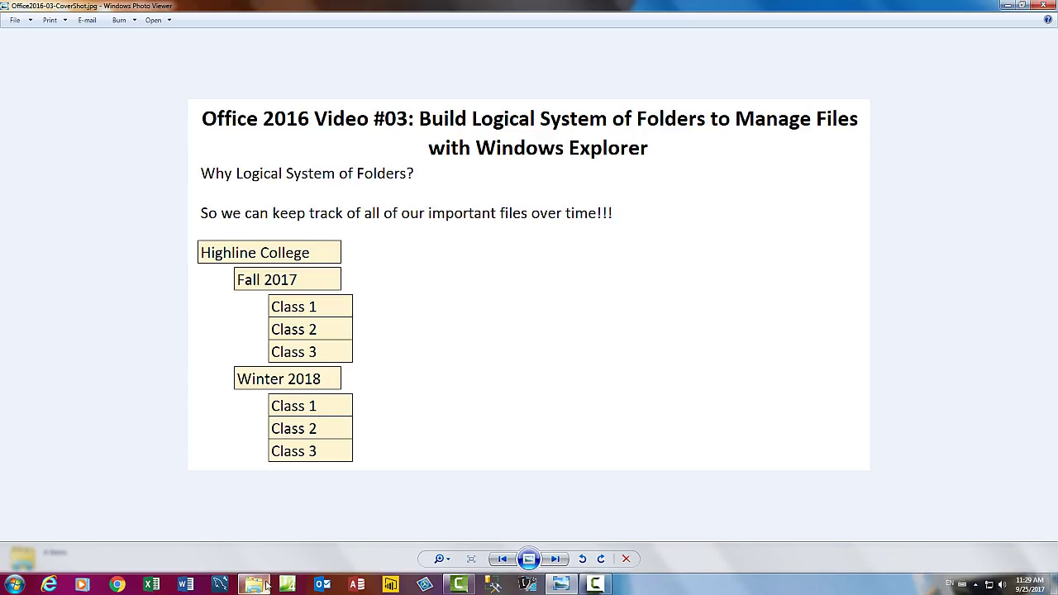
Step: Navigate E: > 00VideoClassStorage > 216 > 2013-216 > Content > 01WindowsExplorers to its 001Handouts folder
mouse_move(255, 585)
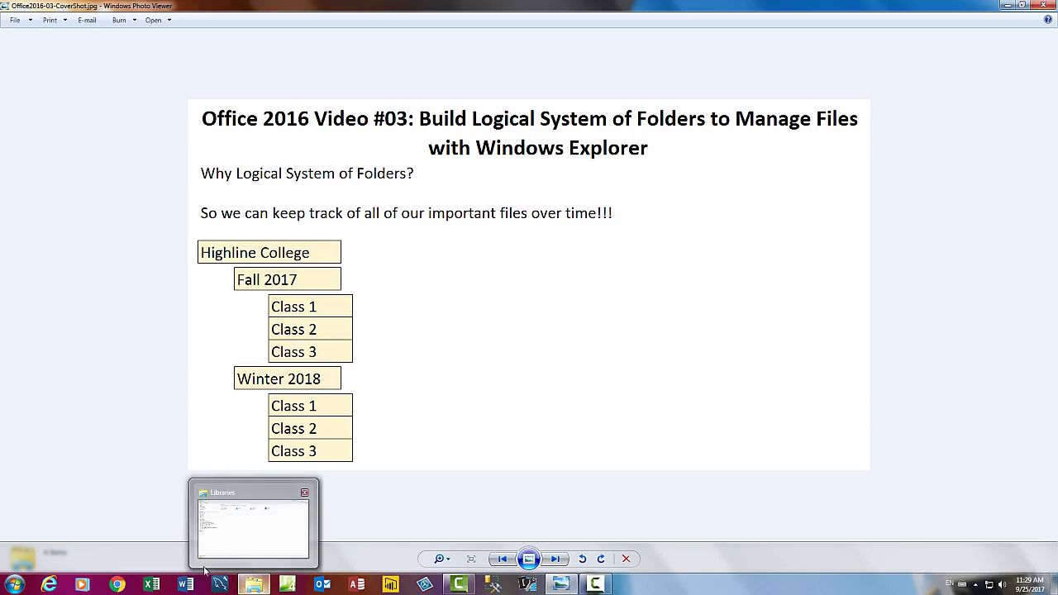
left_click(251, 585)
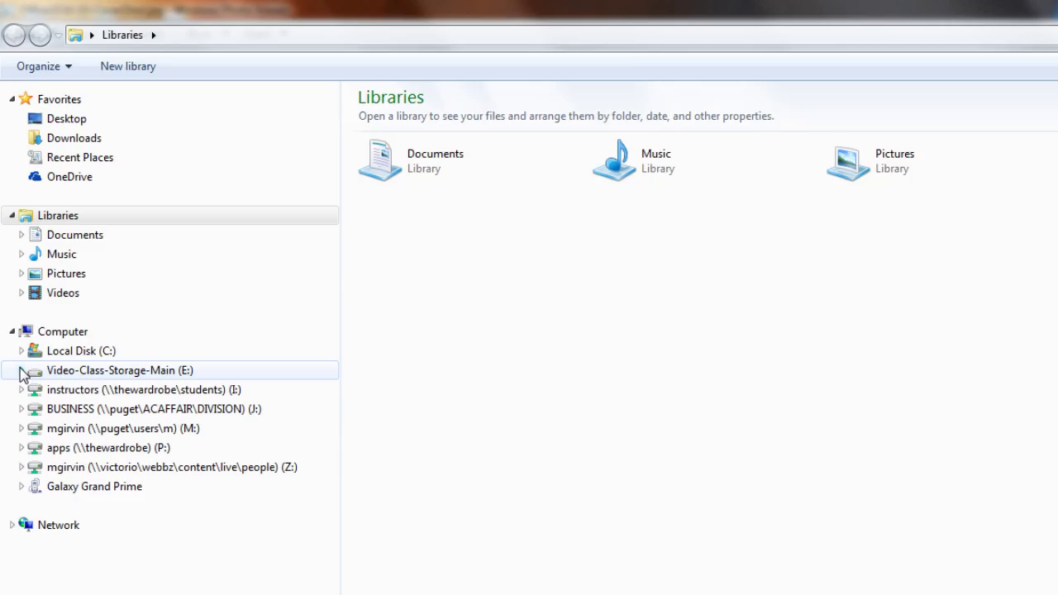
left_click(21, 371)
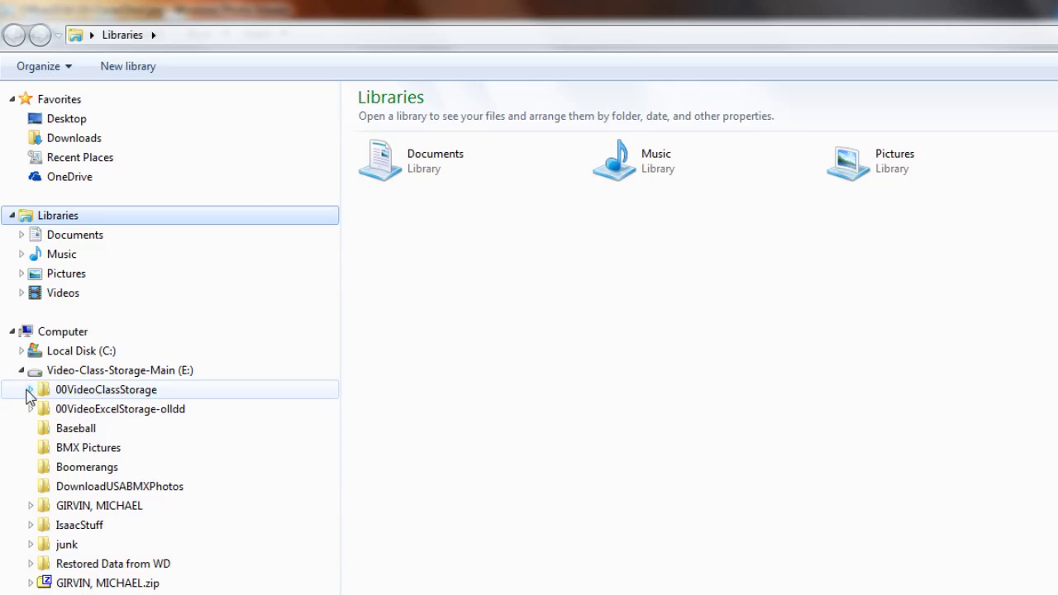
left_click(31, 389)
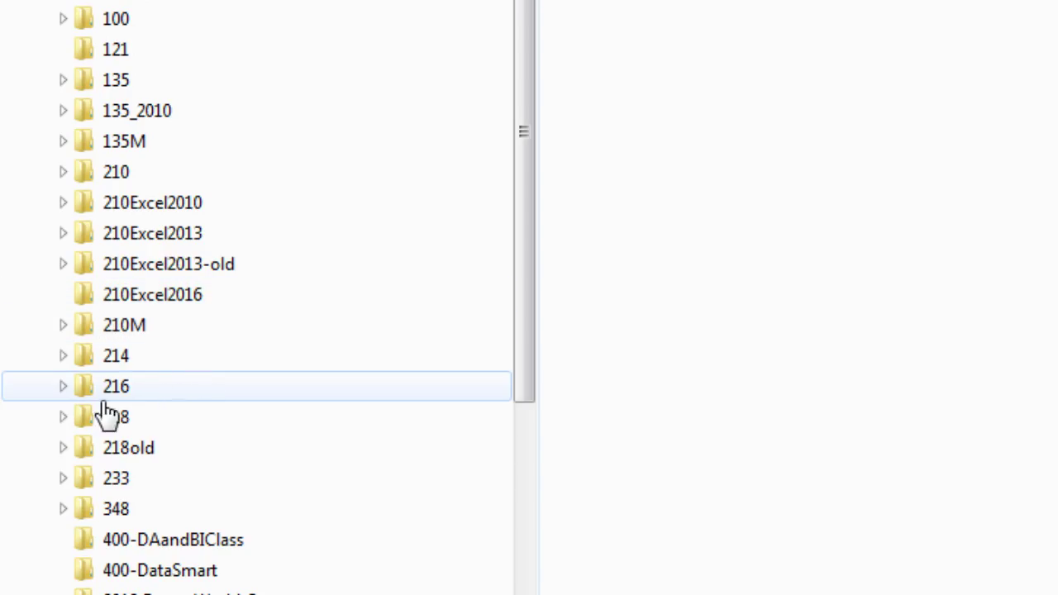
left_click(63, 387)
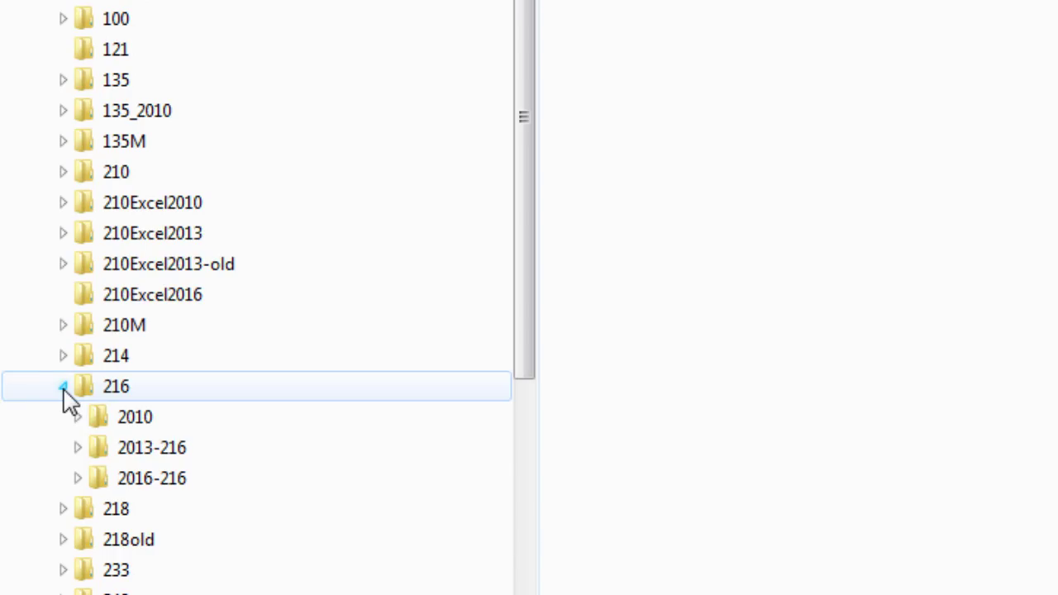
left_click(137, 455)
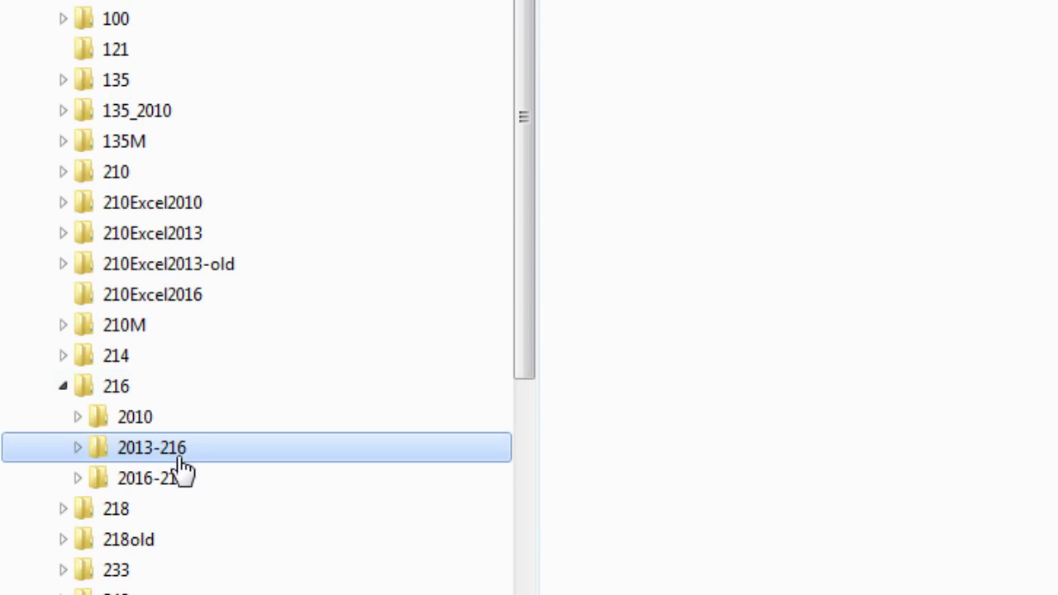
left_click(146, 495)
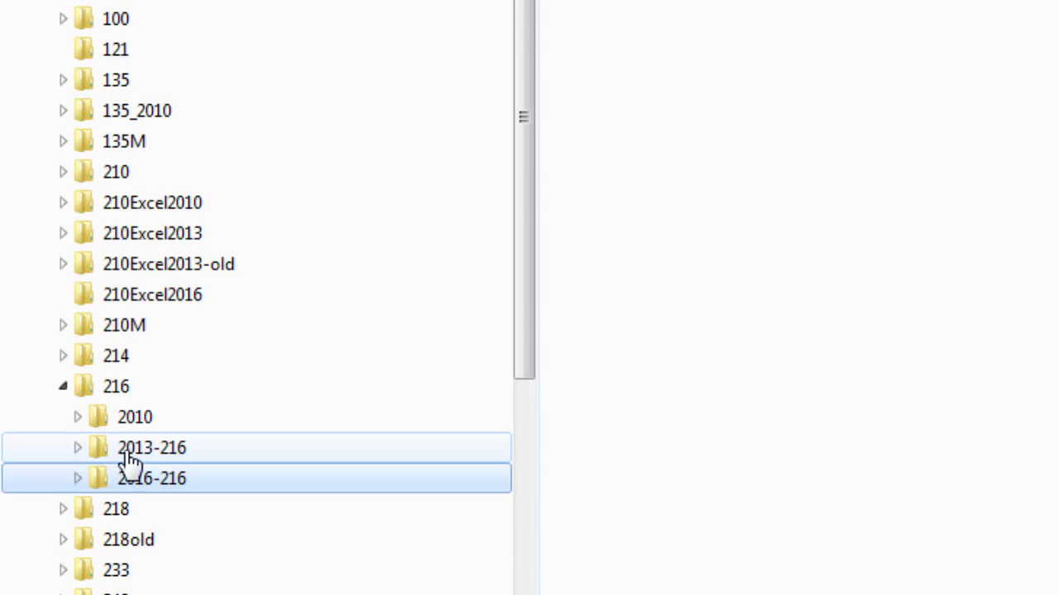
left_click(76, 447)
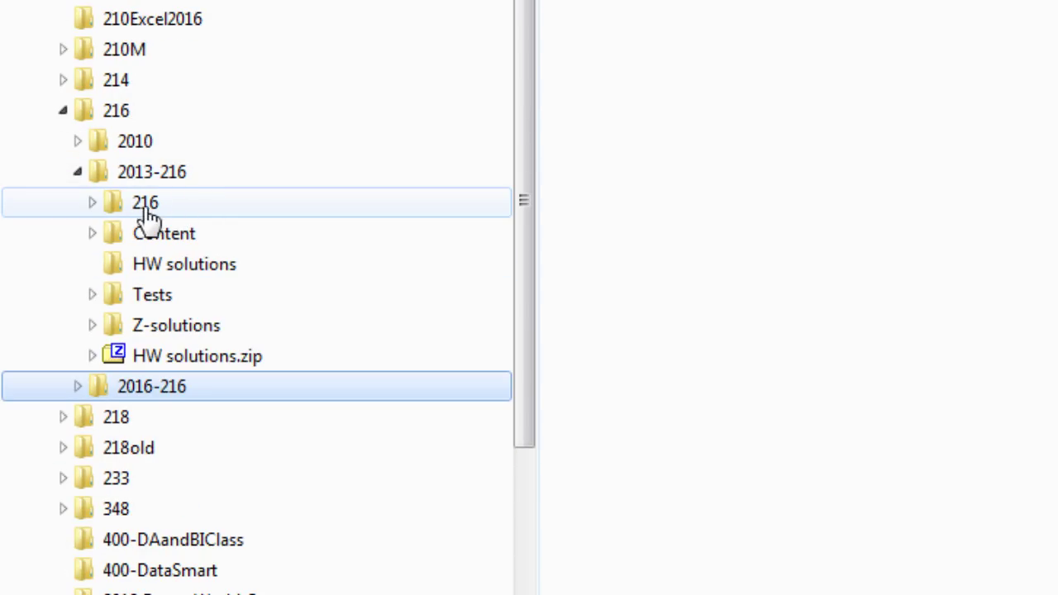
left_click(92, 235)
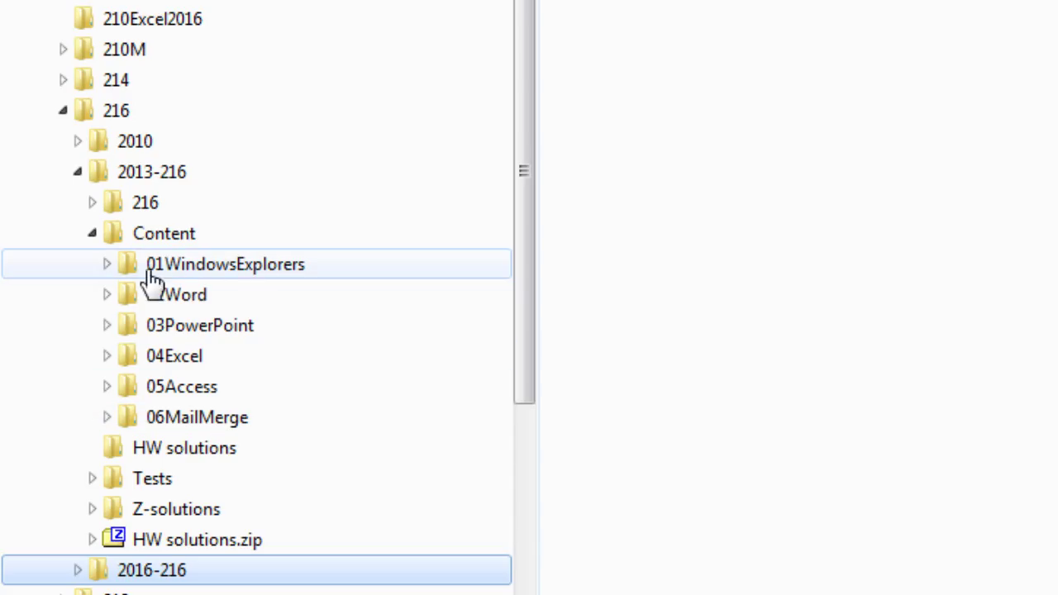
left_click(107, 266)
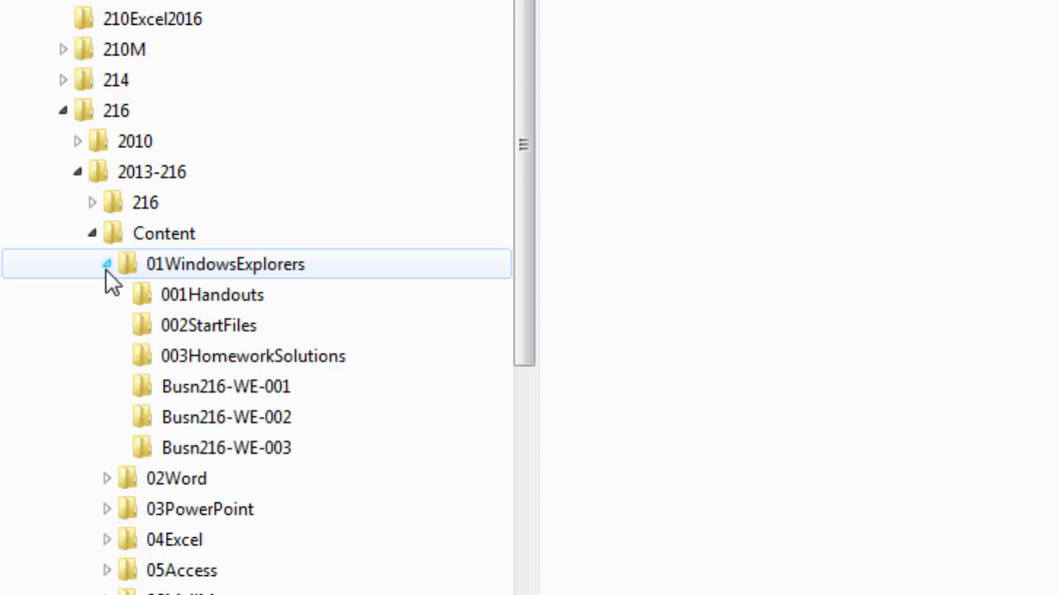
left_click(193, 305)
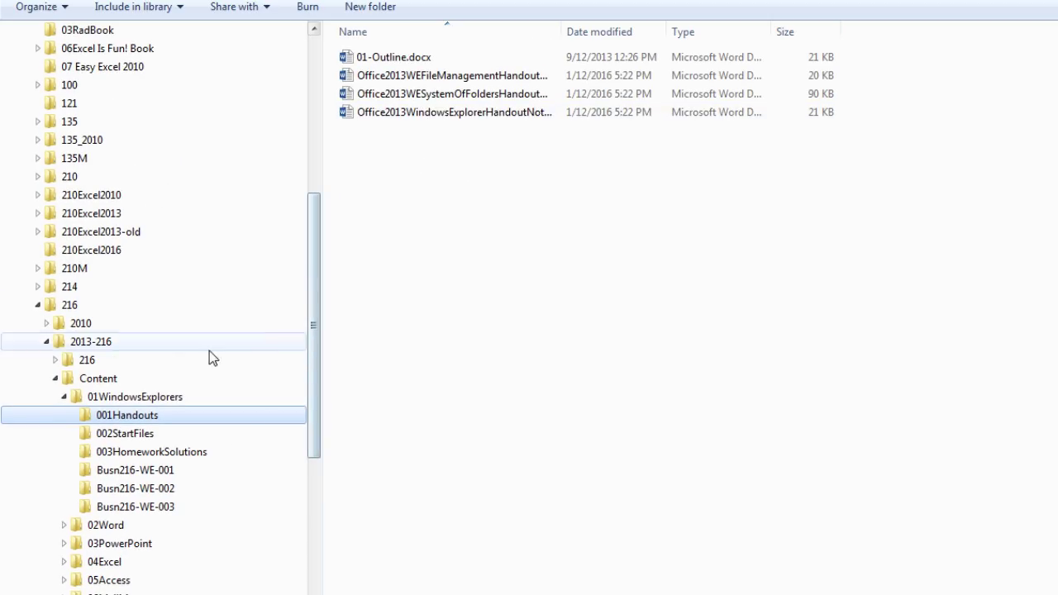
Step: Browse 002StartFiles and 003HomeworkSolutions, then open 04Excel > 001Handouts to list its handouts
left_click(124, 437)
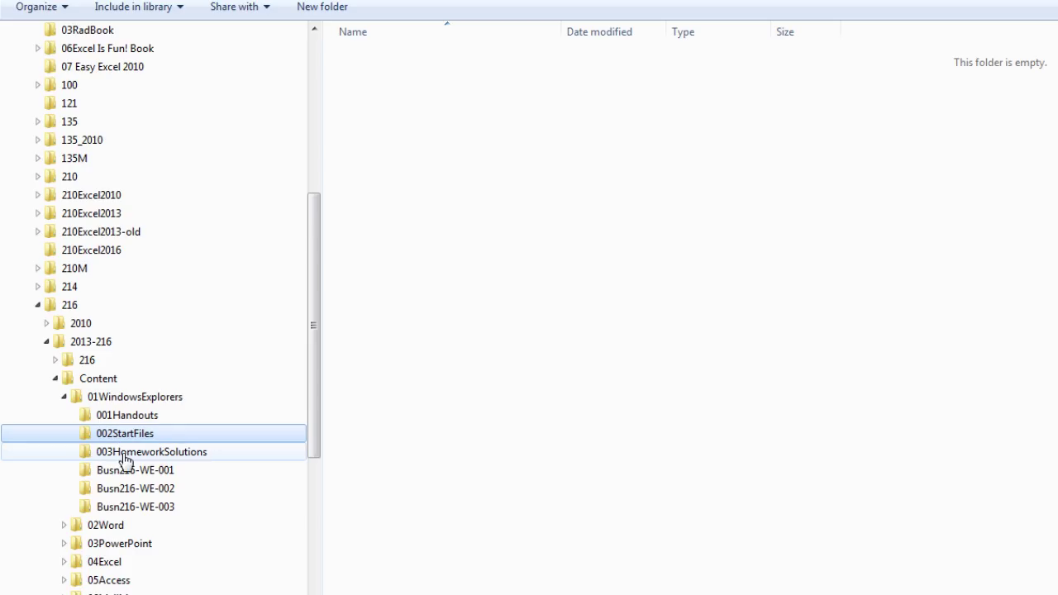
left_click(133, 456)
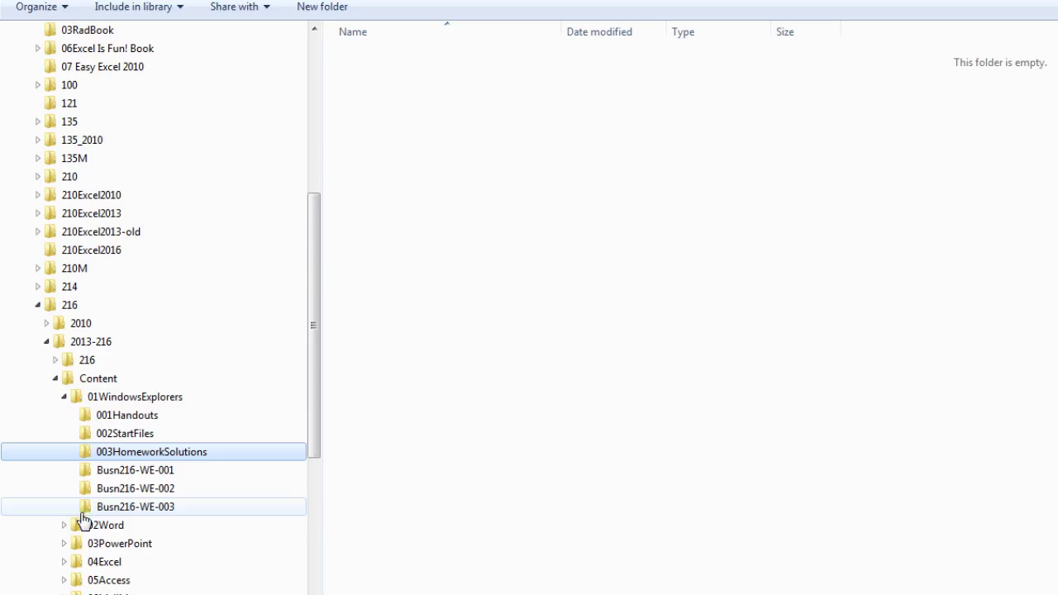
left_click(64, 561)
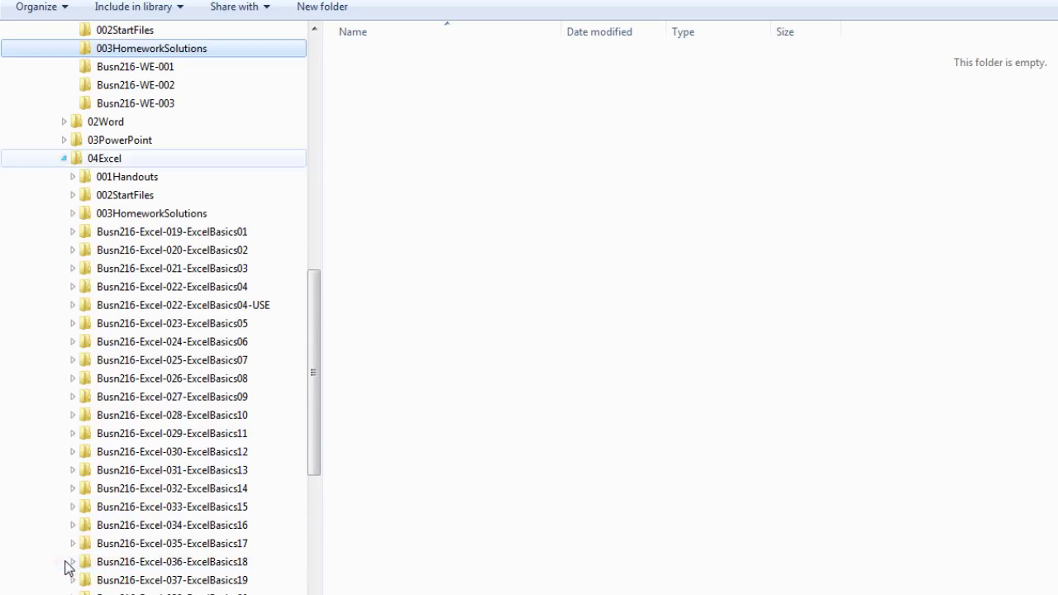
left_click(124, 177)
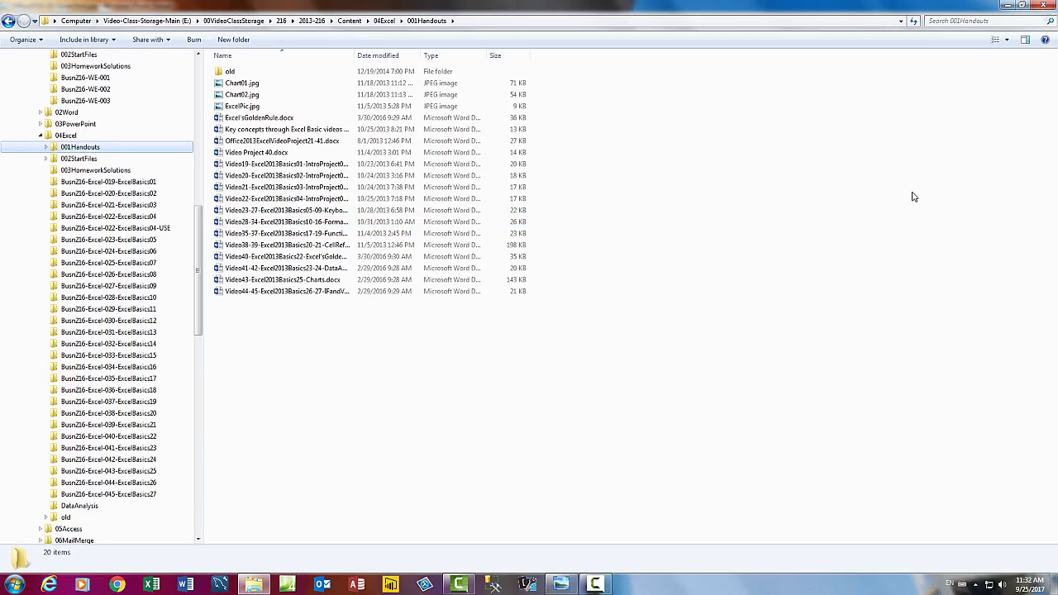
Step: Close the Explorer window with Alt+F4, returning to the folder-system slide in Photo Viewer
key("alt+F4")
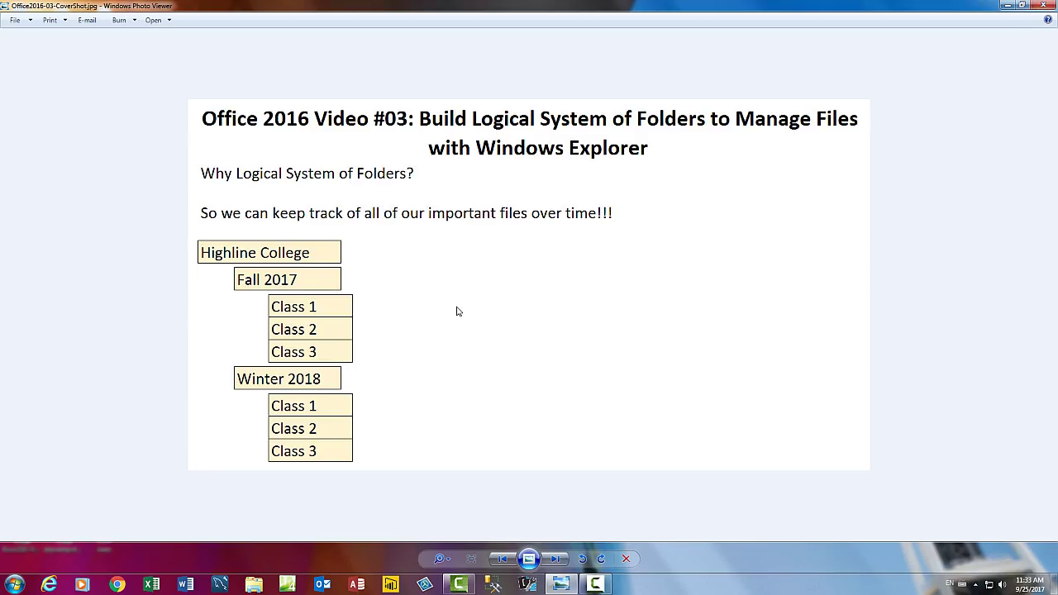
Step: Close Photo Viewer and open the KINGSTON (F:) flash drive from the AutoPlay prompt
key("alt+F4")
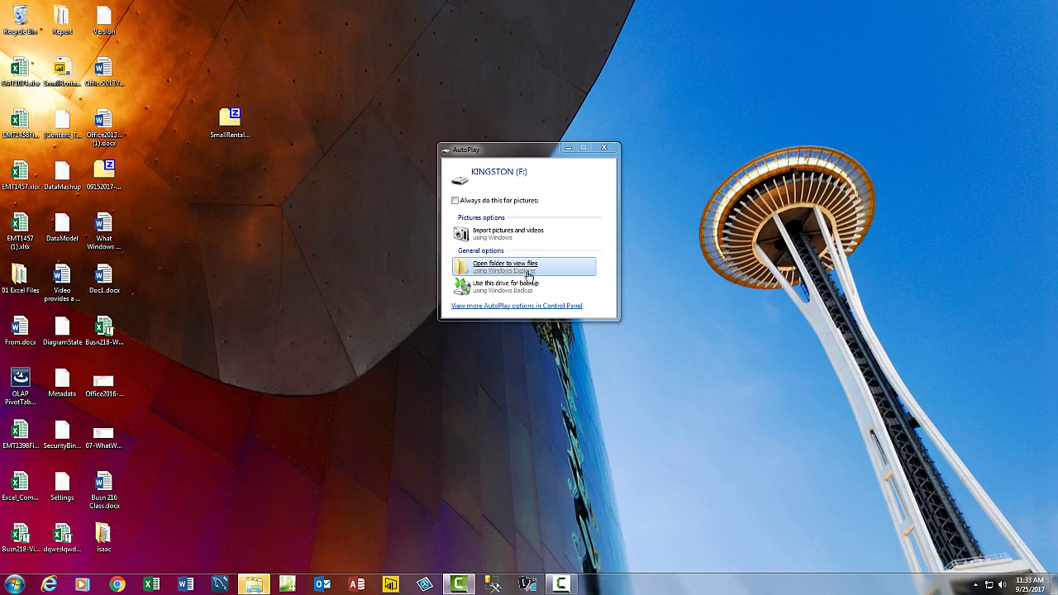
left_click(482, 267)
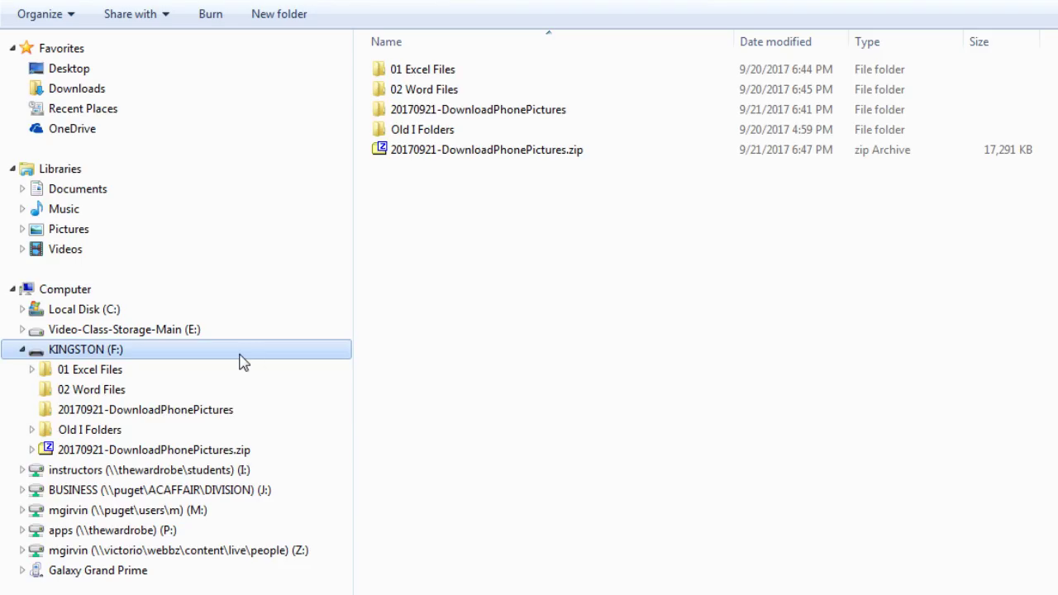
left_click(85, 376)
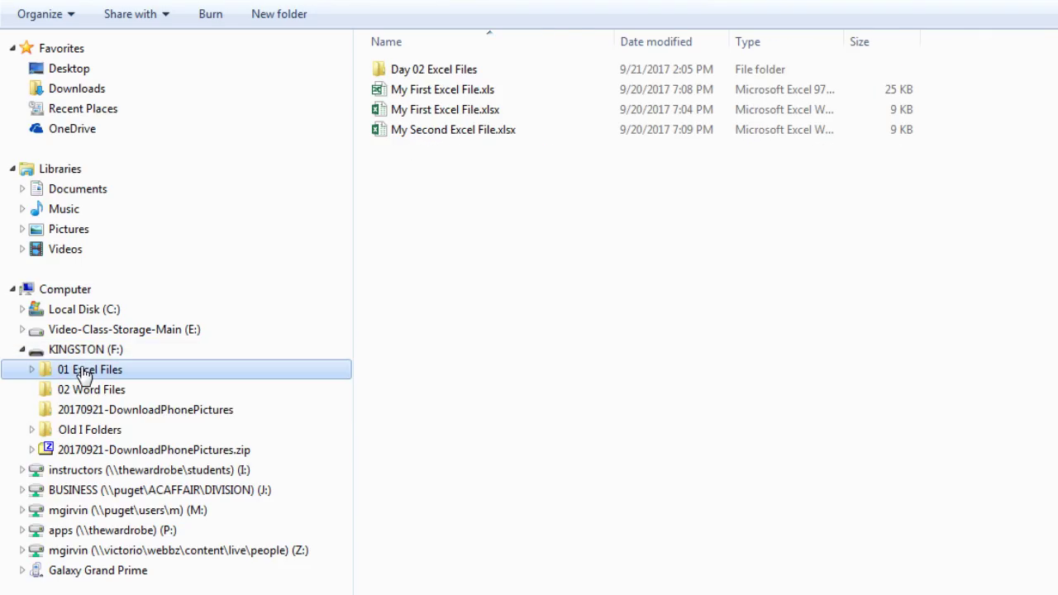
left_click(98, 395)
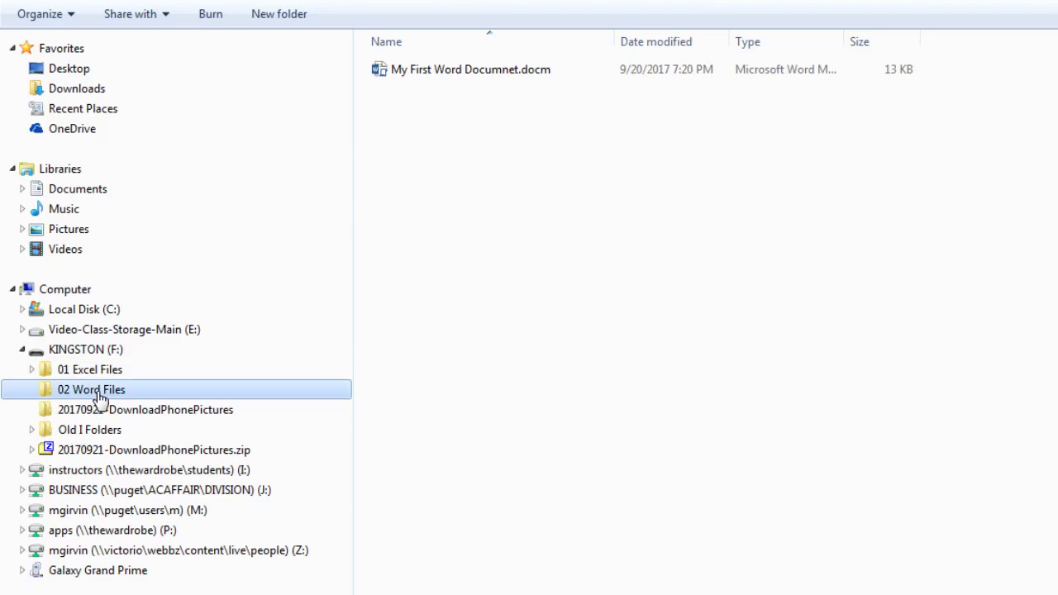
left_click(115, 411)
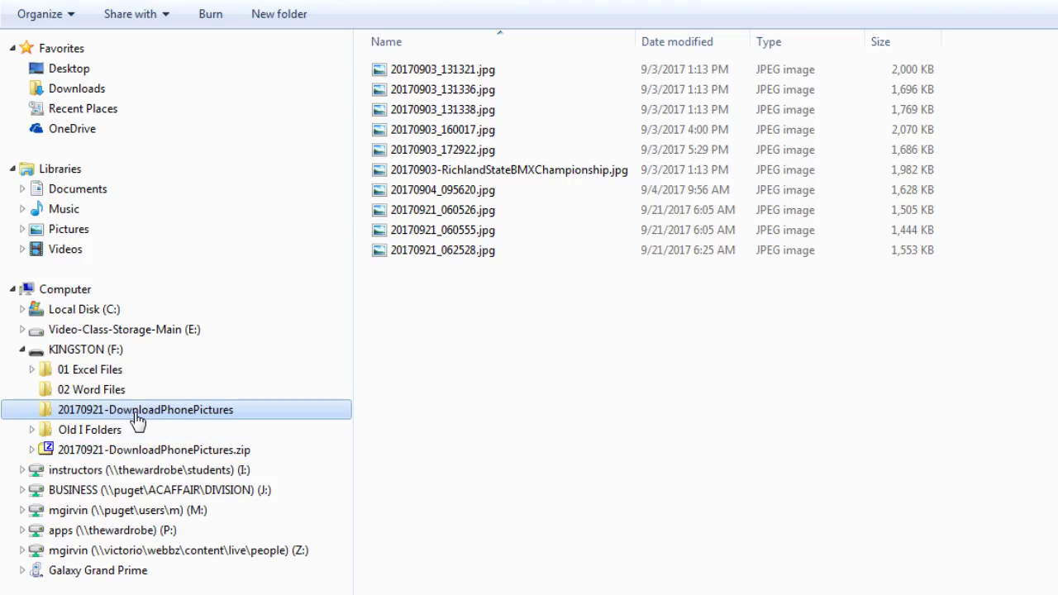
left_click(117, 453)
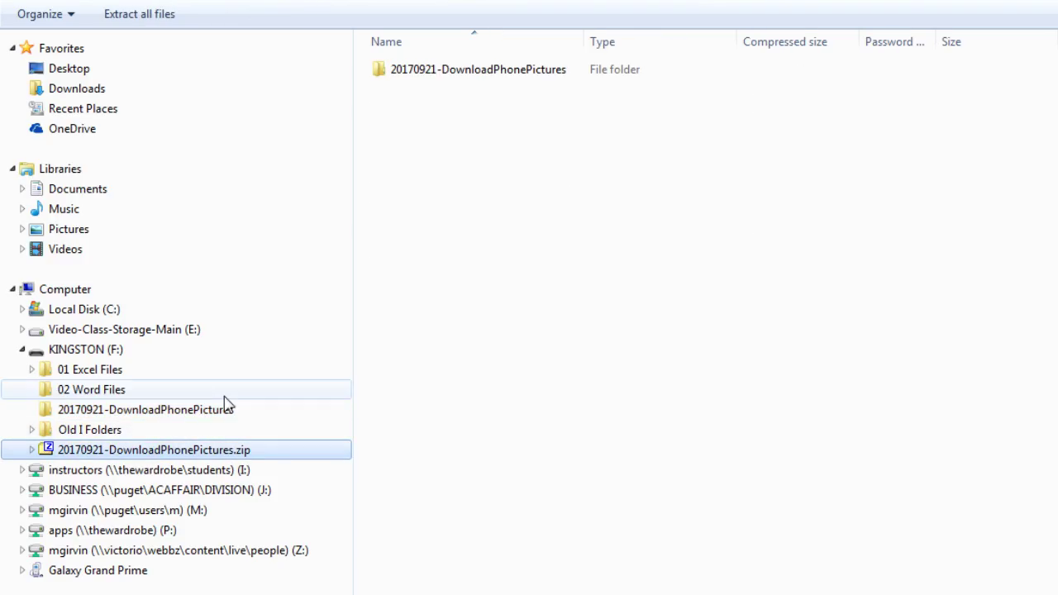
left_click(88, 351)
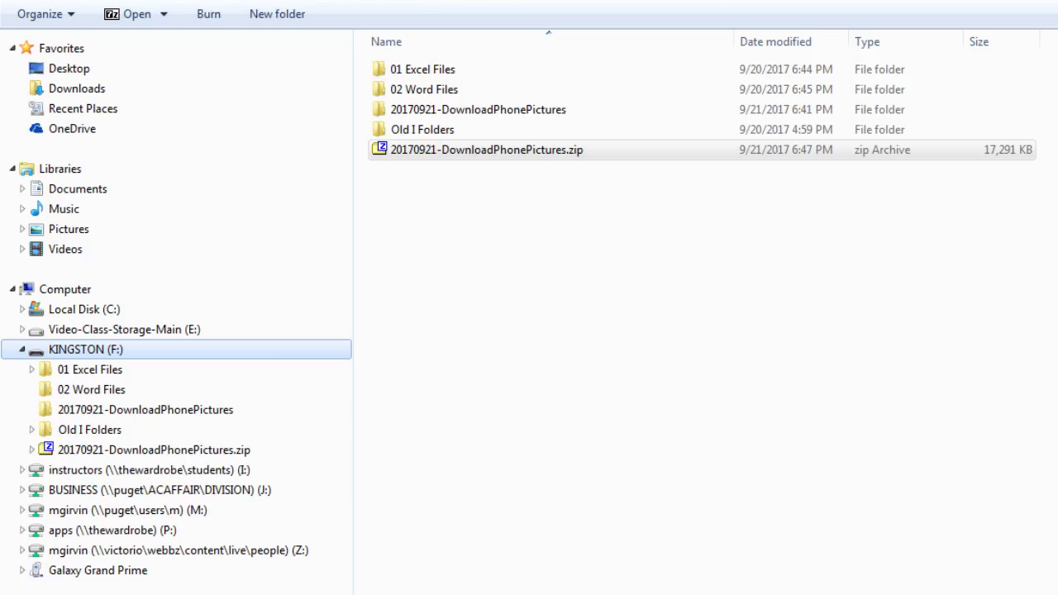
Step: Create a new folder named Highline at the root of the KINGSTON (F:) drive
key("ctrl+shift+n")
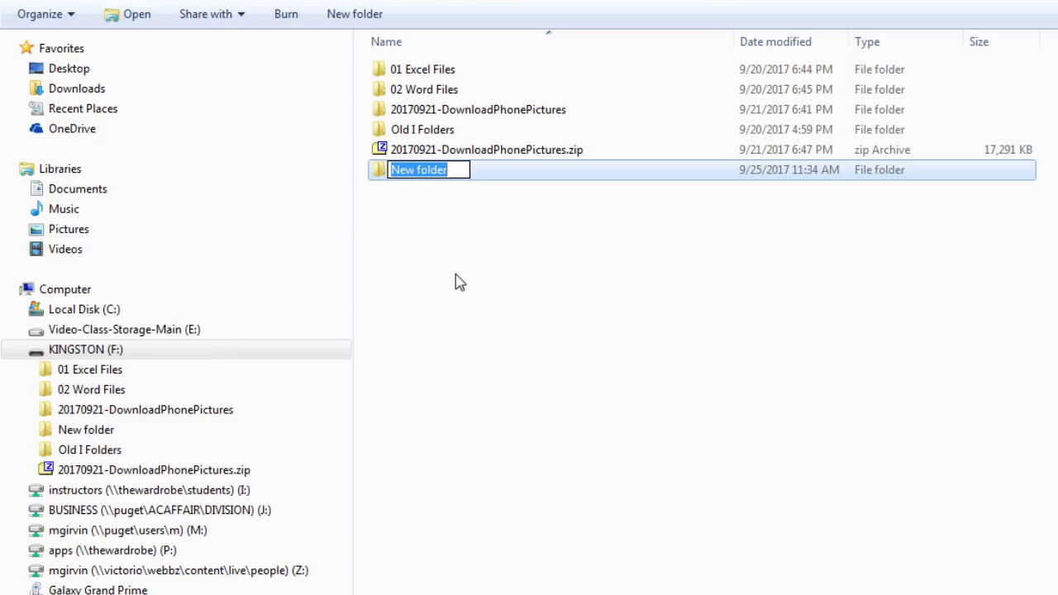
type("Highline")
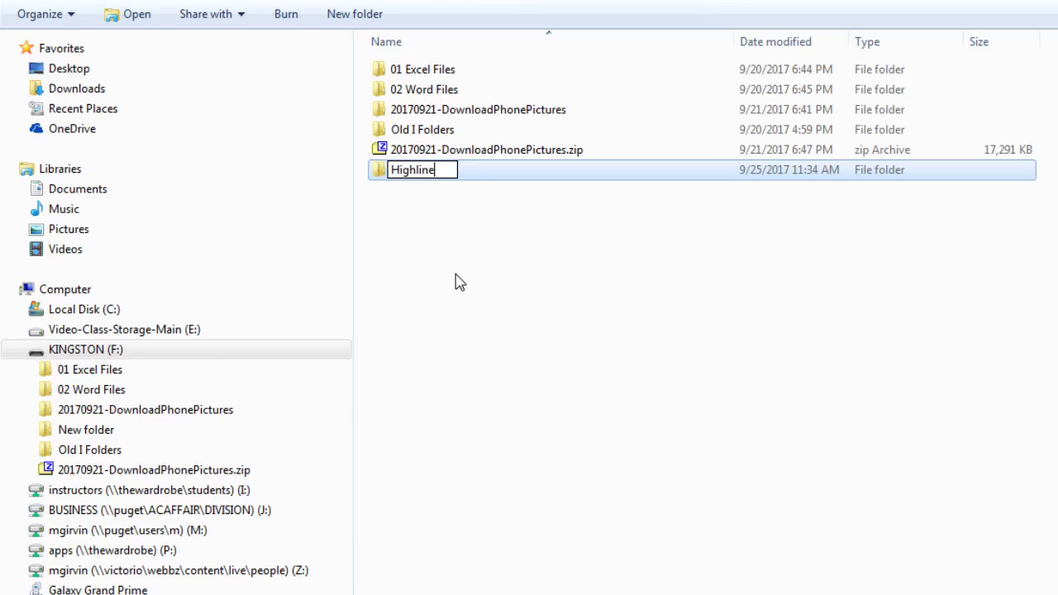
key("Return")
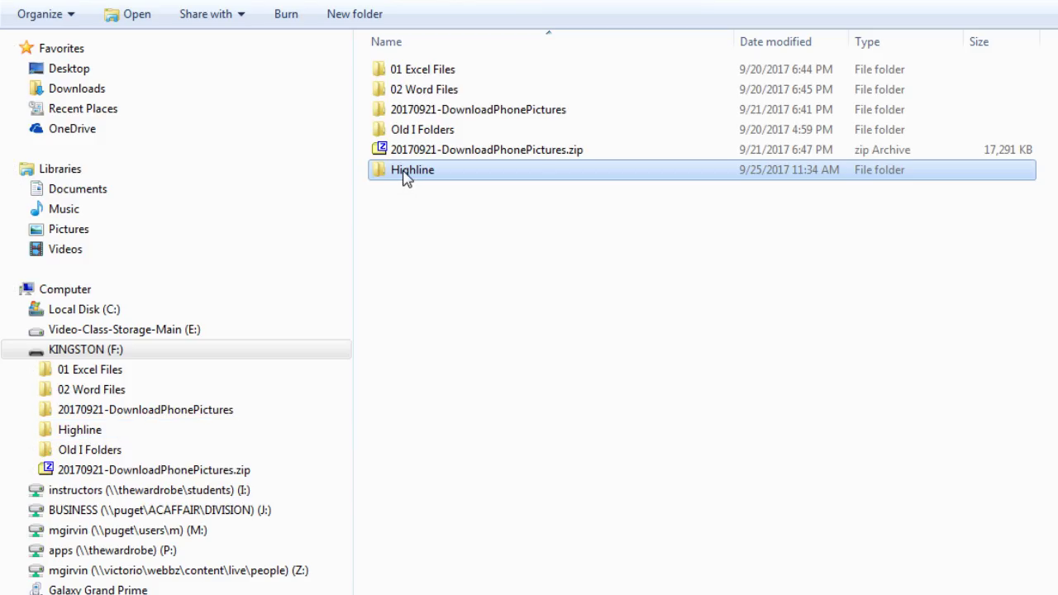
Step: Open Highline and create a Fall 2017 folder inside it
left_click(79, 432)
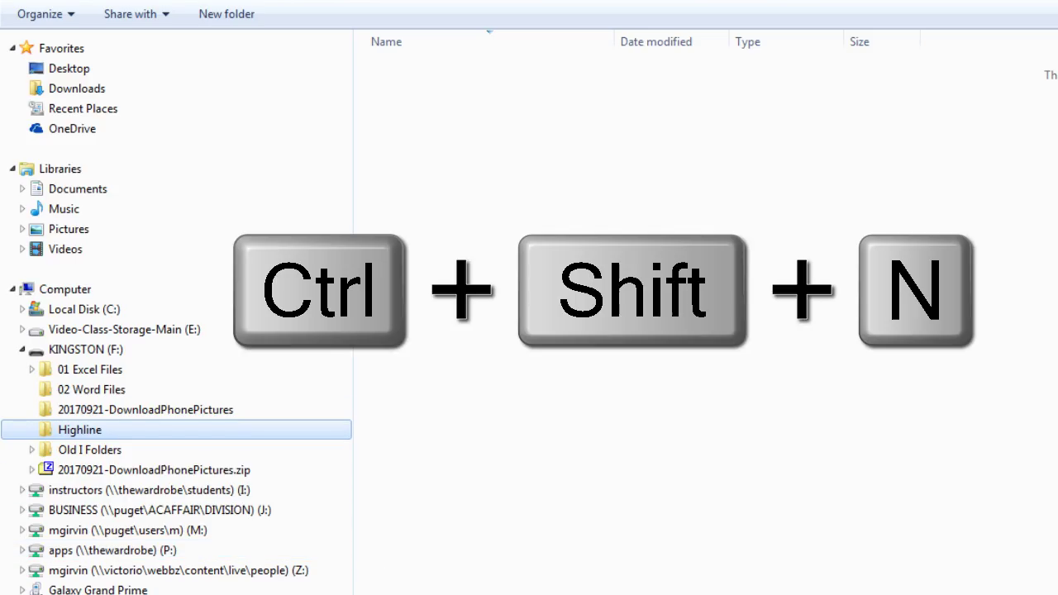
key("ctrl+shift+n")
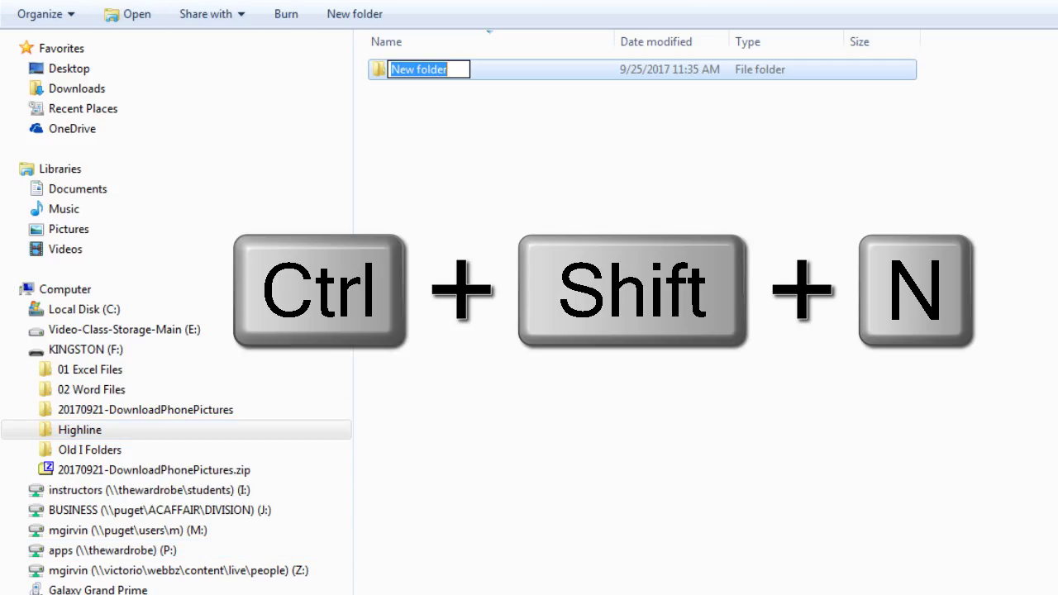
type("Fal")
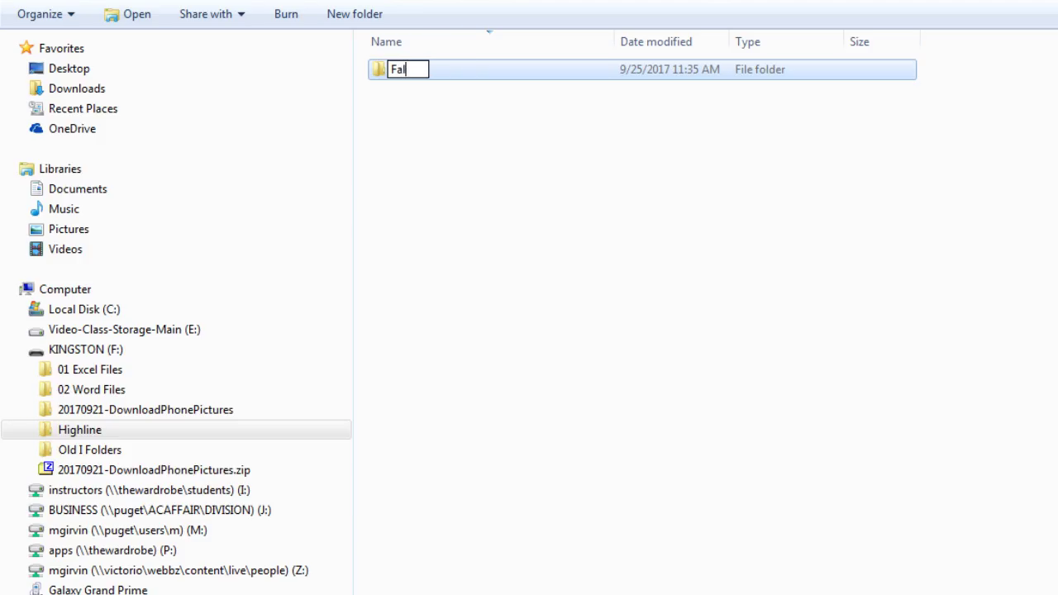
type("l 2017")
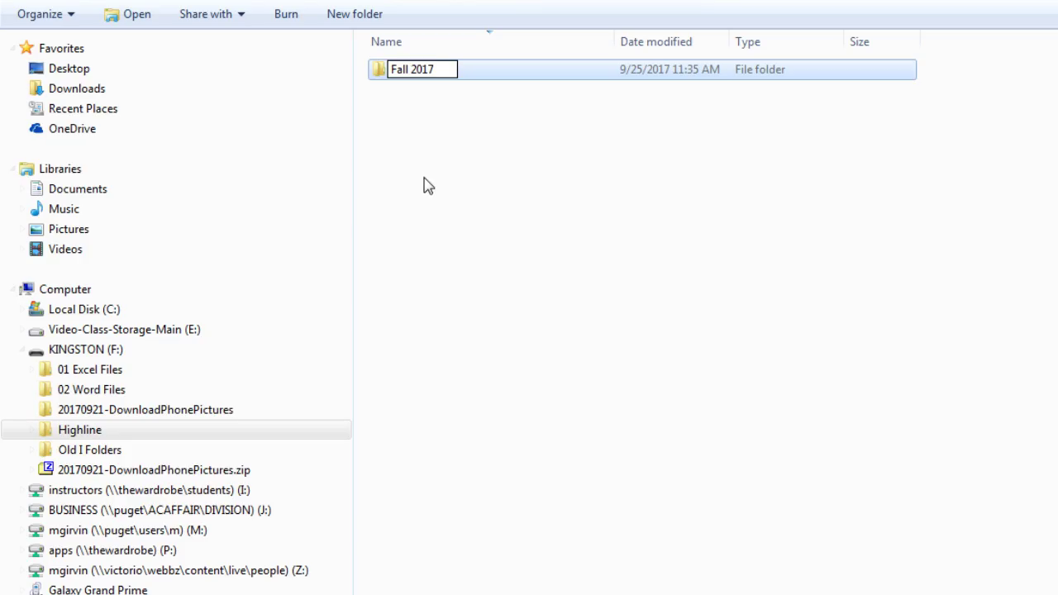
key("Return")
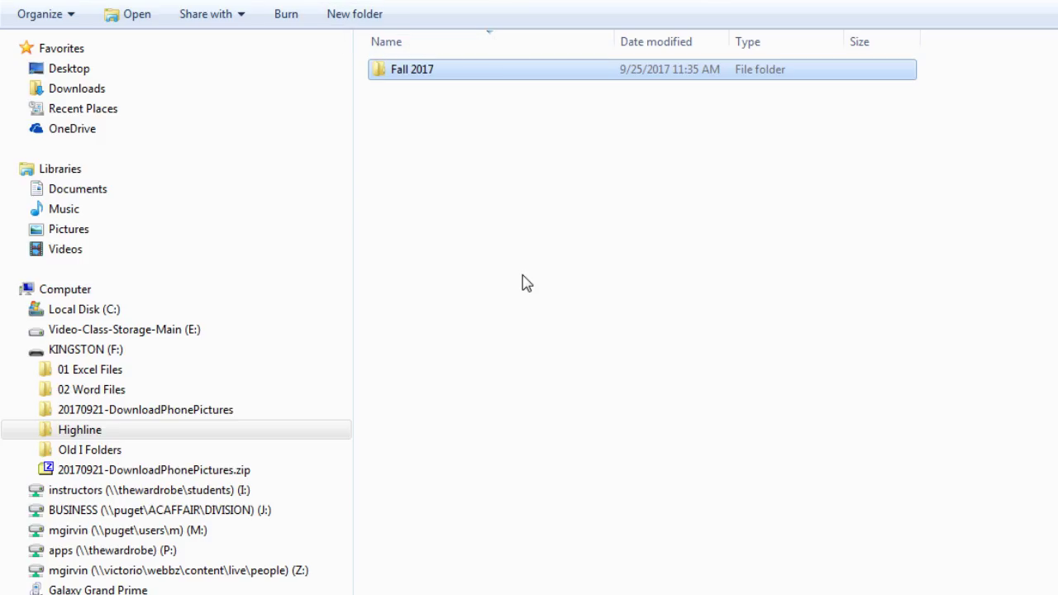
Step: Add four more term folders: Winter 2018, Spring 2018, Summer 2018 and Fall 2018
key("ctrl+shift+n")
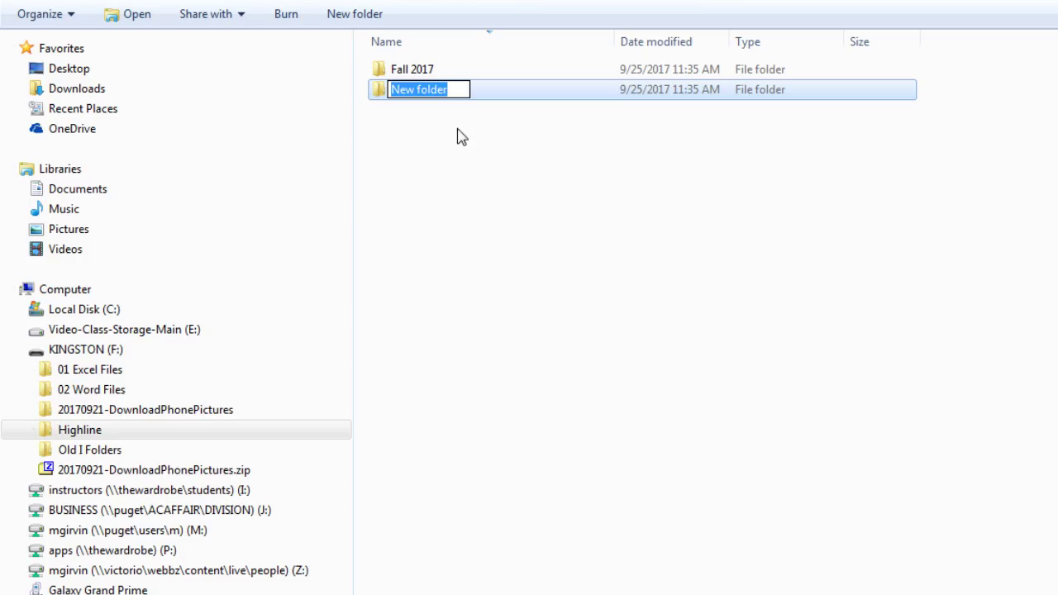
type("Win")
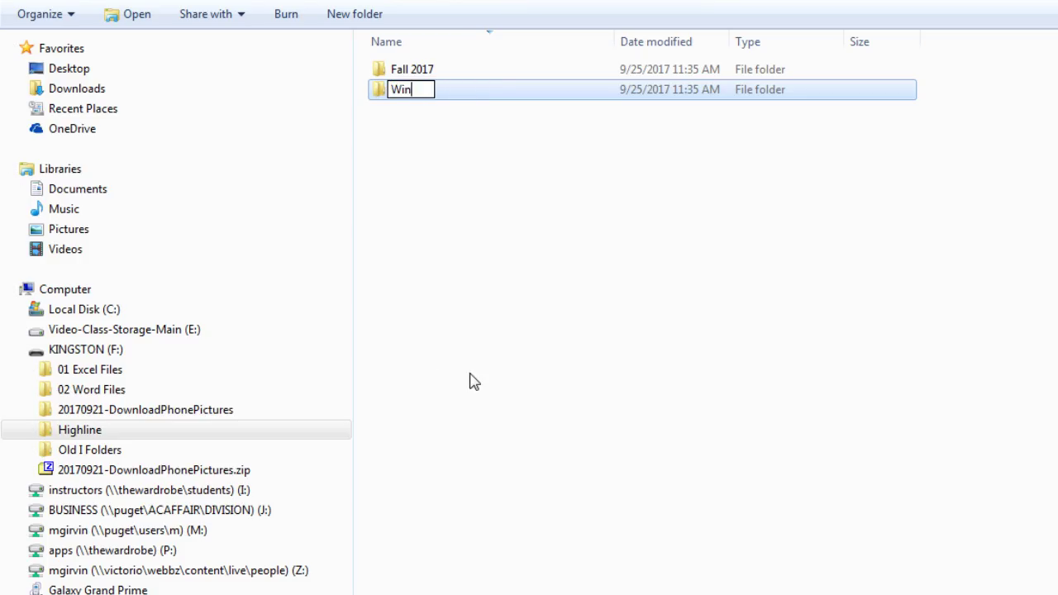
type("ter 2018")
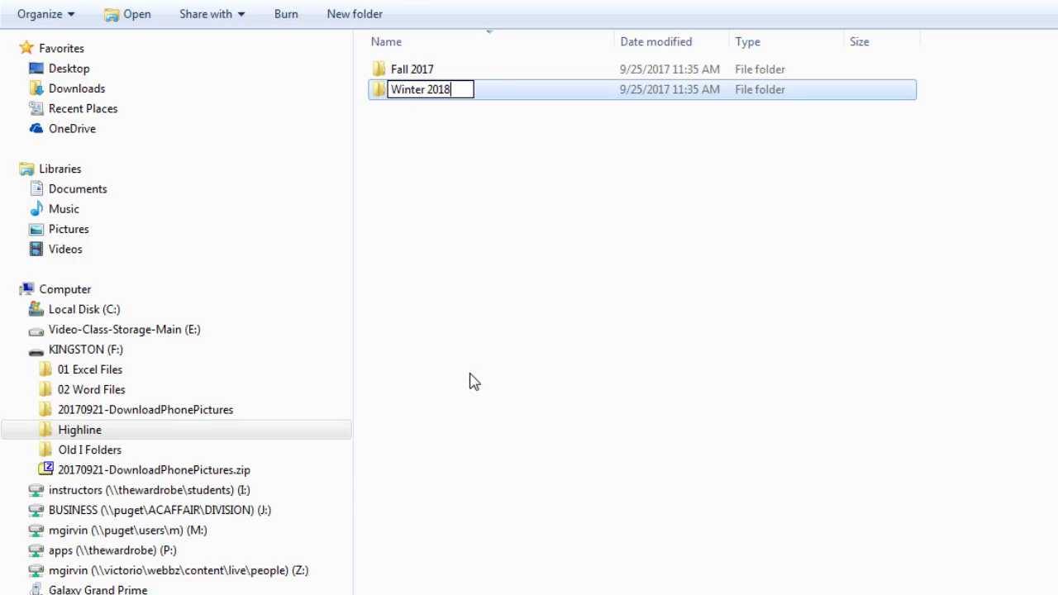
key("Return")
key("ctrl+shift+n")
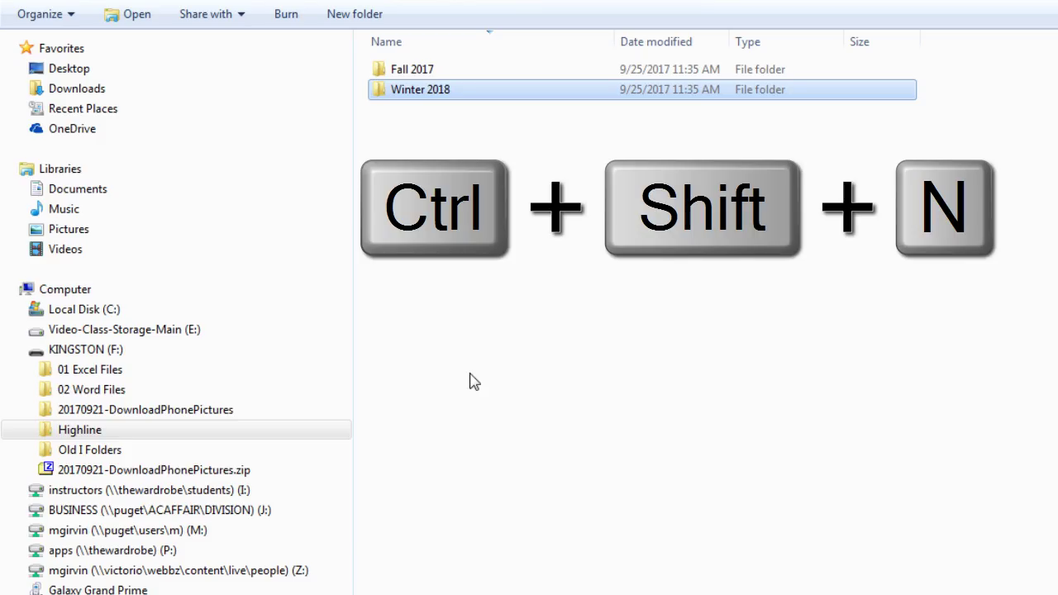
type("Sprin")
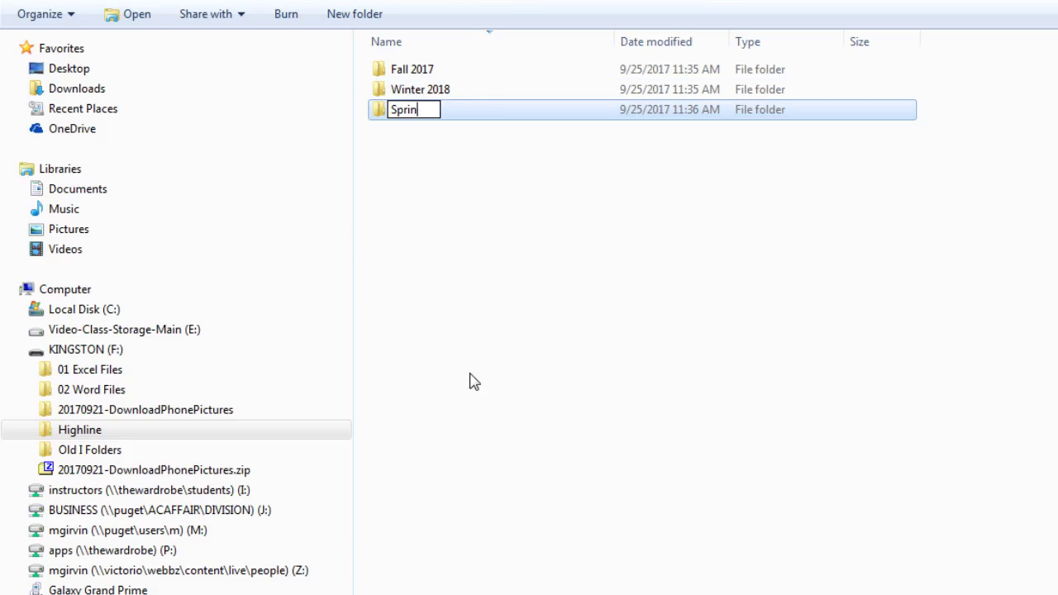
type("g 2018")
key("Return")
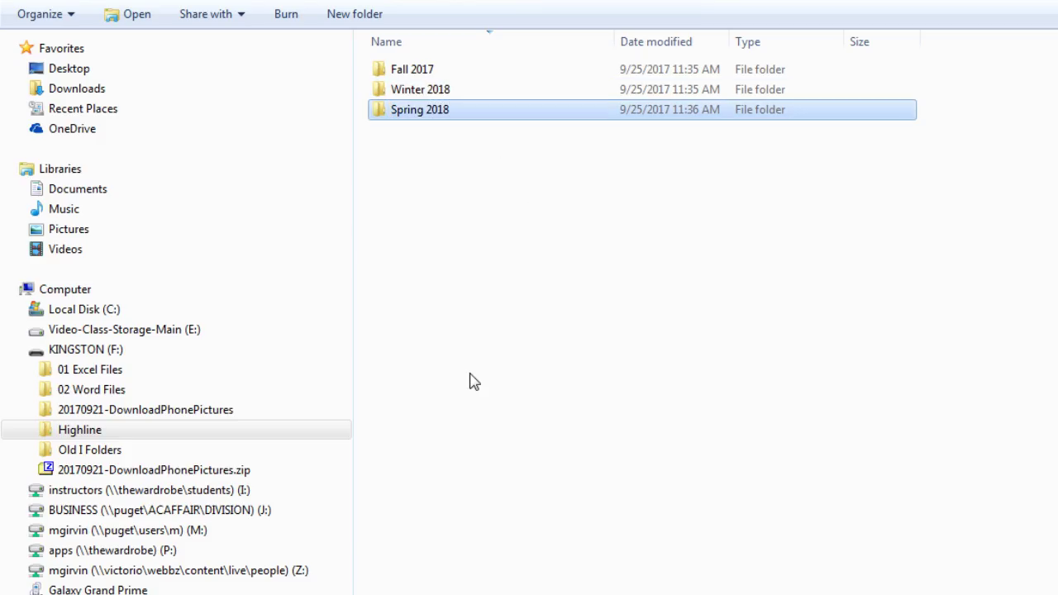
key("ctrl+shift+n")
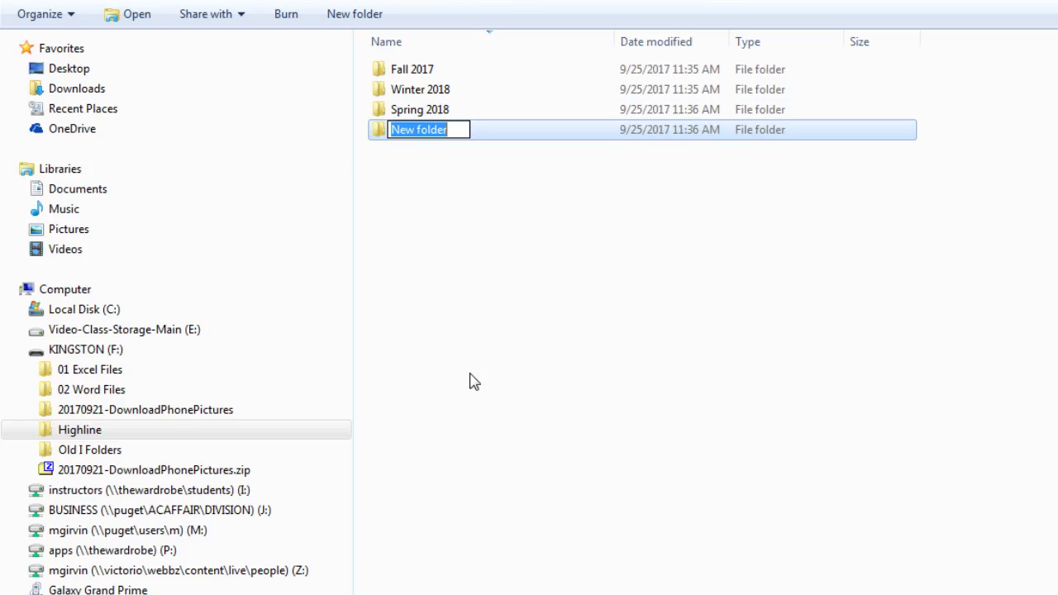
type("Summer 2018")
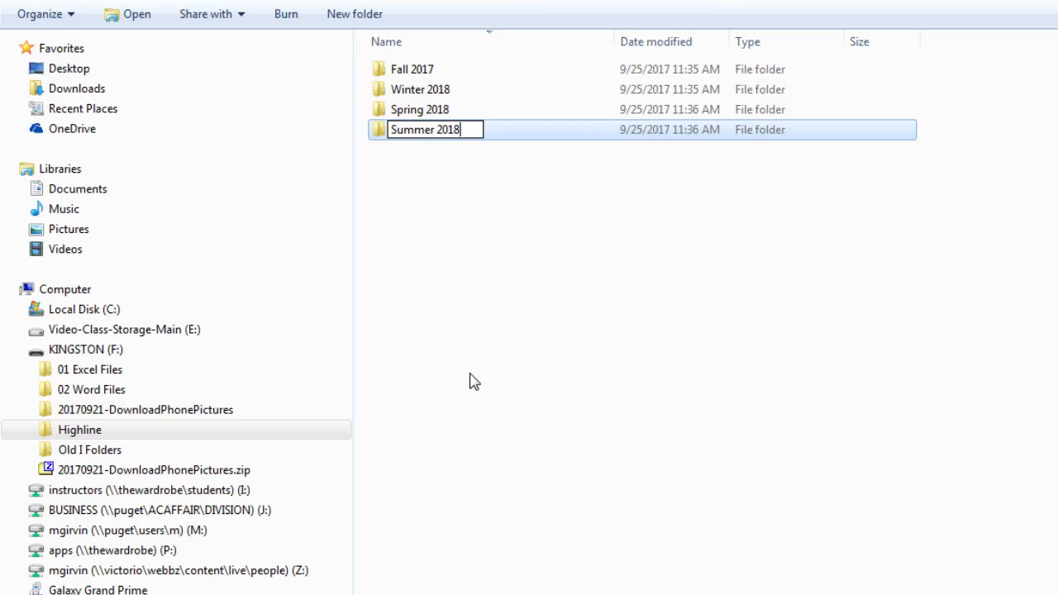
key("Return")
key("ctrl+shift+n")
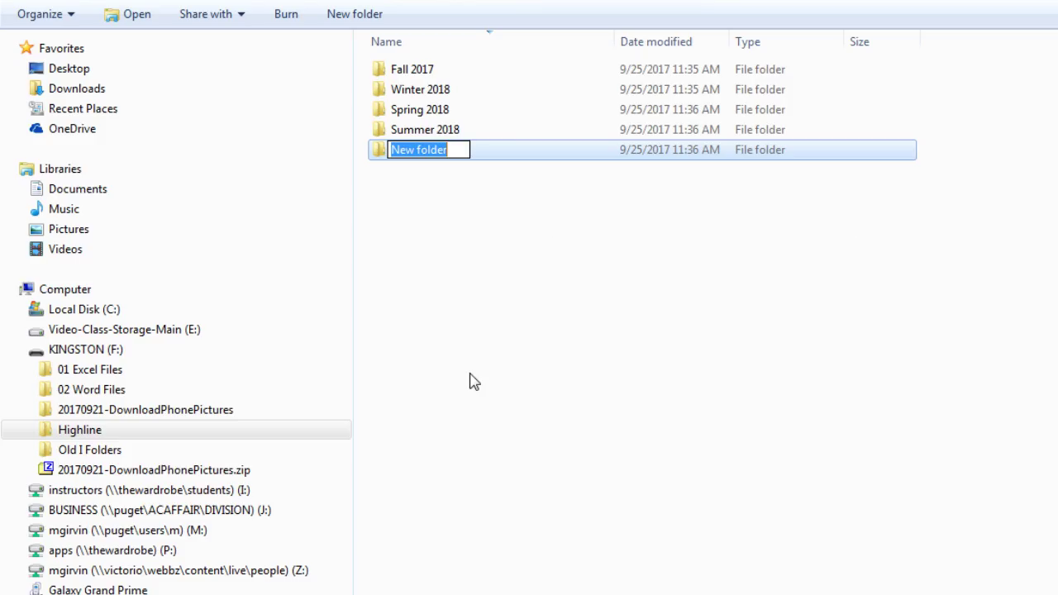
type("Fall 2018")
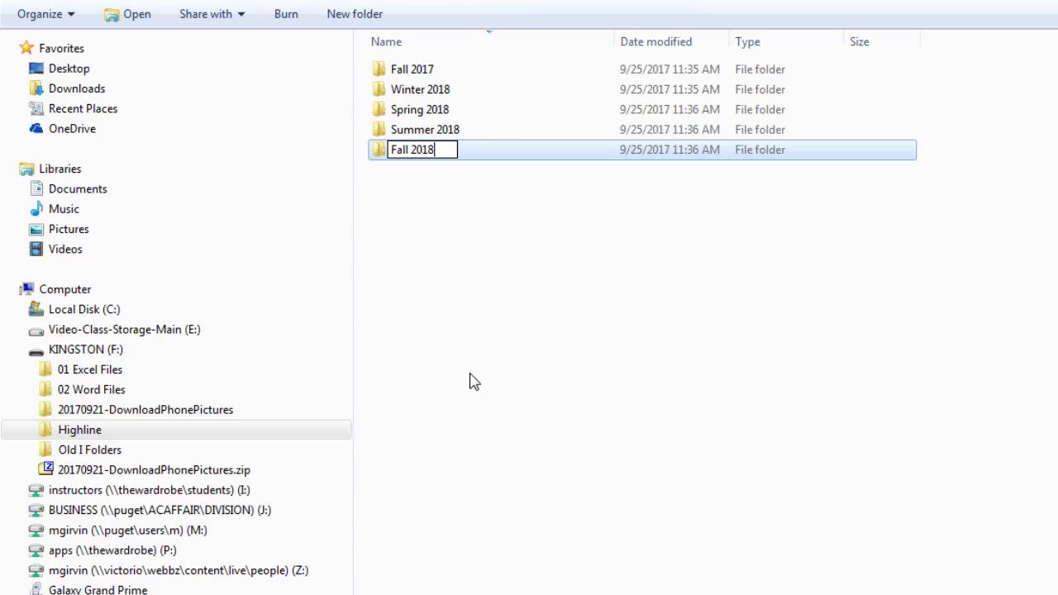
key("Return")
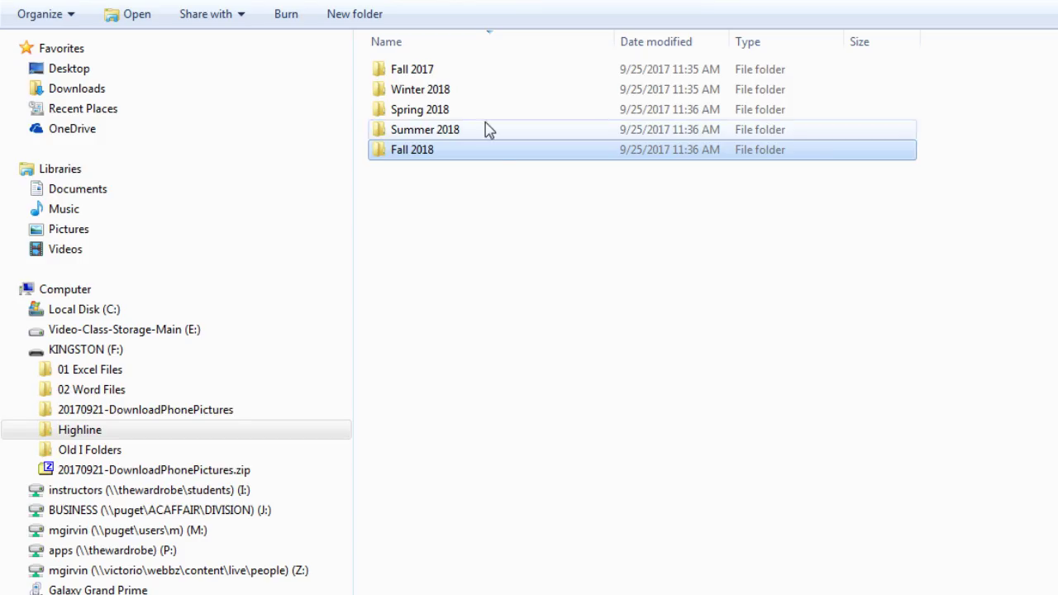
Step: Sort the Highline folders by Name, toggling to descending and back to ascending
left_click(397, 42)
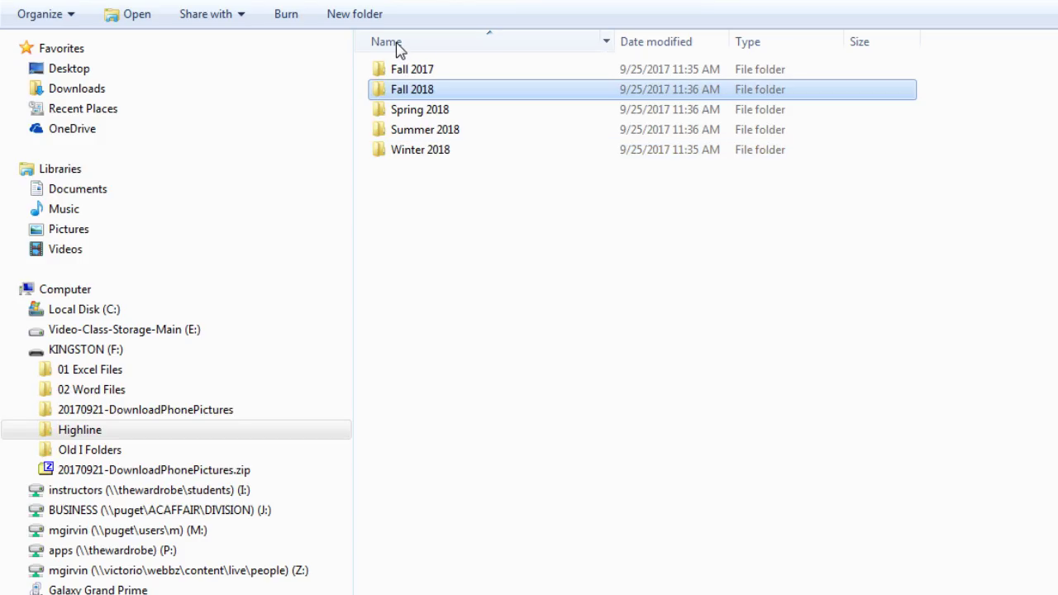
left_click(459, 43)
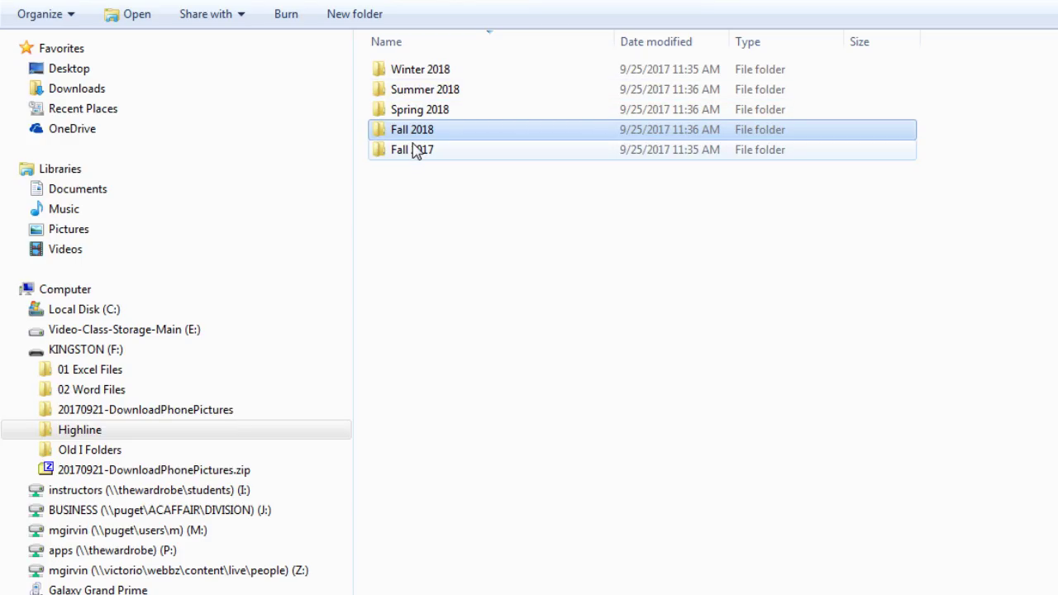
left_click(511, 40)
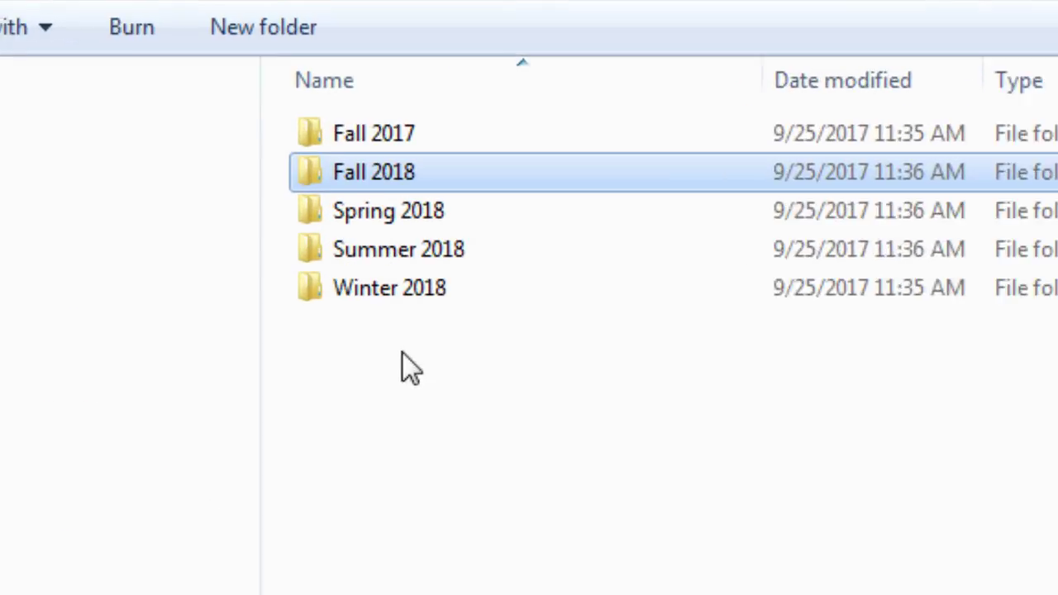
Step: Rename Fall 2017 to 01 Fall 2017 by adding a number prefix
left_click(349, 154)
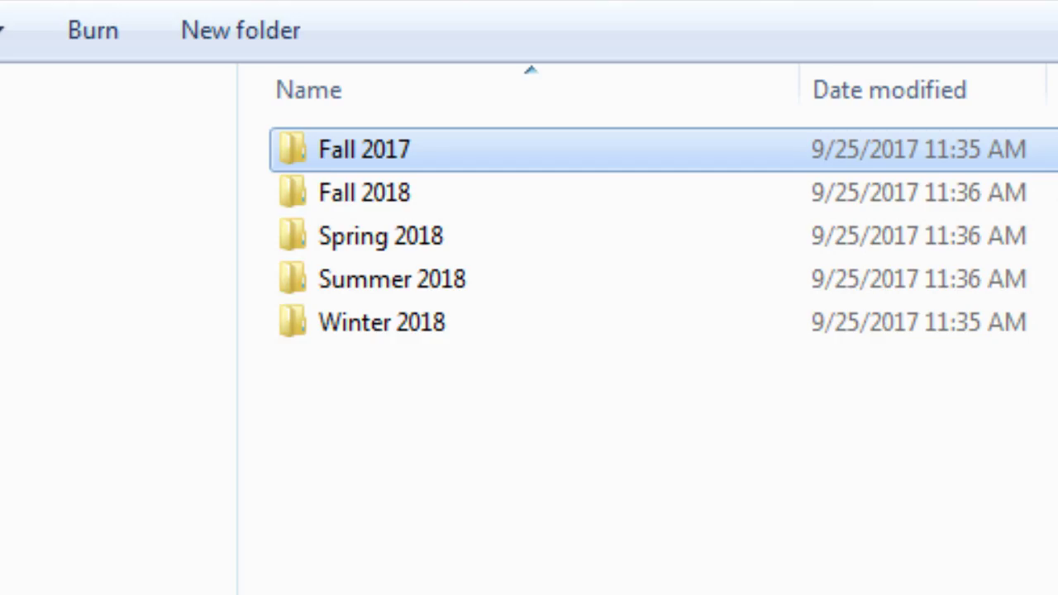
key("F2")
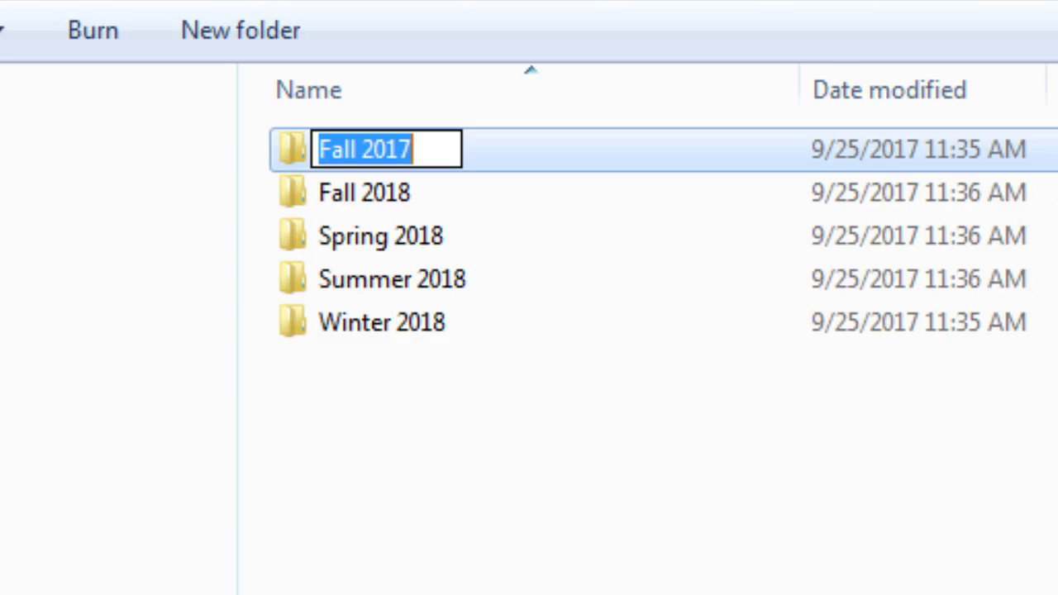
key("Home")
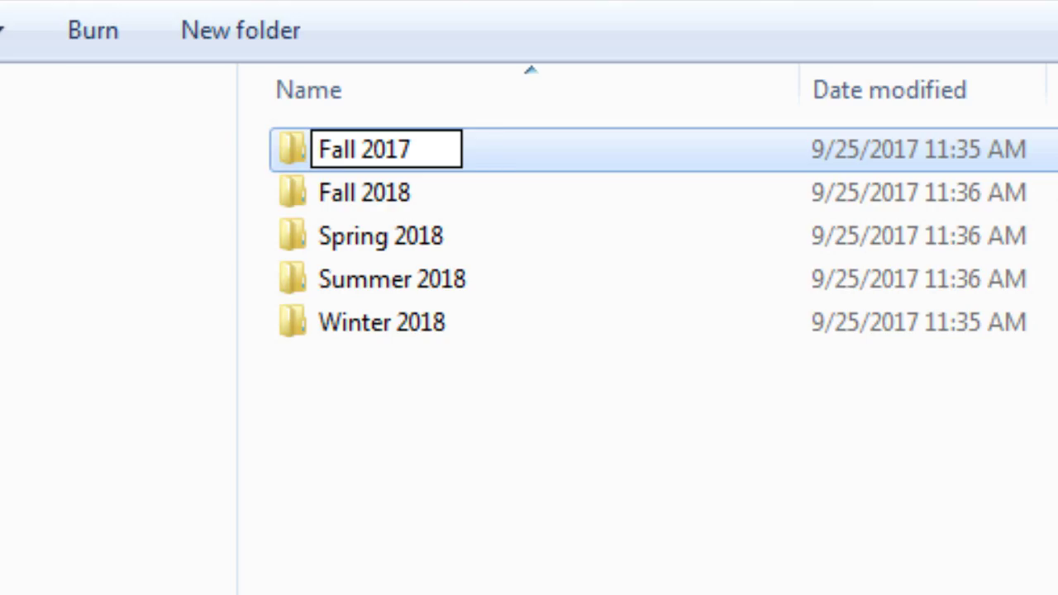
type("01")
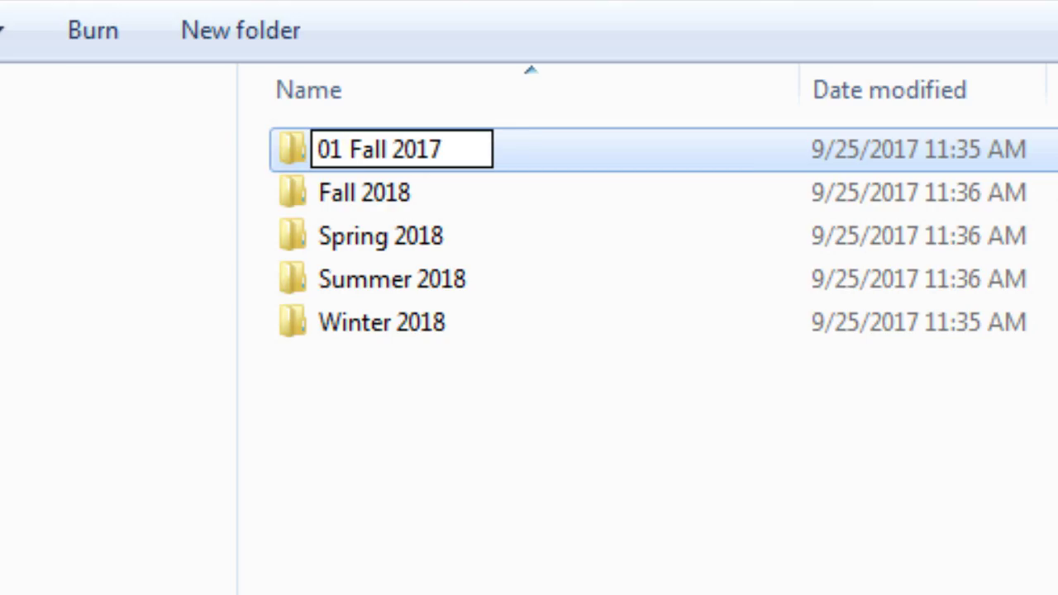
key("Return")
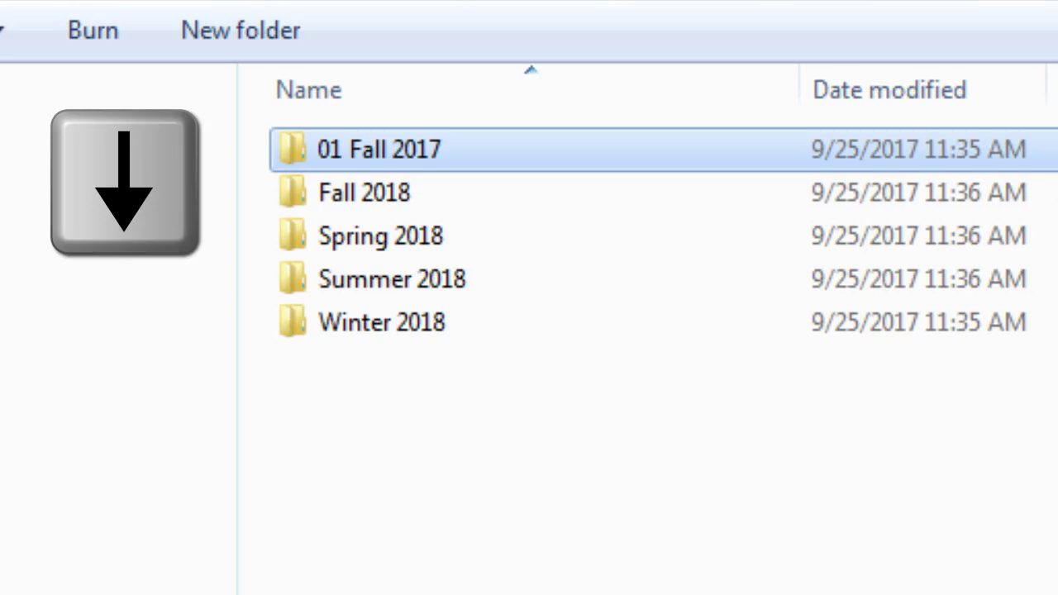
Step: Prefix Fall 2018 with 05 and Spring 2018 with 03
key("Down")
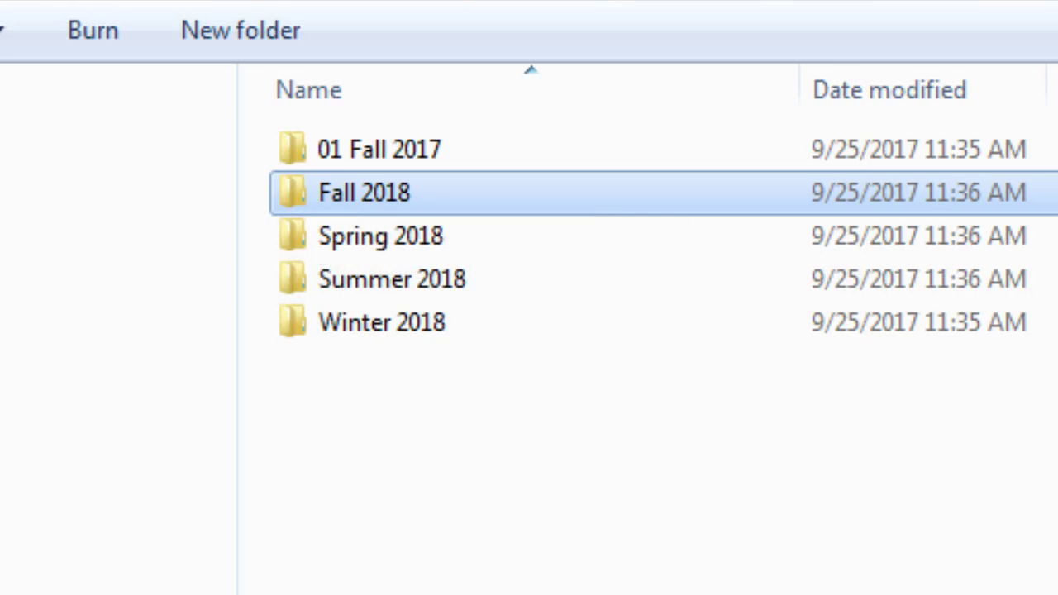
key("F2")
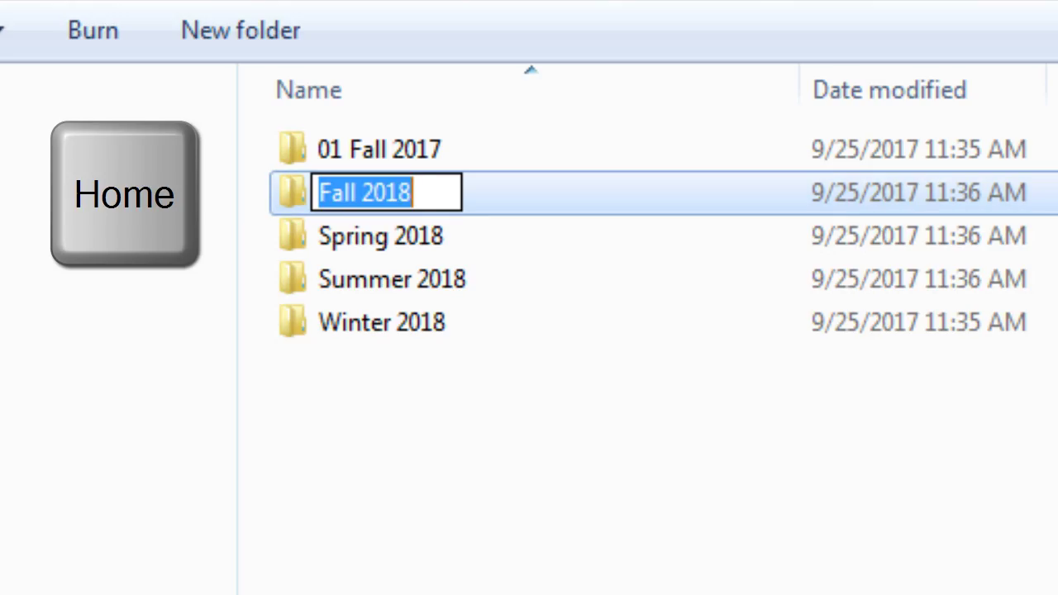
key("Home")
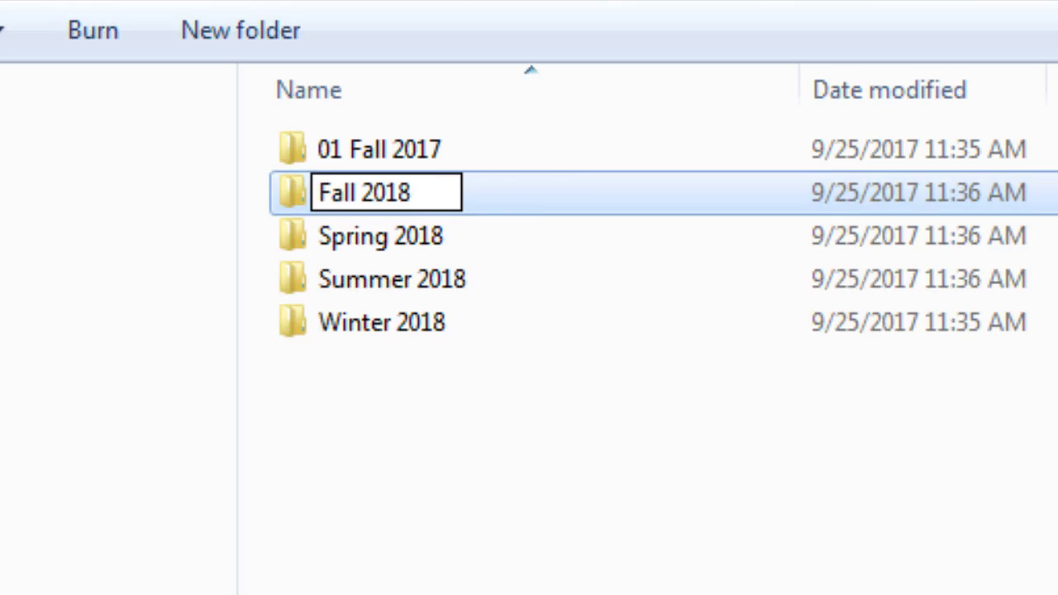
type("05")
key("Return")
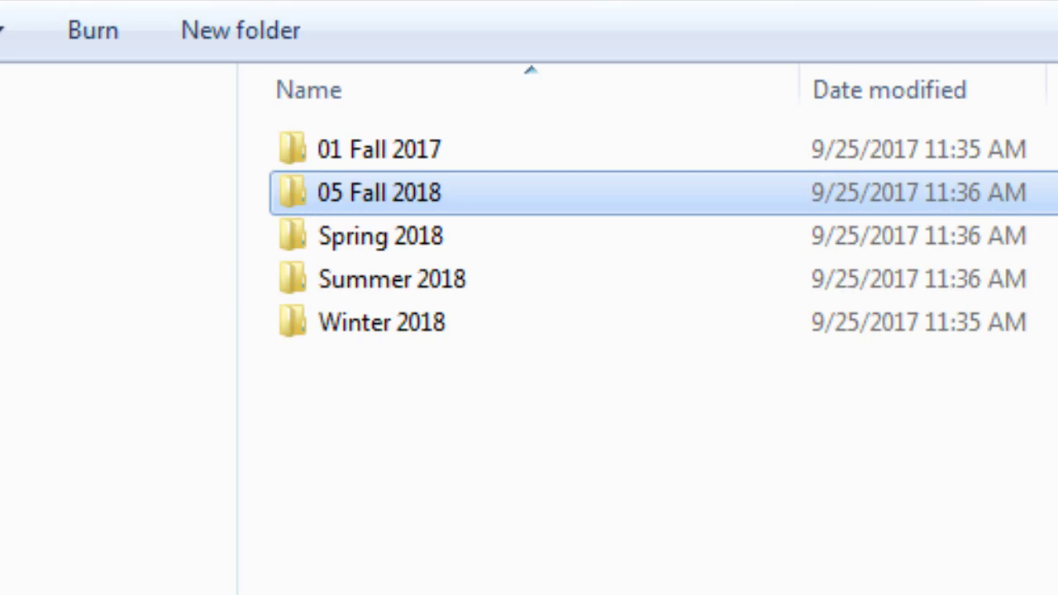
key("Down")
key("F2")
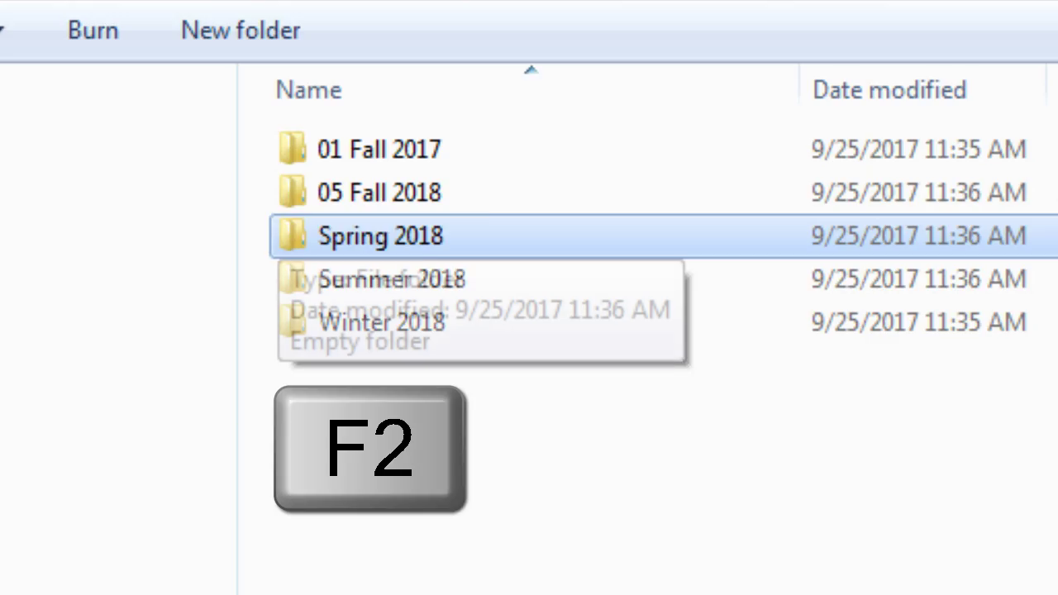
key("Home")
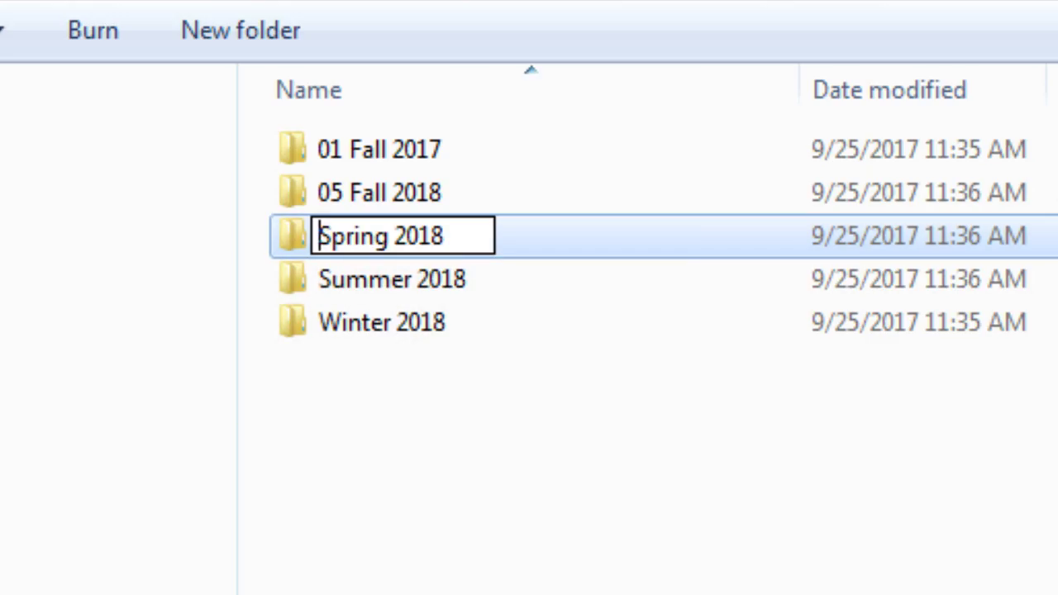
type("03")
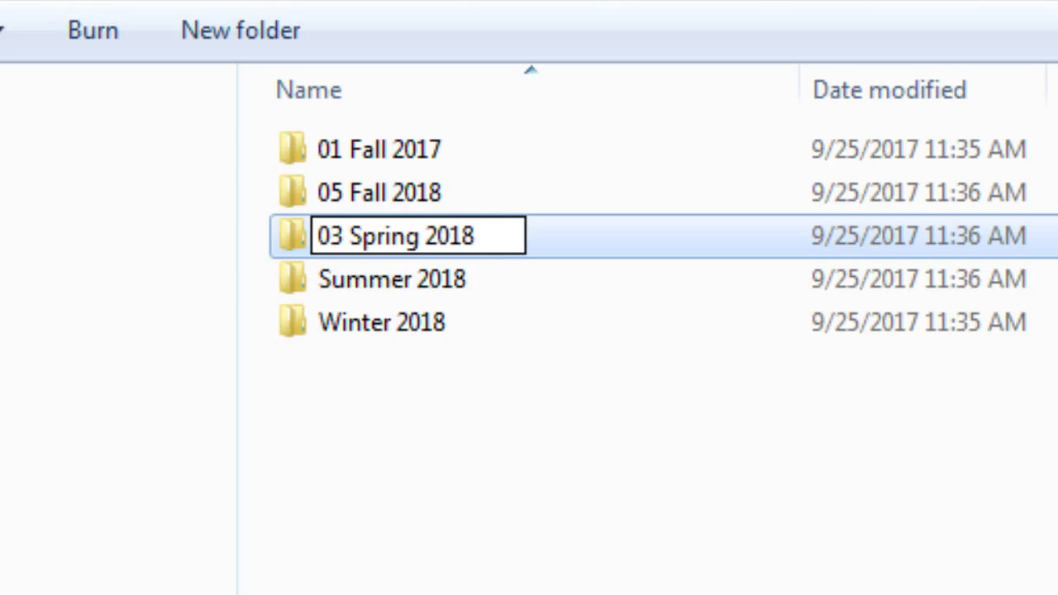
key("Return")
Step: Prefix Summer 2018 with 04 and Winter 2018 with 02
key("Down")
key("F2")
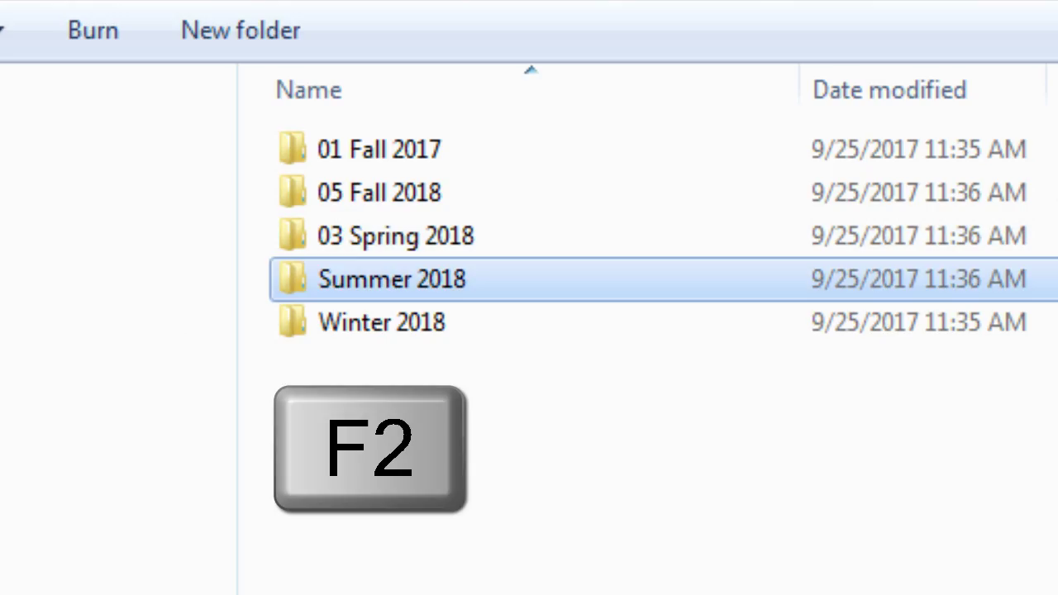
key("Home")
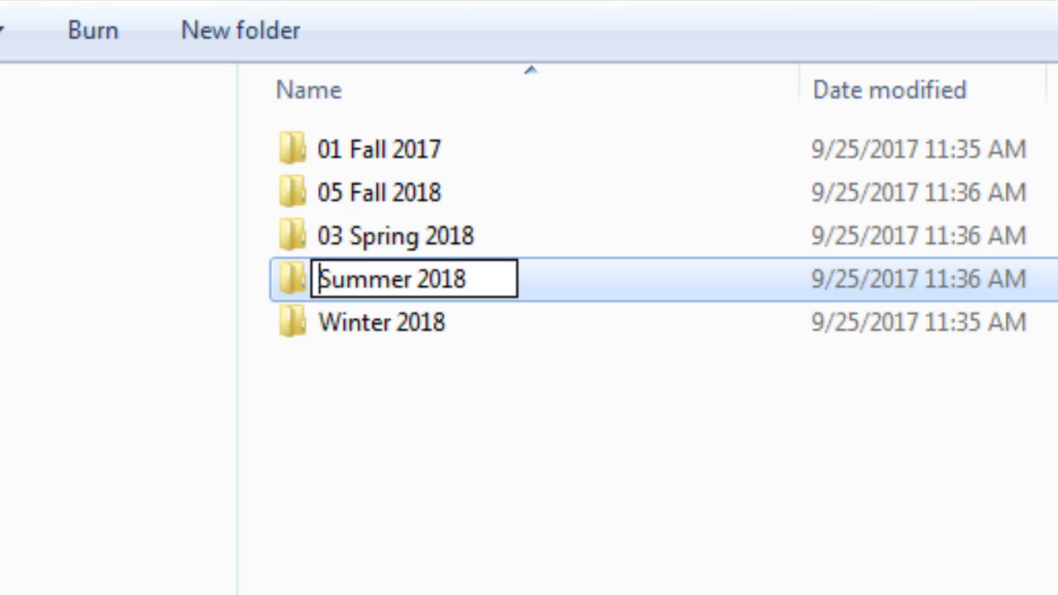
type("04")
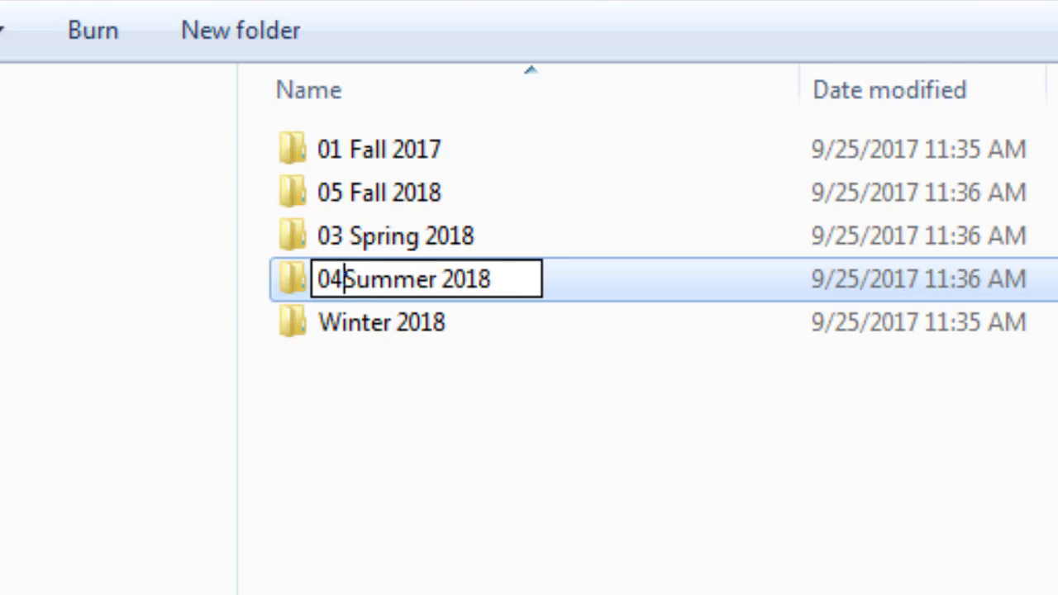
key("Return")
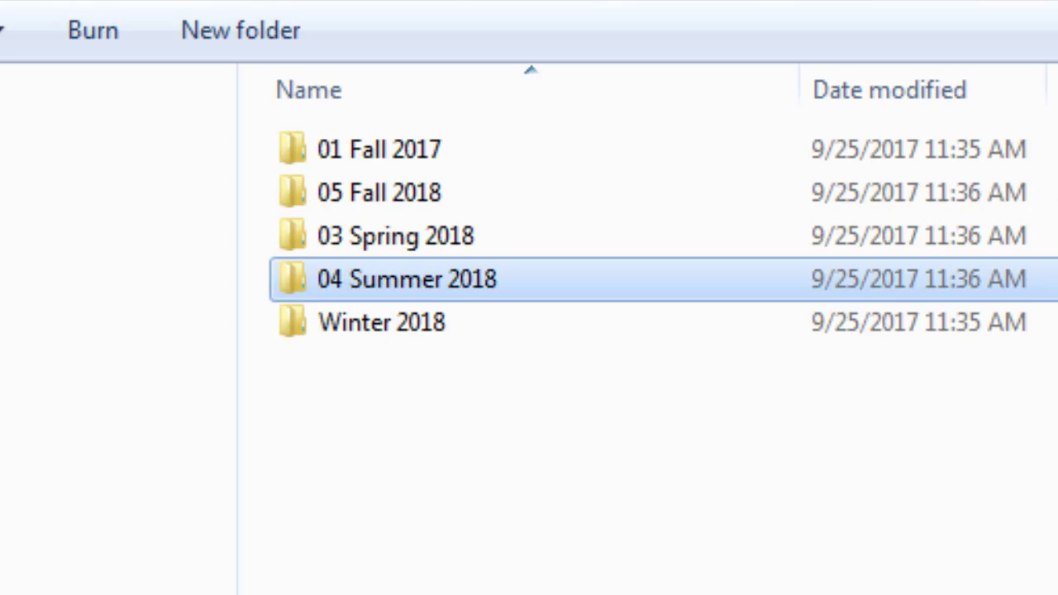
left_click(381, 322)
key("F2")
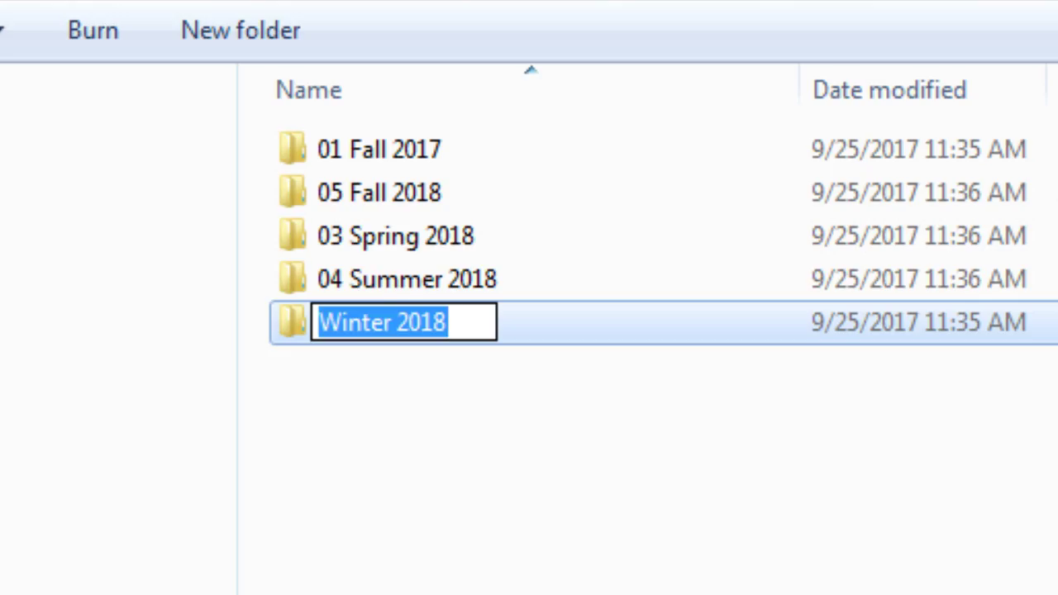
key("Home")
type("02")
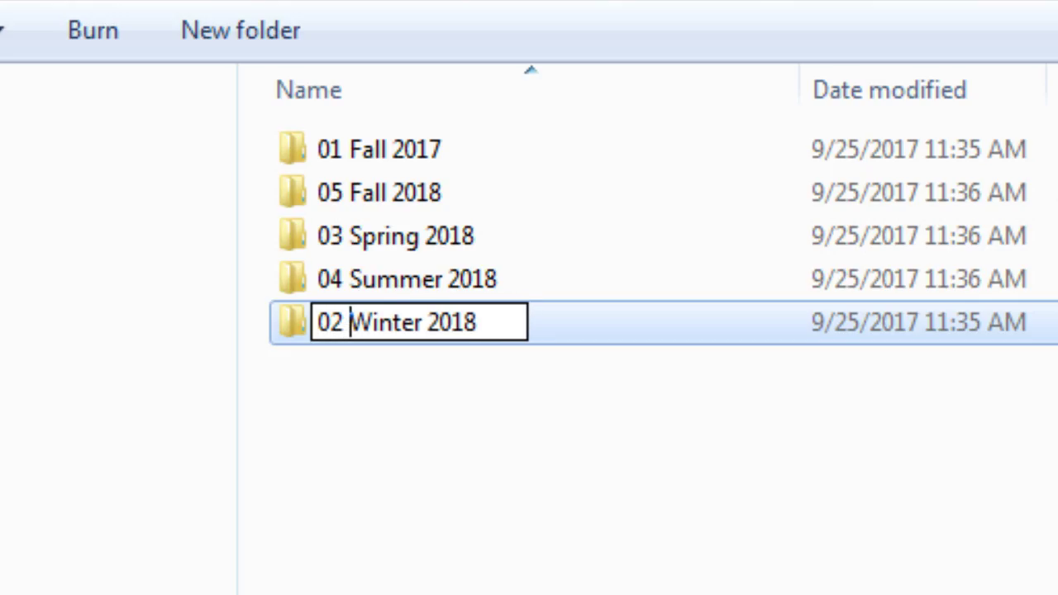
key("Return")
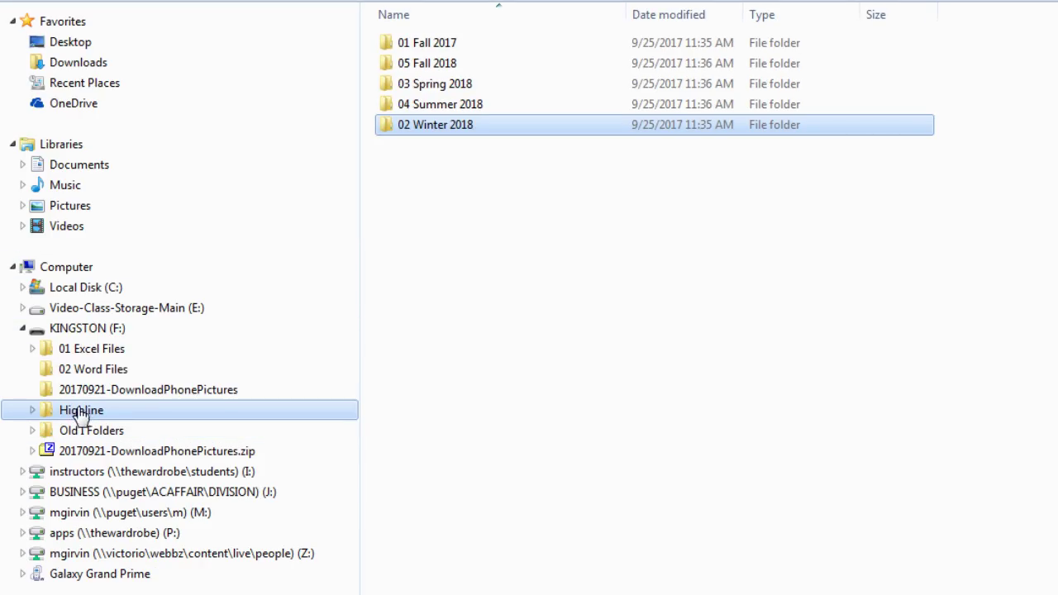
Step: Expand Highline in the folder tree and sort its term folders by name, 01 to 05
left_click(32, 410)
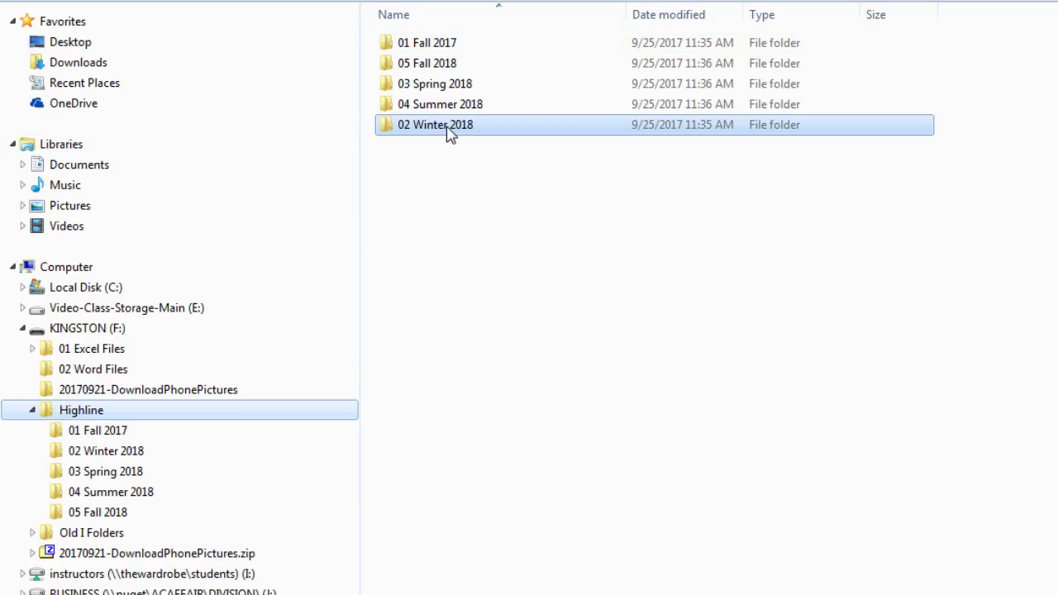
left_click(458, 25)
left_click(455, 26)
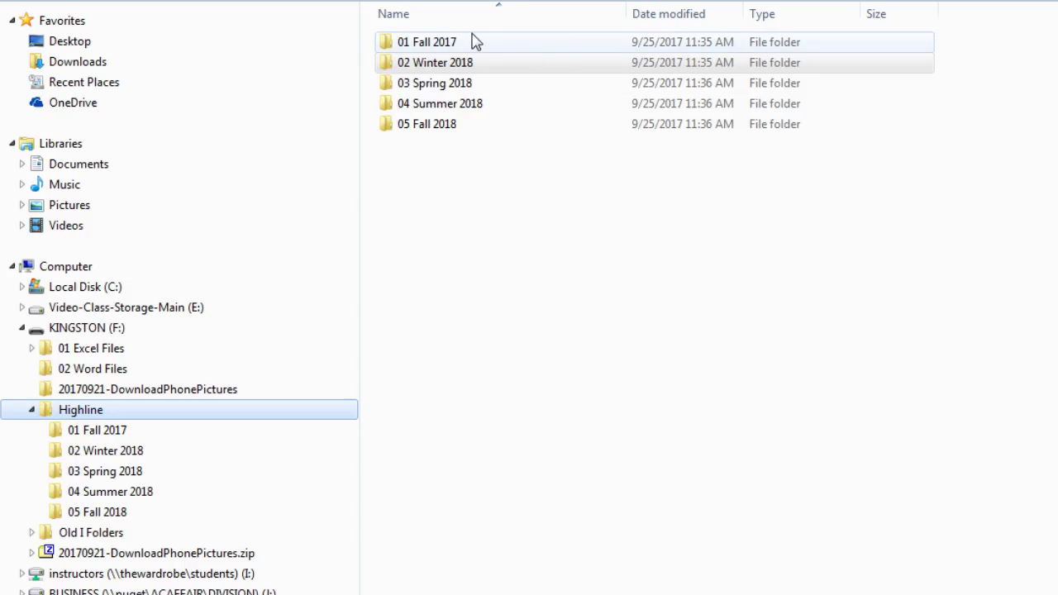
Step: Open 01 Fall 2017 and create a Class 1 subfolder
left_click(529, 63)
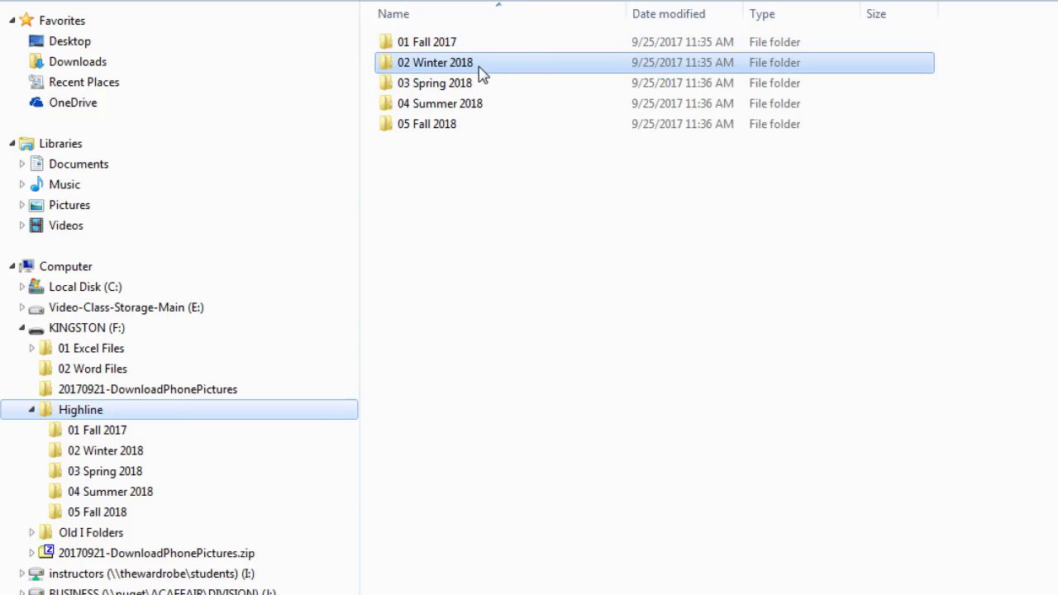
left_click(442, 43)
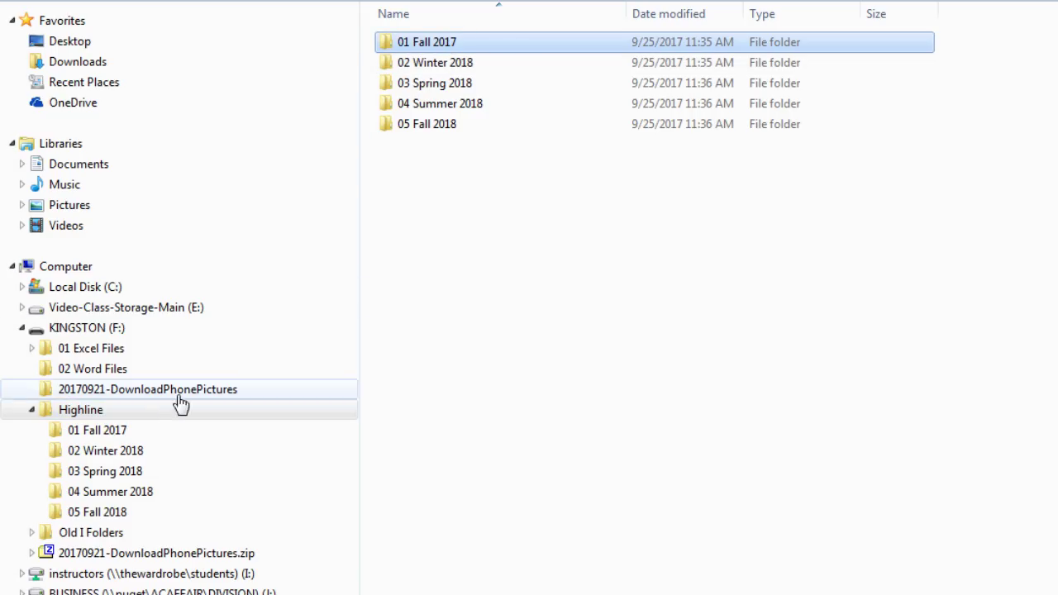
left_click(73, 435)
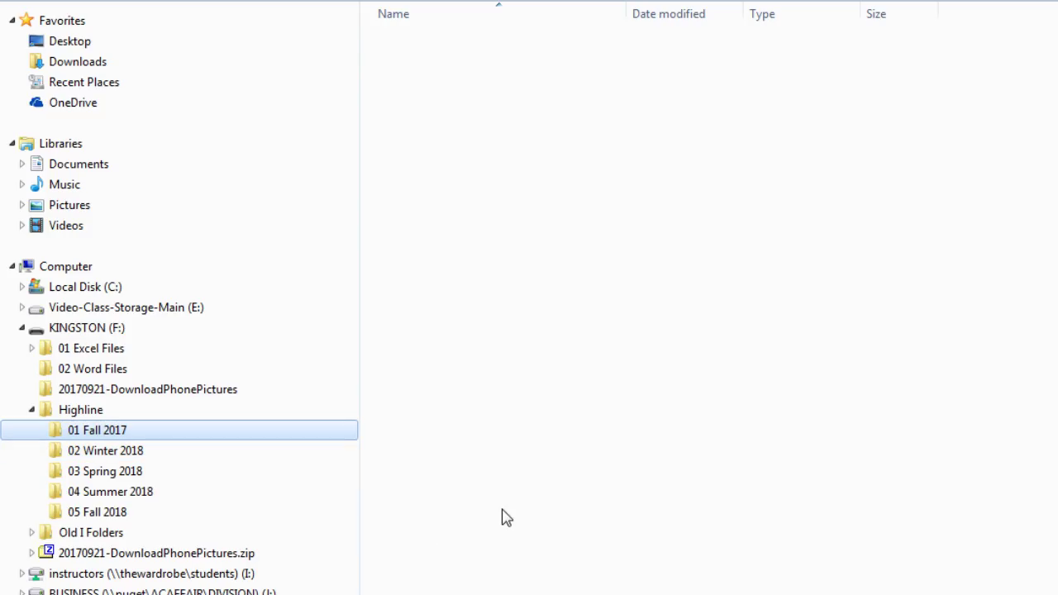
key("ctrl+shift+n")
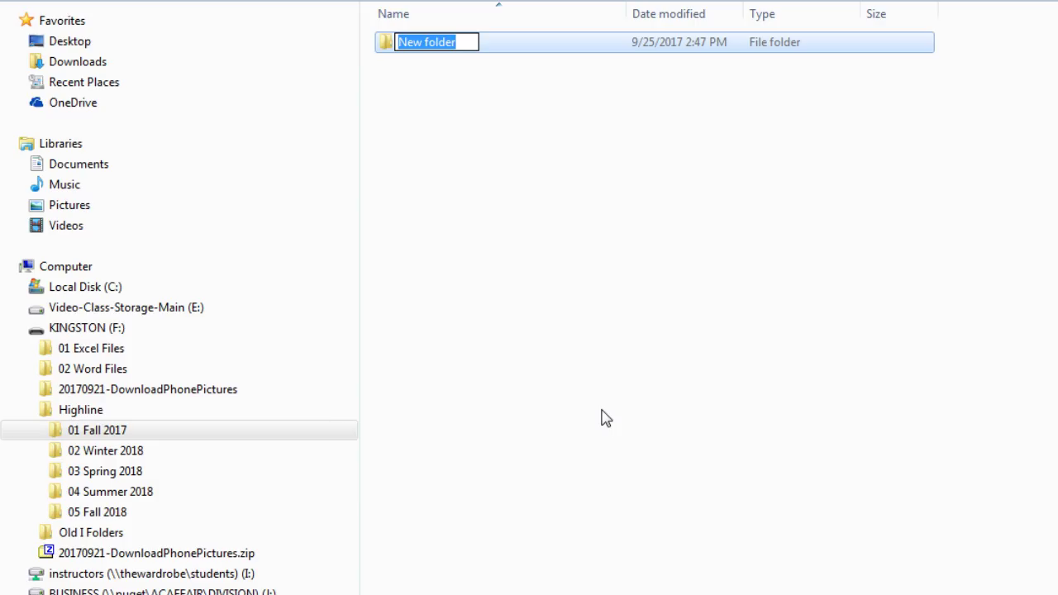
type("Class 1")
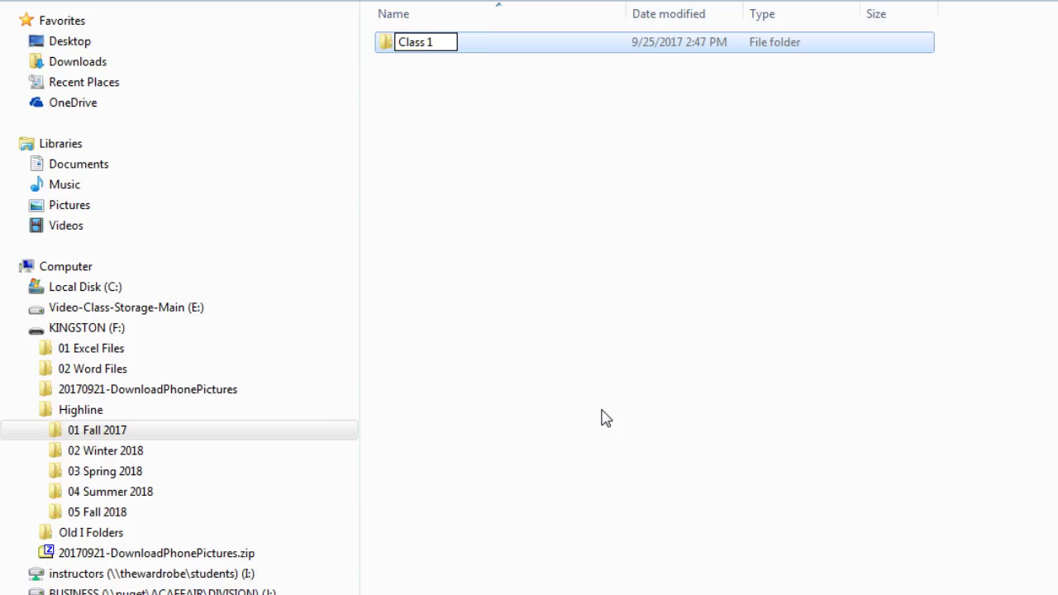
key("Return")
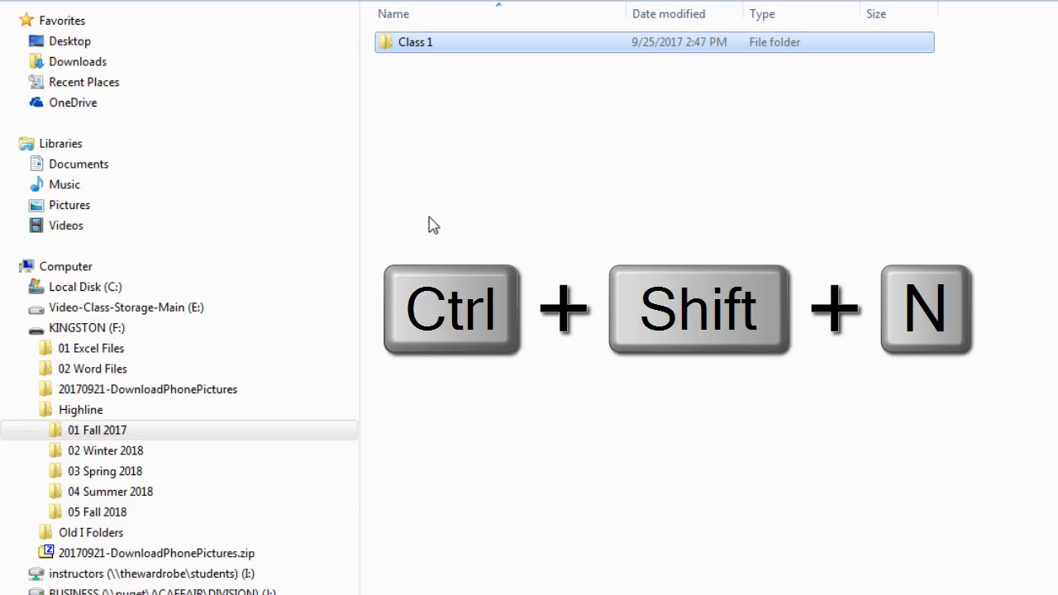
Step: Add Class 2 and Class 3 subfolders, correcting the typos in their names
key("ctrl+shift+n")
type("Clas 2")
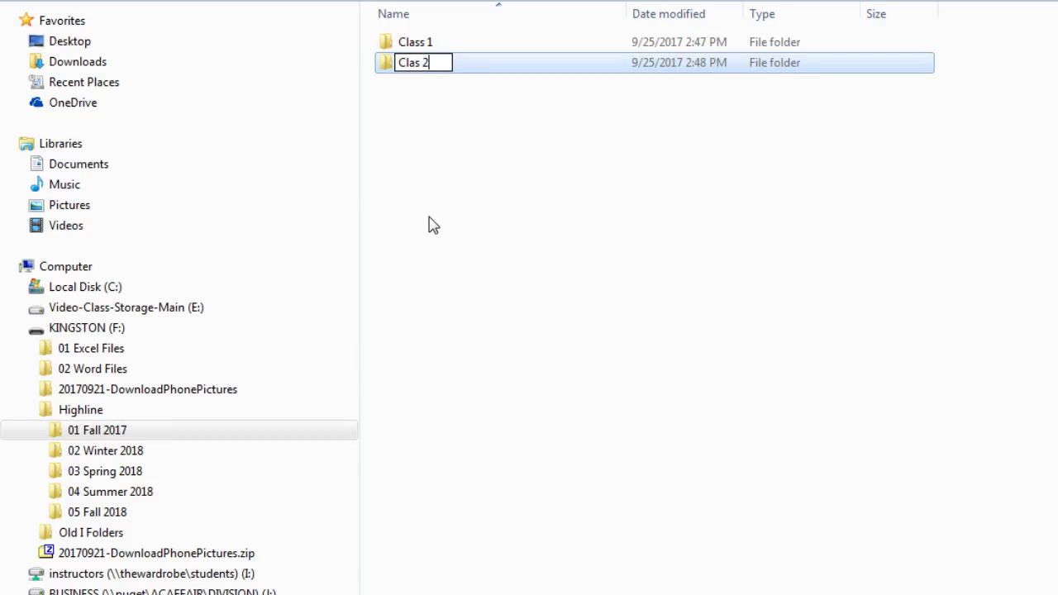
key("Return")
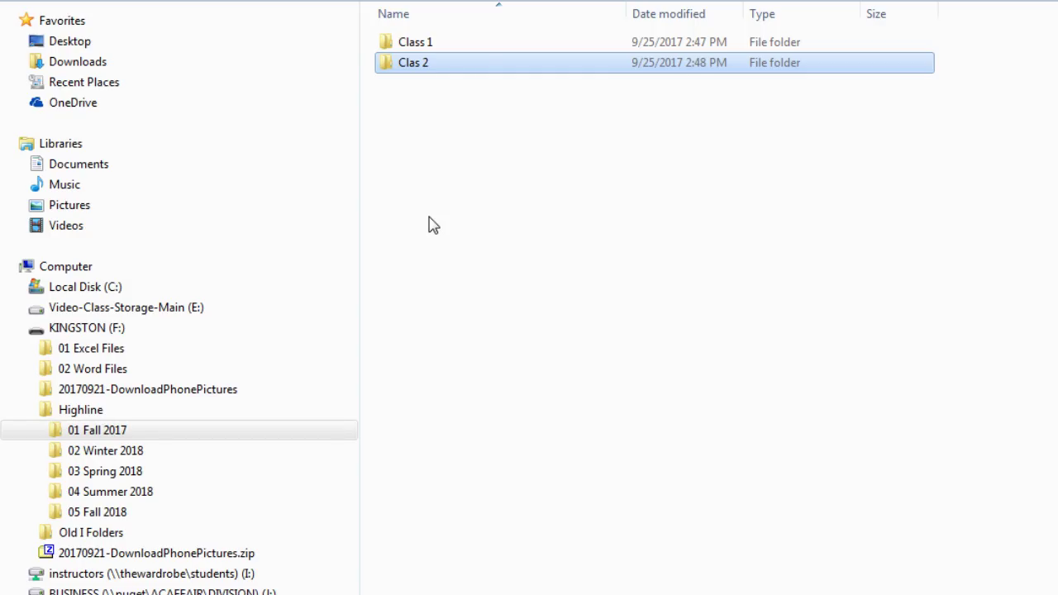
key("F2")
key("Left")
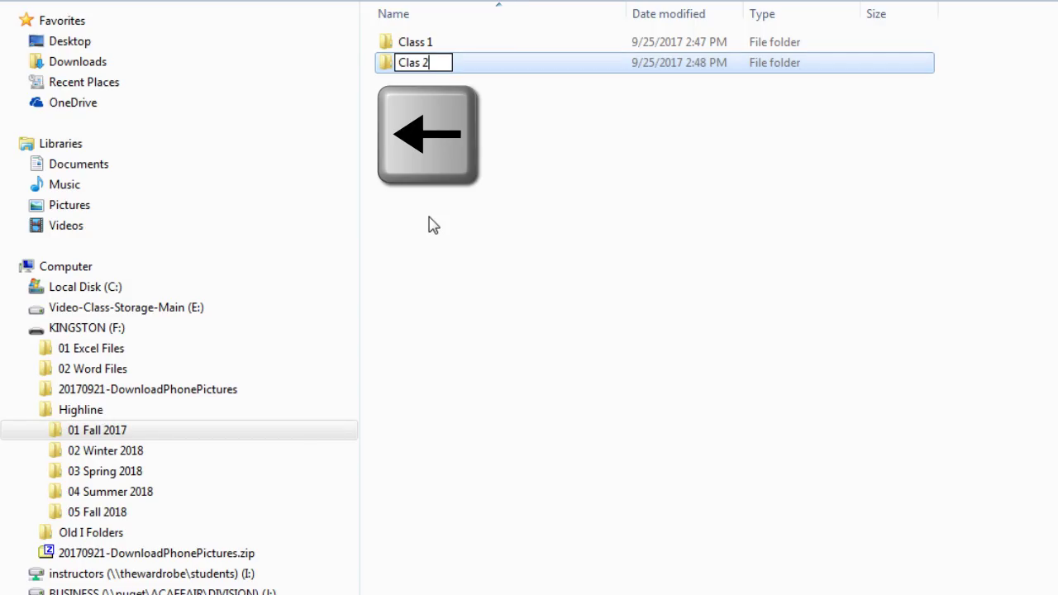
key("Left")
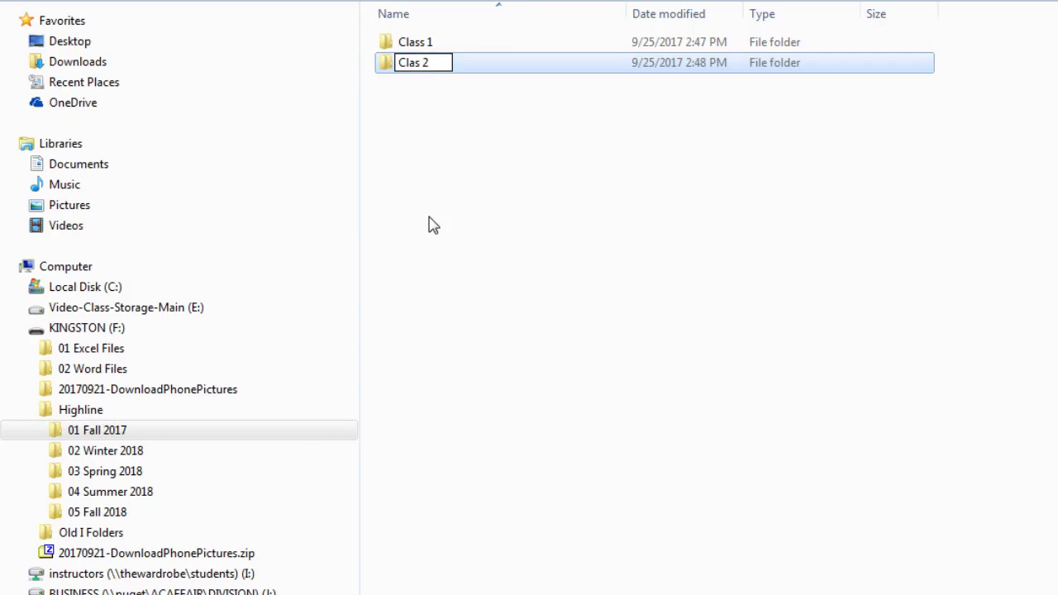
type("s")
key("Return")
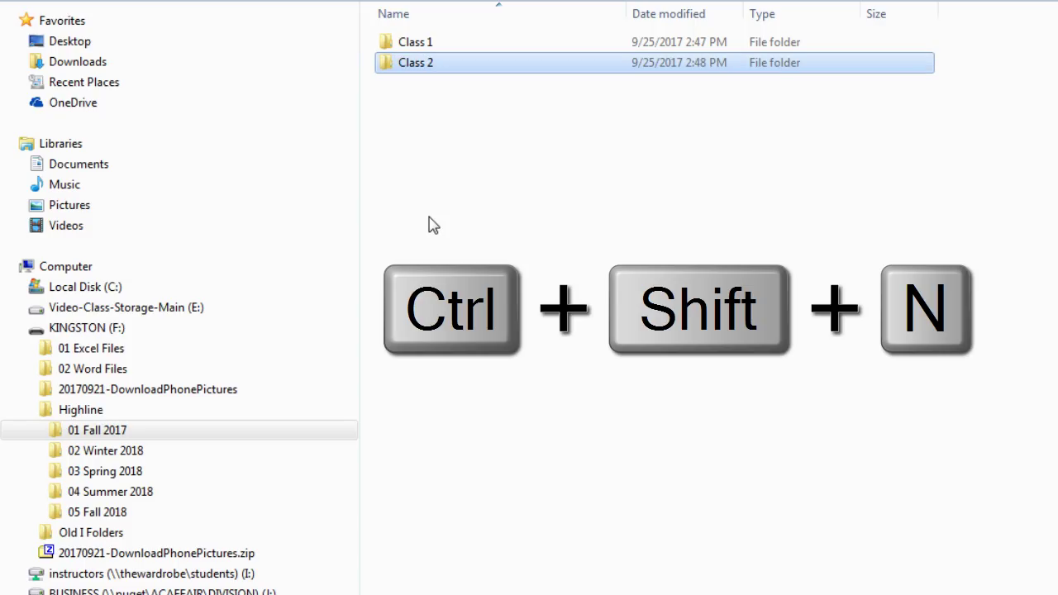
key("ctrl+shift+n")
type("Clas")
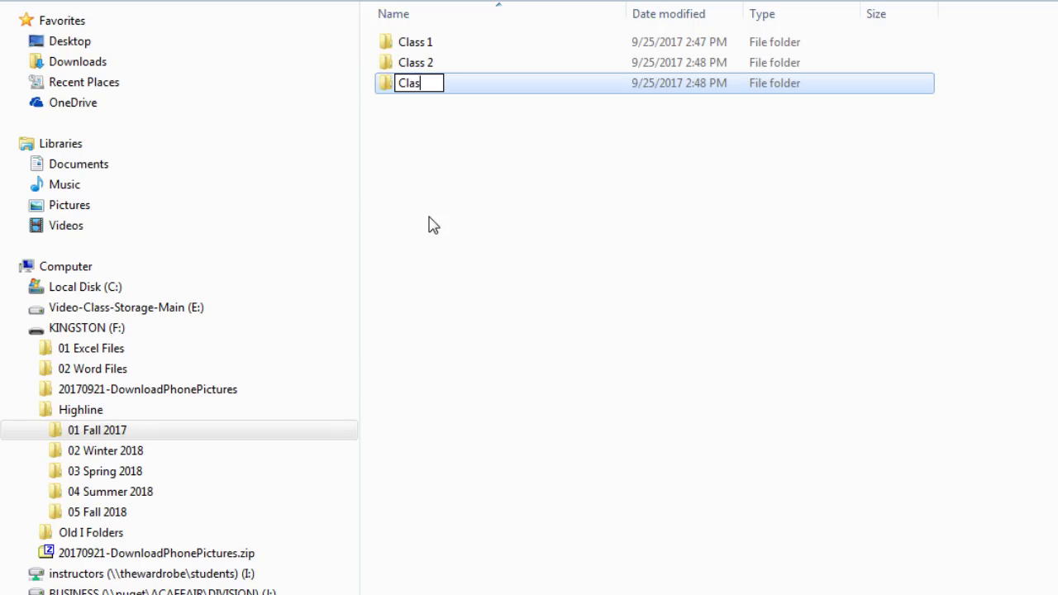
type("s3")
key("BackSpace")
type("3")
key("Return")
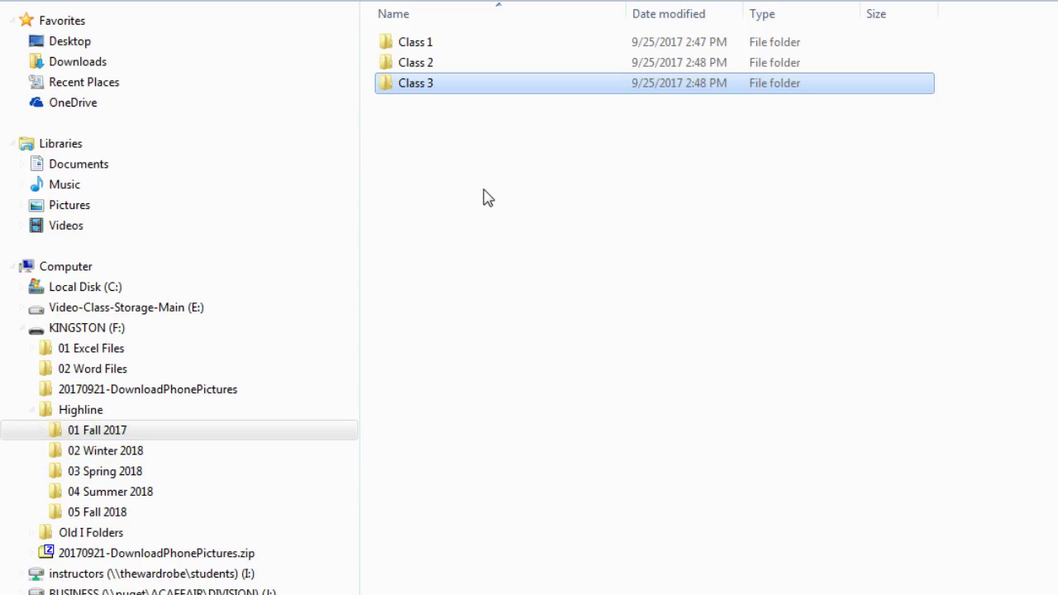
Step: Copy Class 1–3 and paste them into 02 Winter 2018, 03 Spring 2018, 04 Summer 2018 and 05 Fall 2018
left_click(416, 46, "shift")
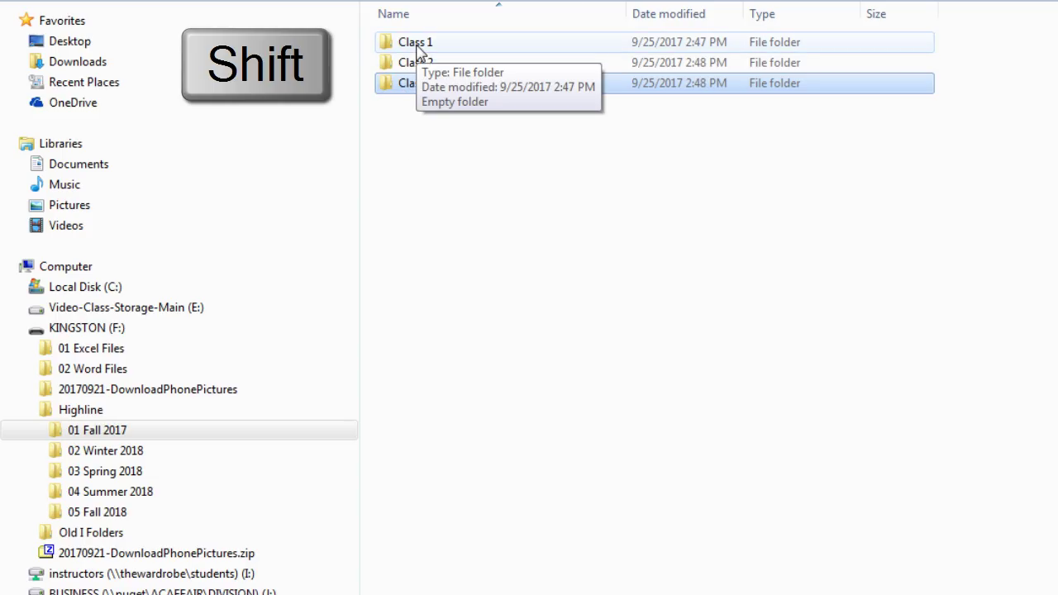
left_click(417, 45, "shift")
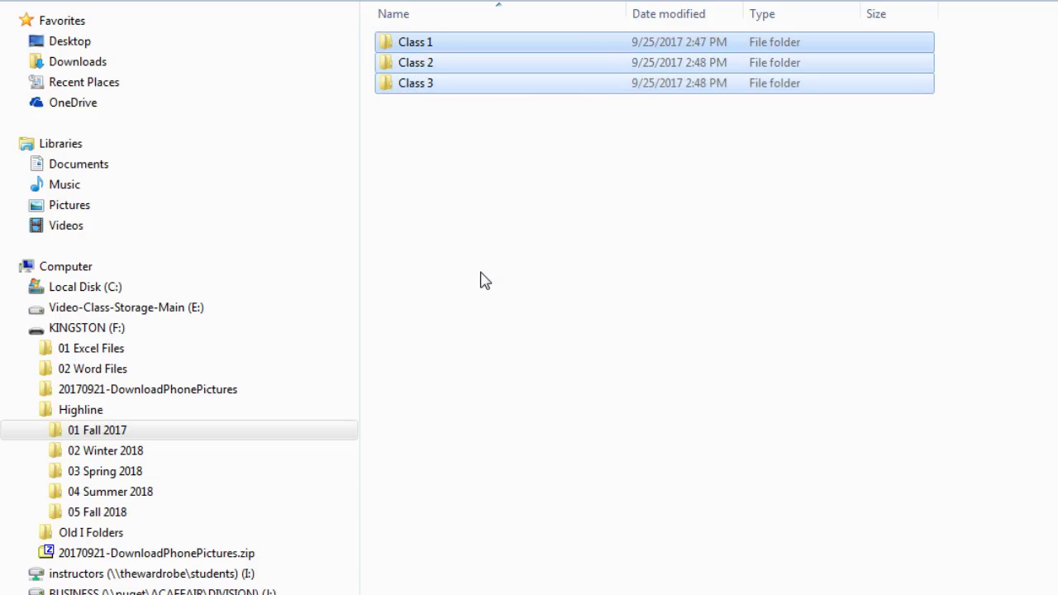
key("ctrl+c")
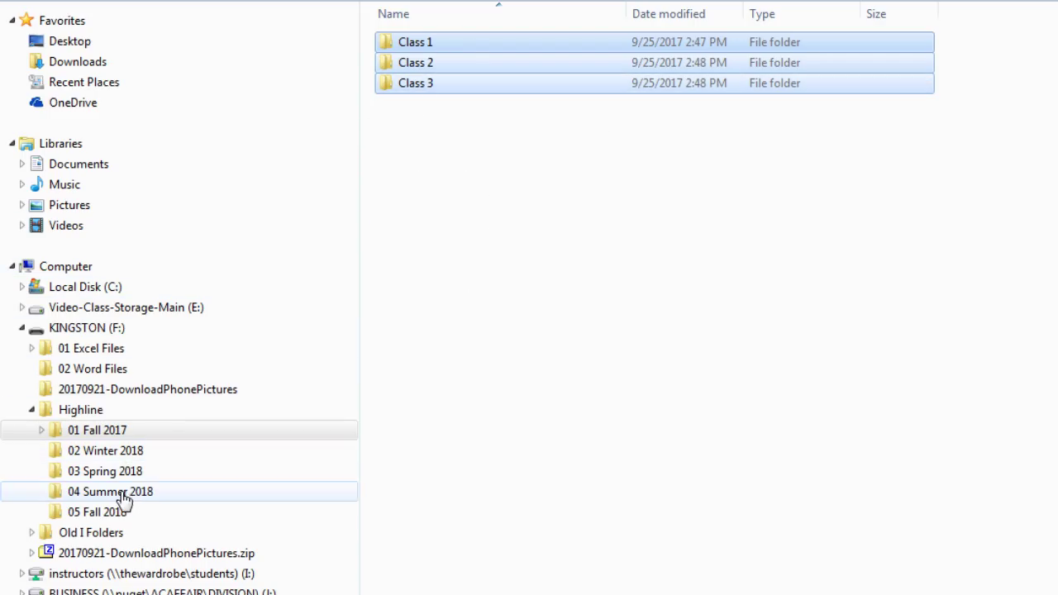
left_click(106, 462)
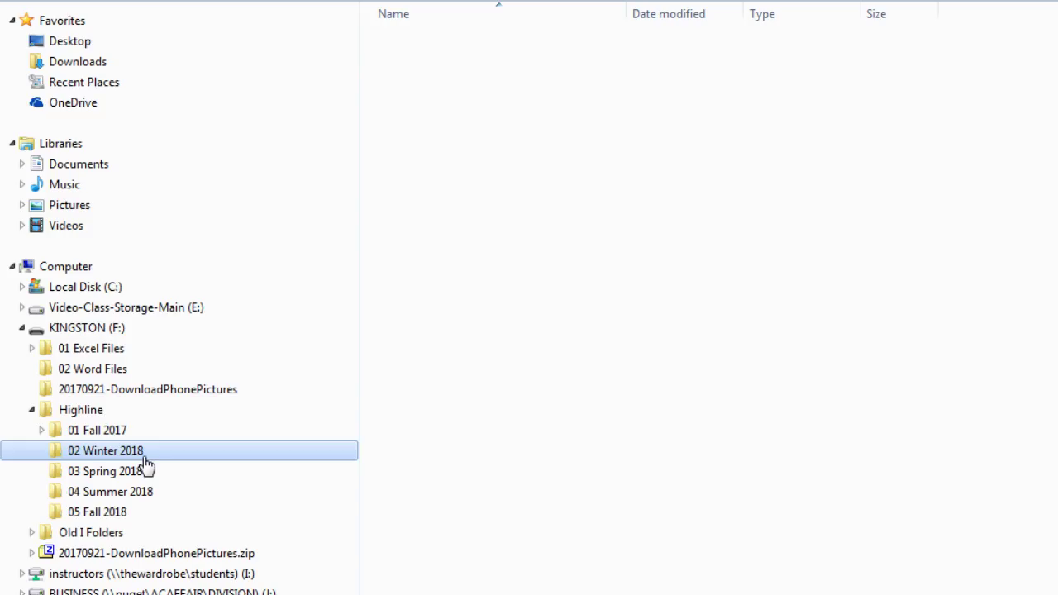
key("ctrl+v")
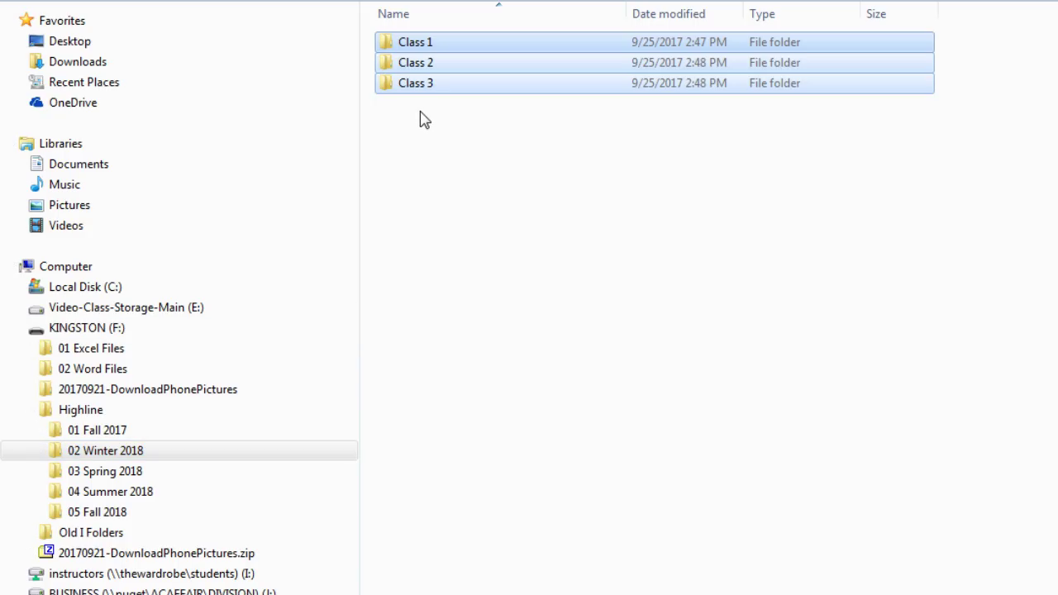
left_click(116, 473)
key("ctrl+v")
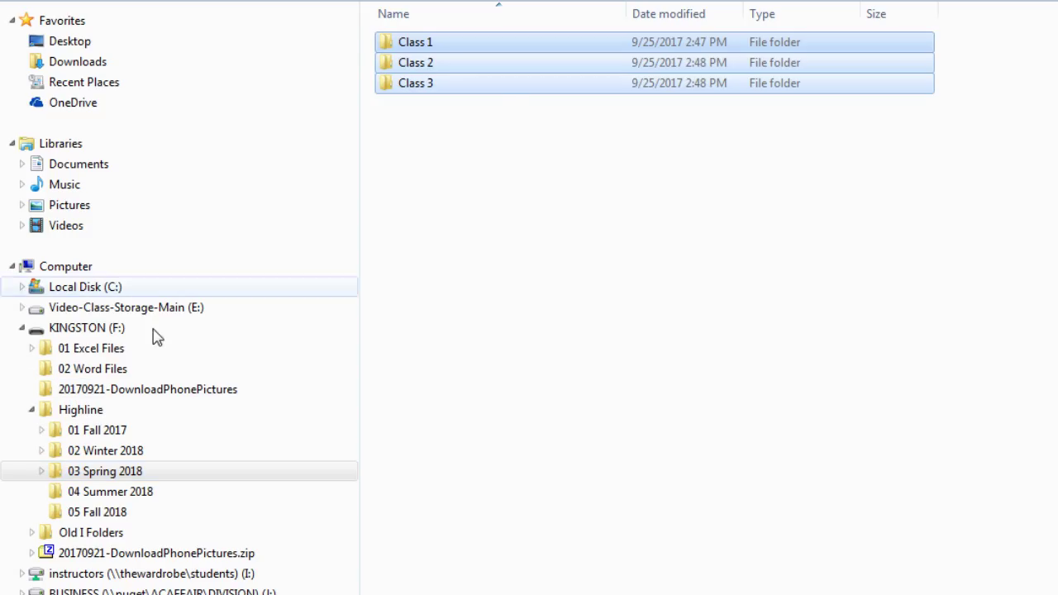
left_click(105, 494)
key("ctrl+v")
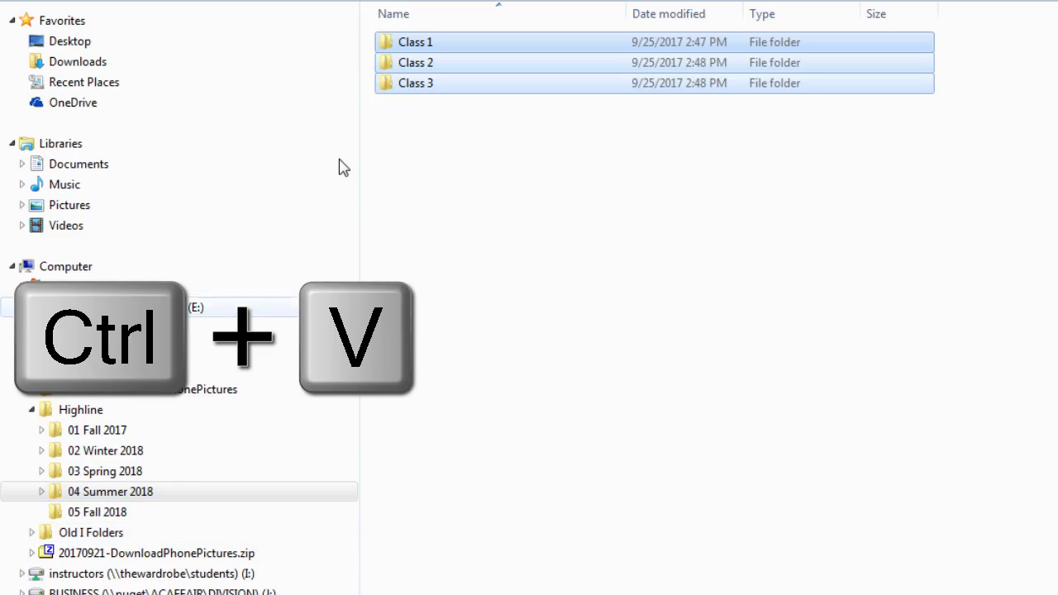
left_click(124, 513)
key("ctrl+v")
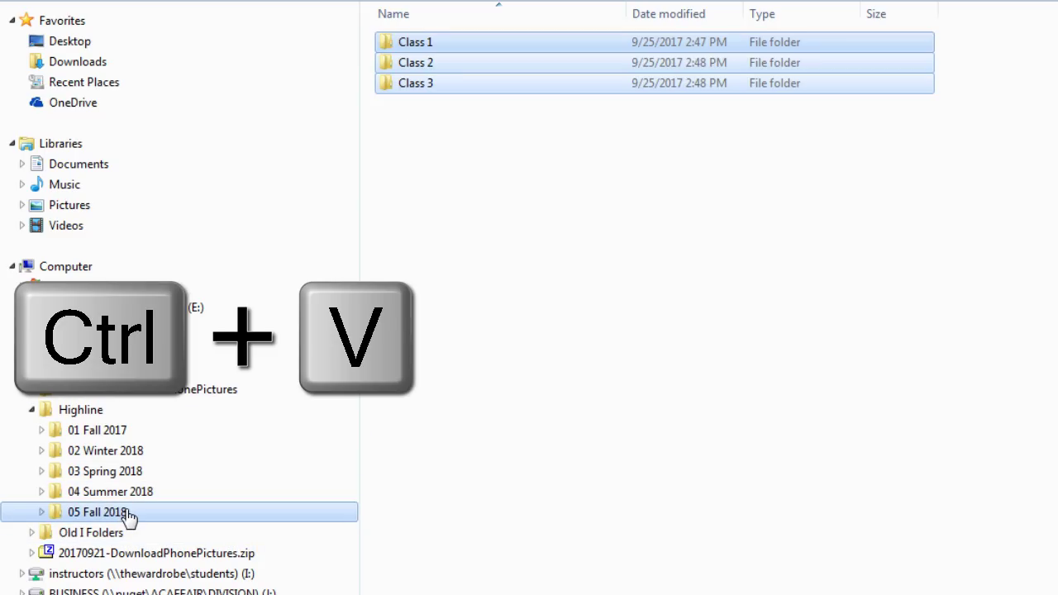
Step: Expand 01 Fall 2017 through 05 Fall 2018 in the tree to reveal their Class 1–3 subfolders
left_click(42, 430)
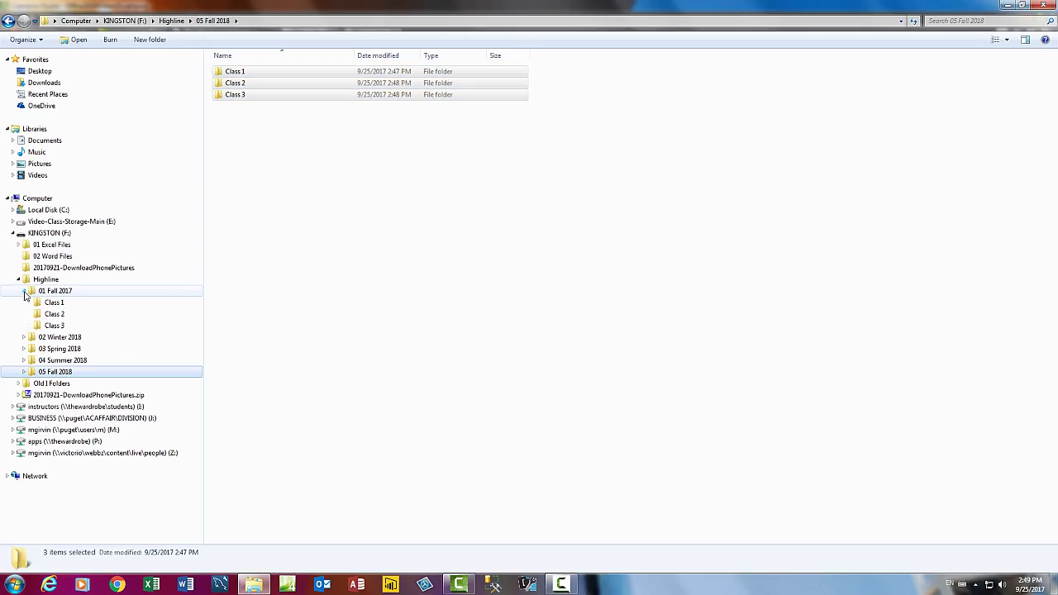
left_click(25, 338)
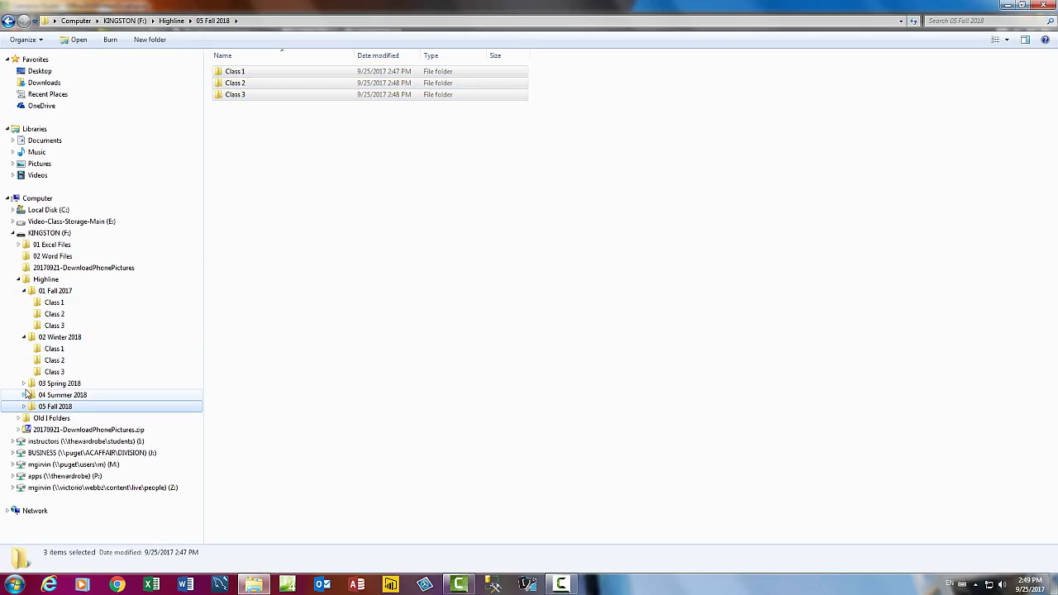
left_click(25, 384)
left_click(24, 430)
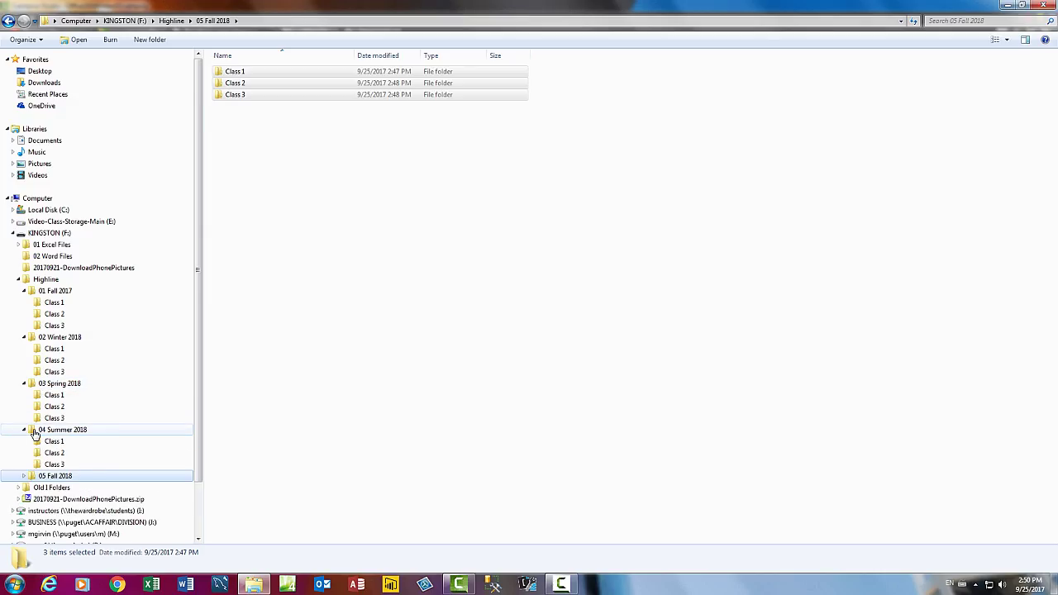
scroll(34, 436, "down", 3)
left_click(24, 389)
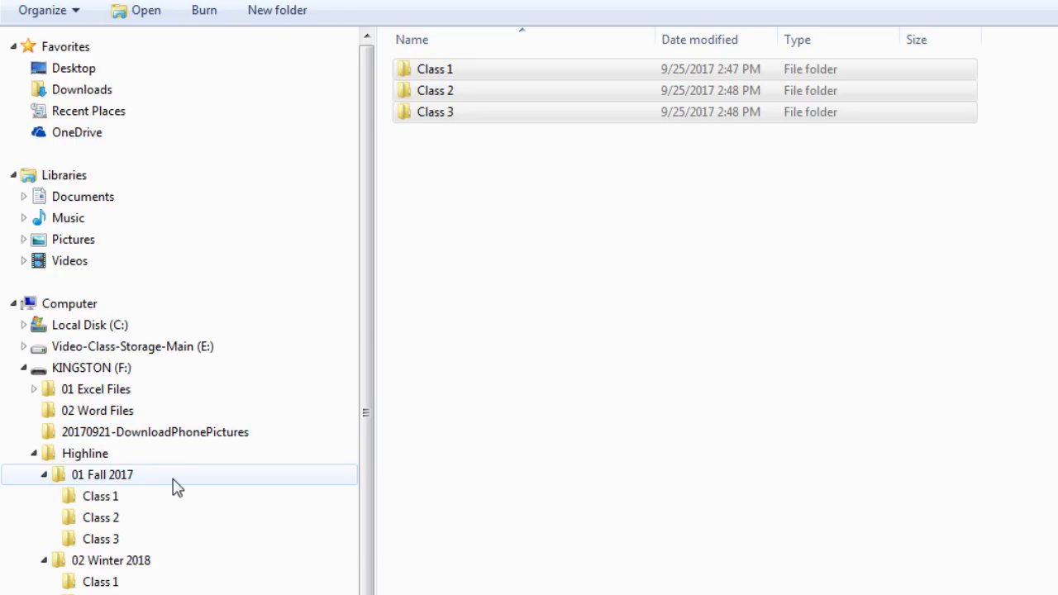
Step: In 01 Fall 2017, rename the Class 1 folder to 1 Busn 216
left_click(124, 486)
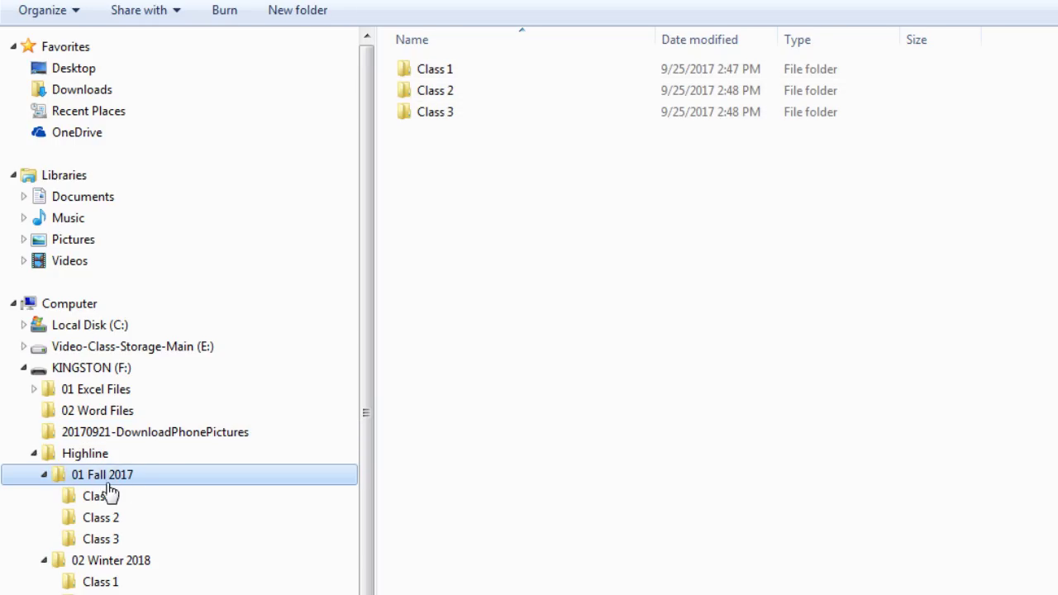
left_click(436, 70)
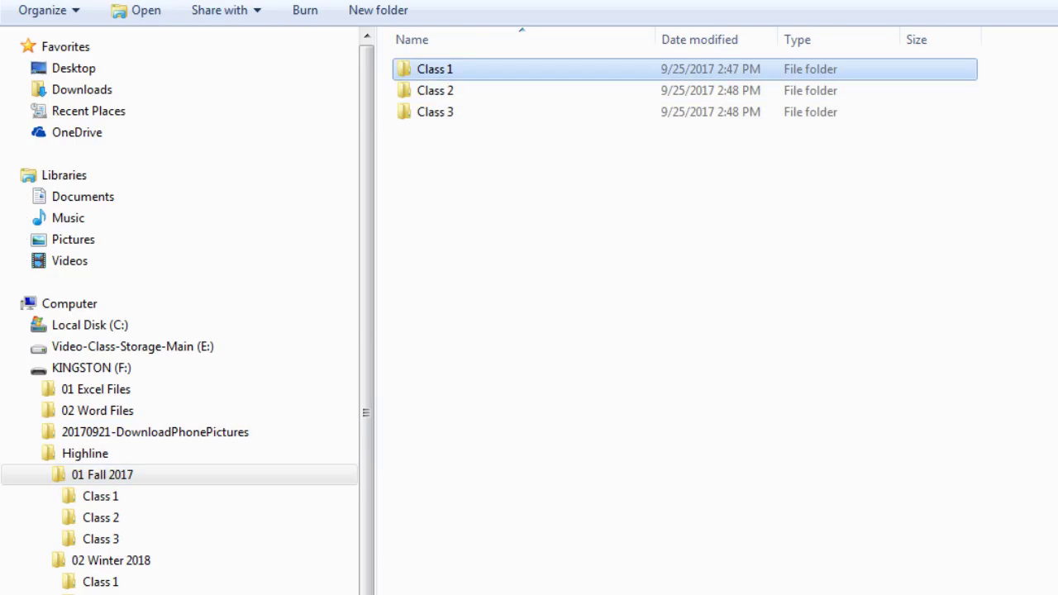
key("F2")
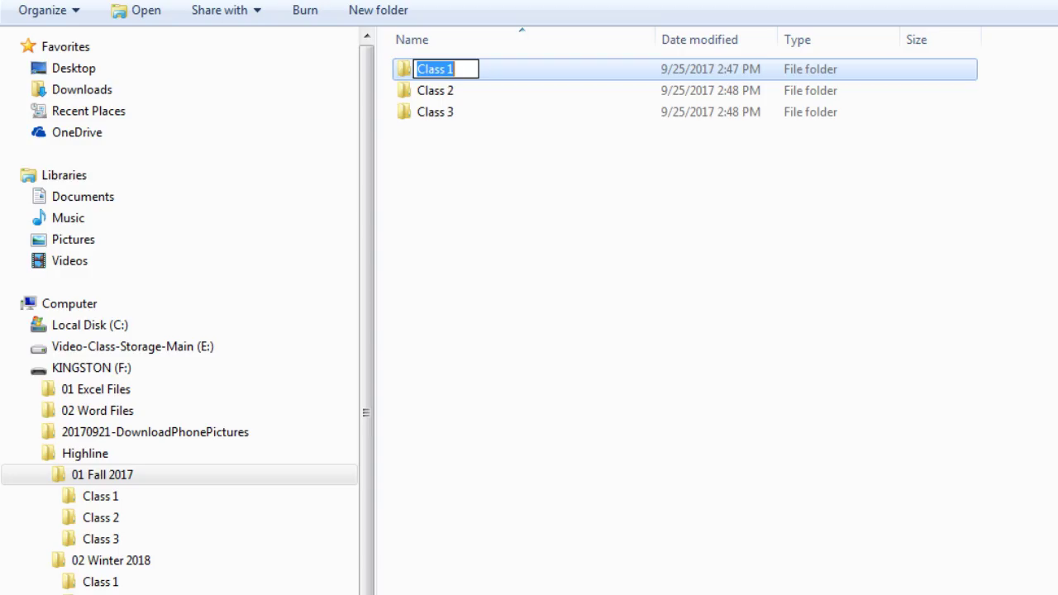
type("0")
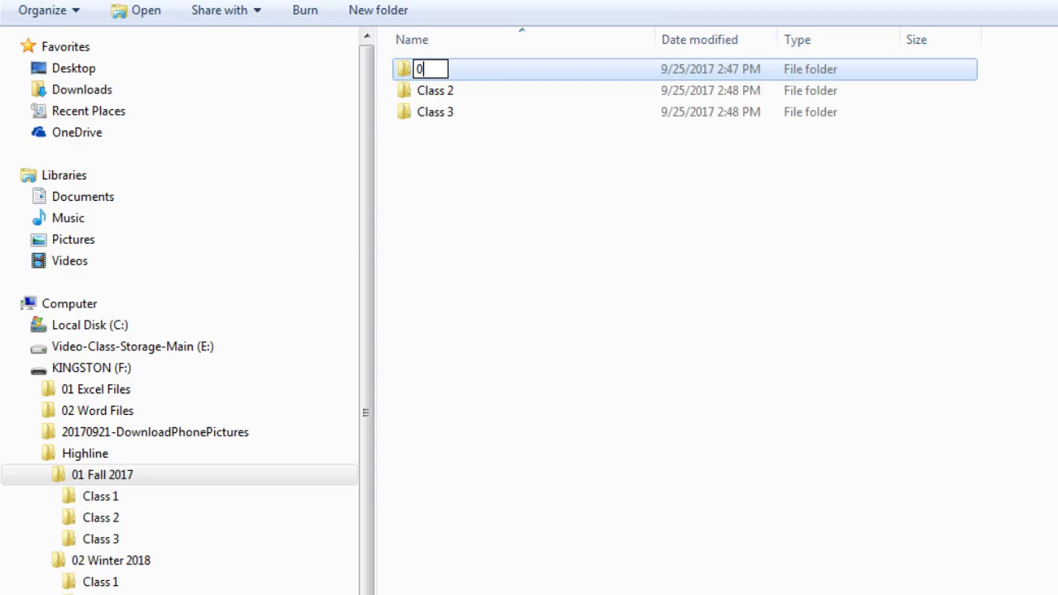
type("1 Busin")
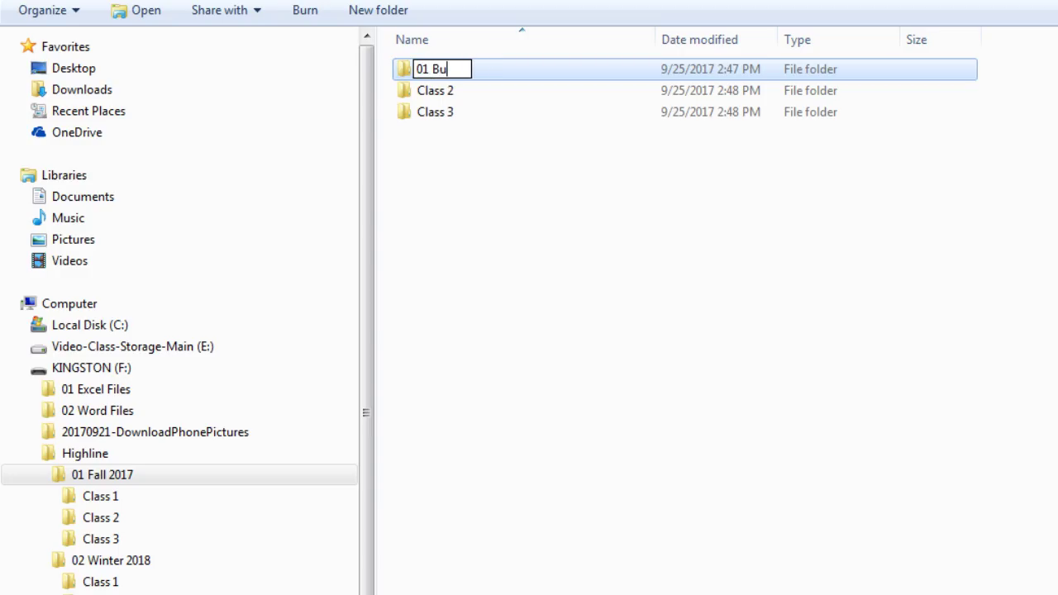
key("BackSpace")
key("BackSpace")
key("BackSpace")
key("BackSpace")
key("BackSpace")
key("BackSpace")
key("BackSpace")
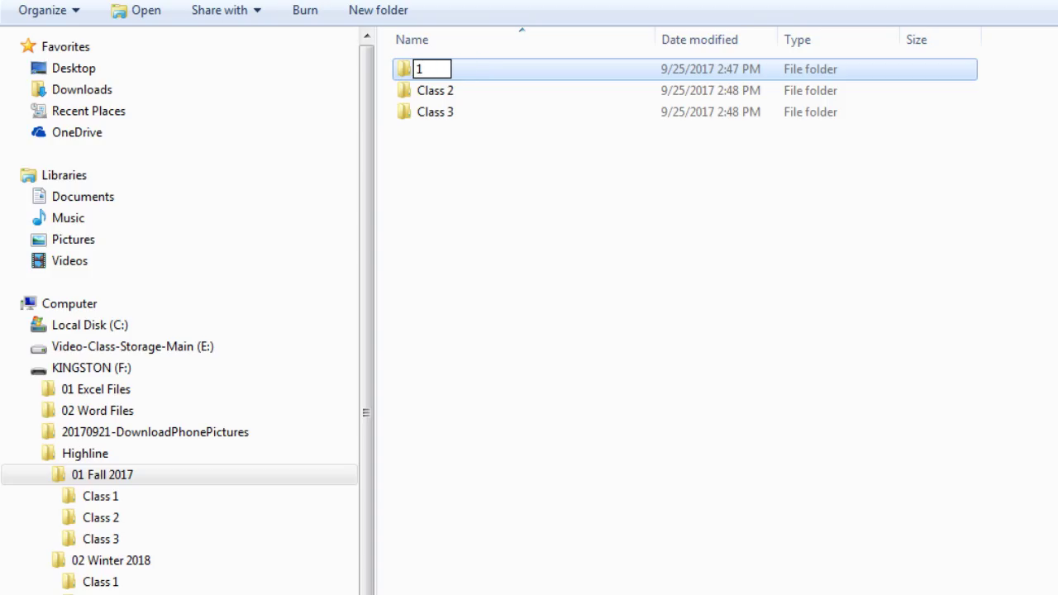
type("Busn 216")
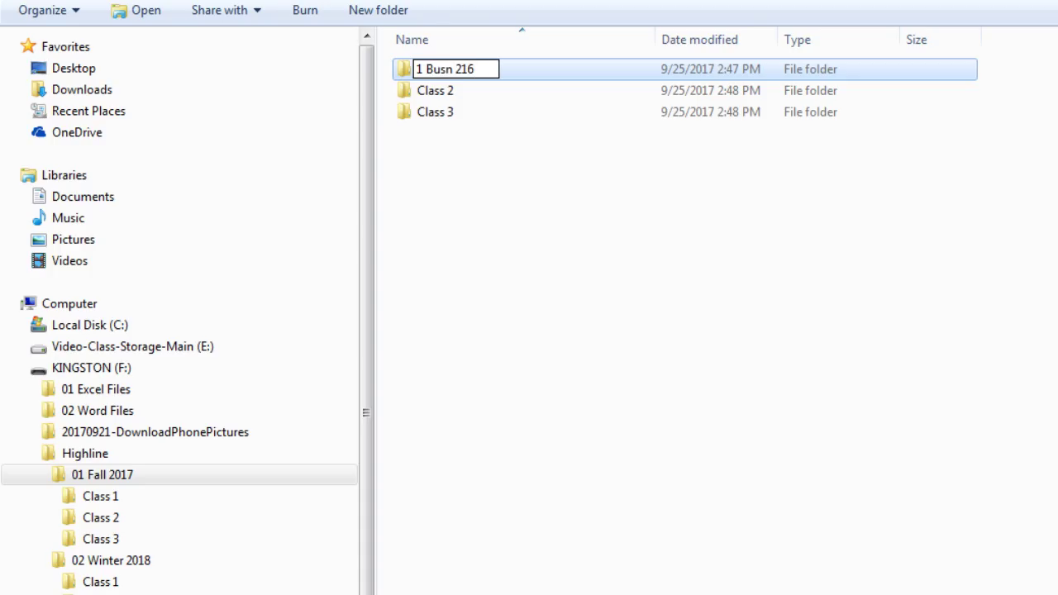
key("Return")
Step: Rename Class 2 to 2 Busn 210 and Class 3 to 3 Busn 218
key("Down")
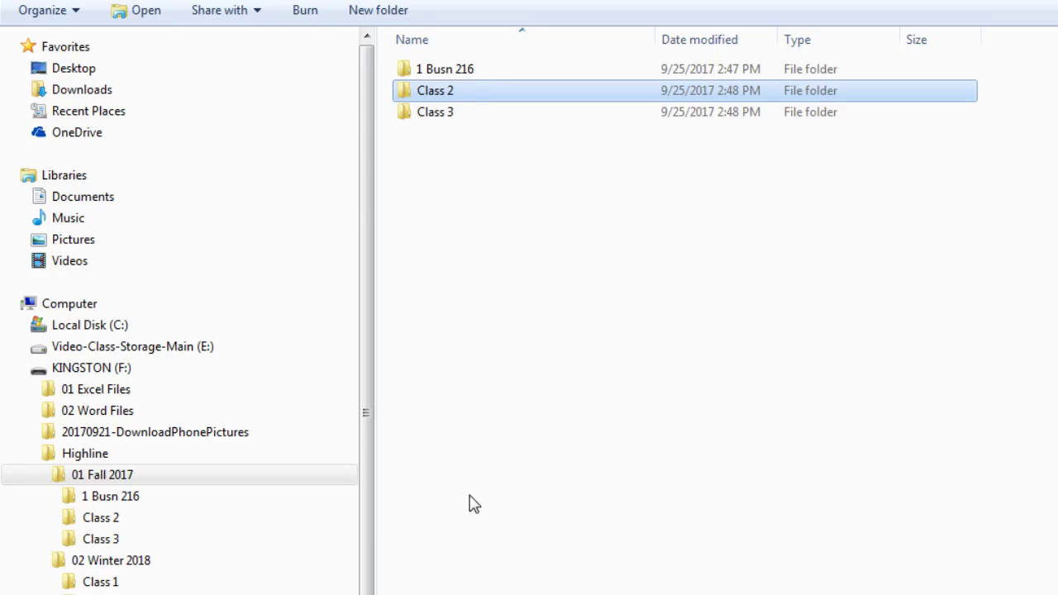
key("F2")
type("2")
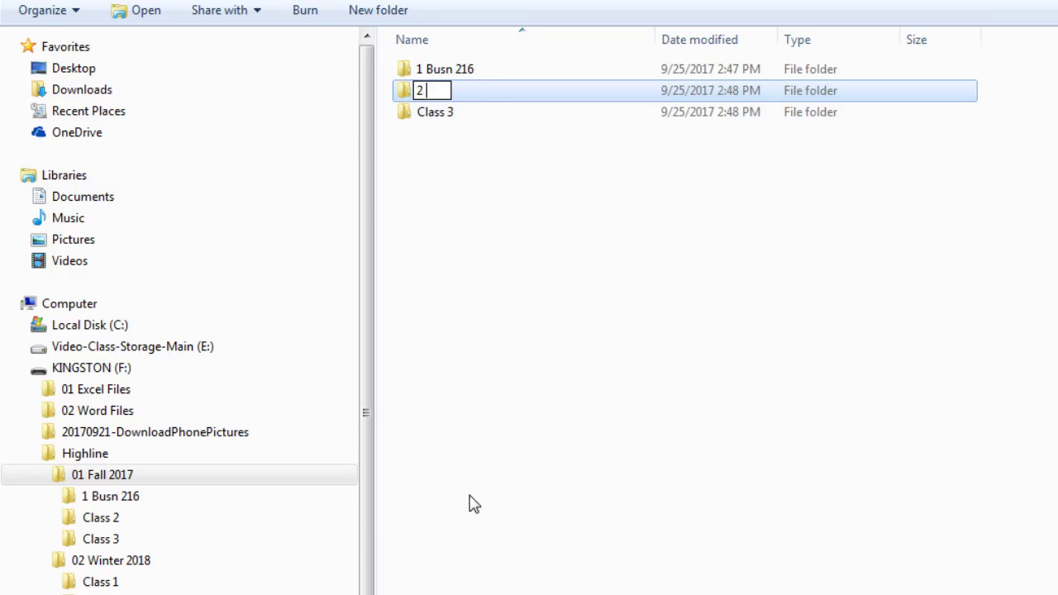
type(" Busn 210")
key("Return")
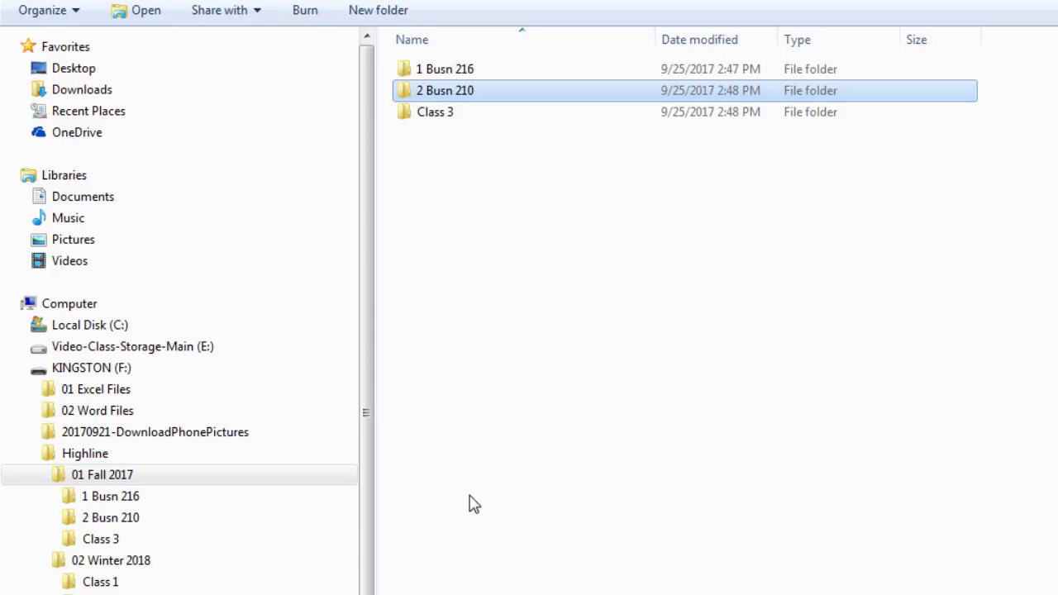
key("Down")
key("F2")
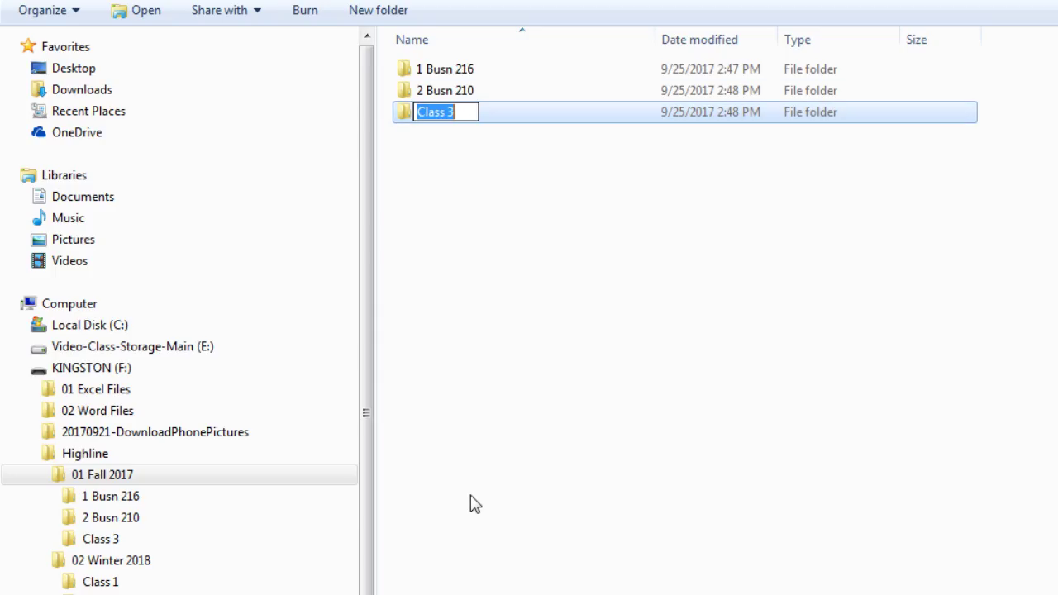
type("3 Busn ")
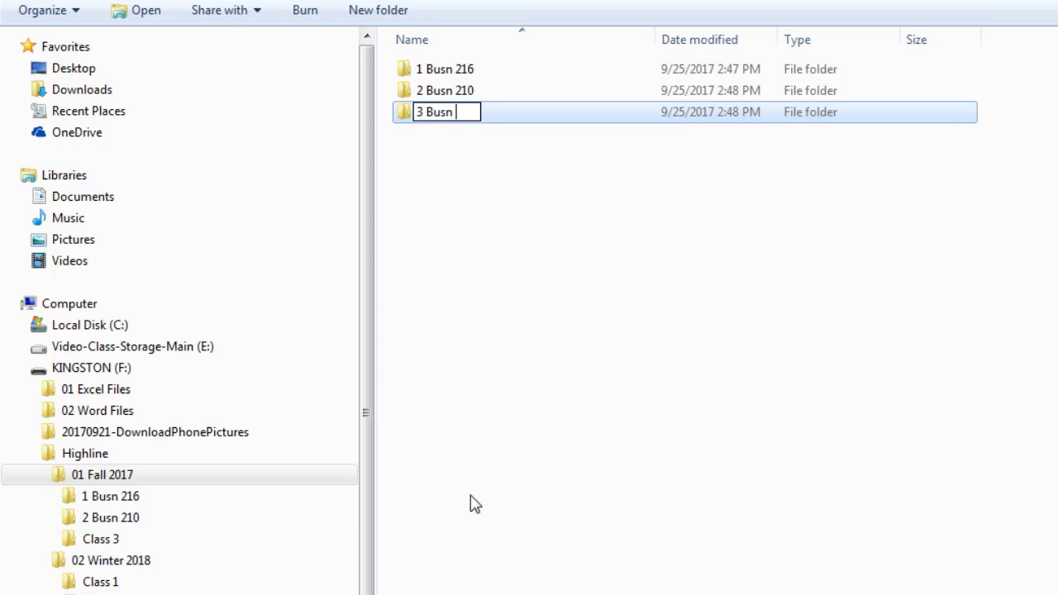
type("218")
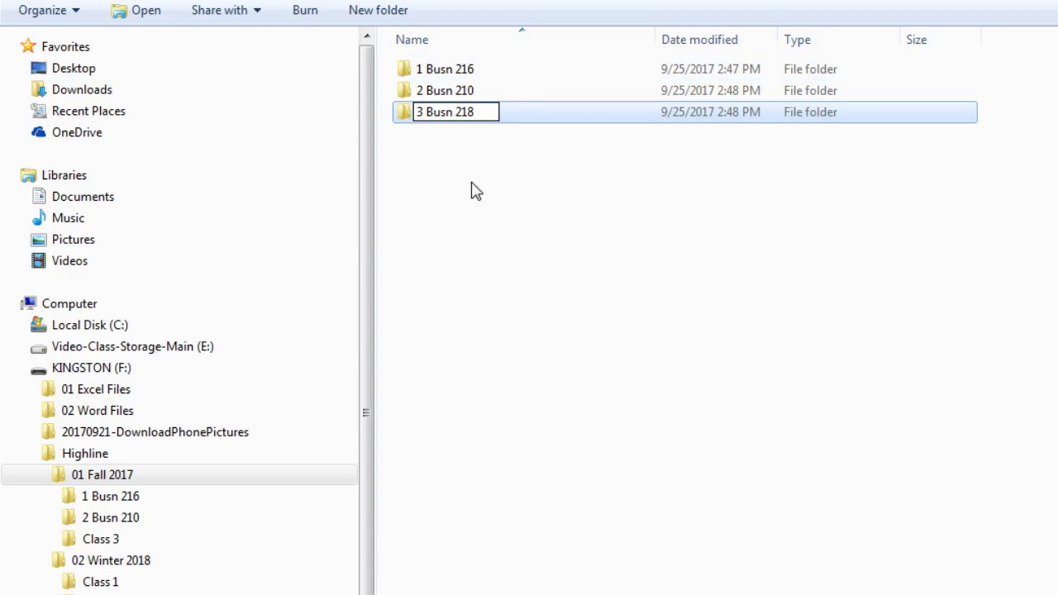
key("Return")
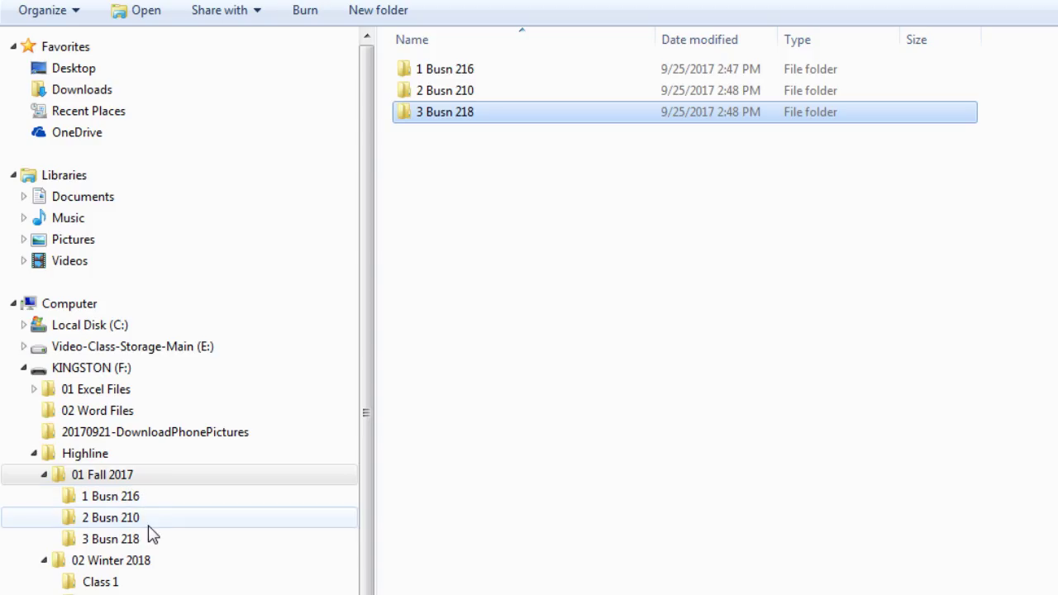
Step: Make folders 01 Video Files and 02 Tests in 1 Busn 216, then open 01 Video Files
left_click(89, 499)
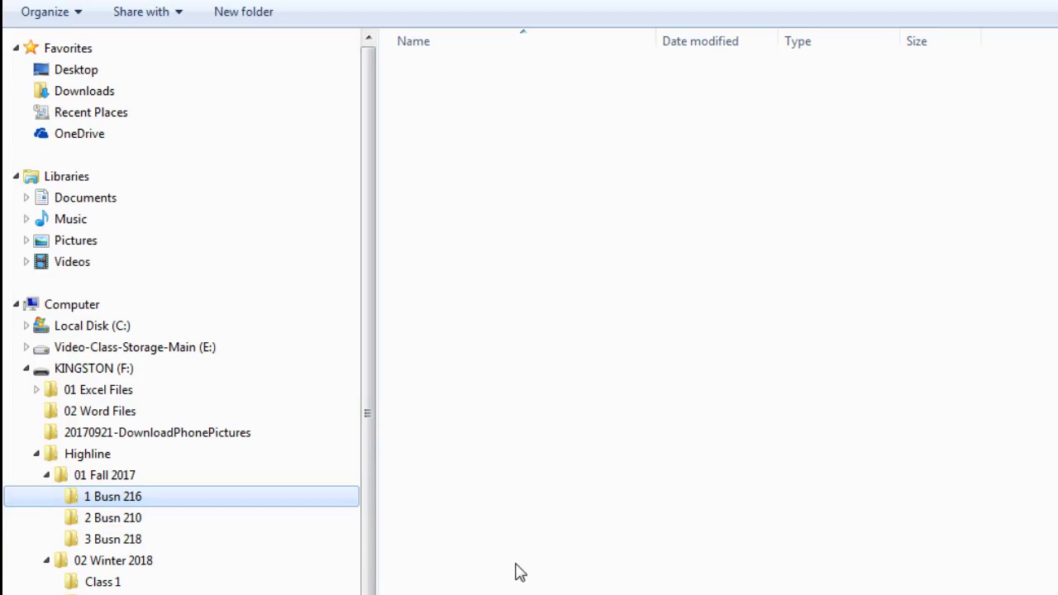
key("ctrl+shift+n")
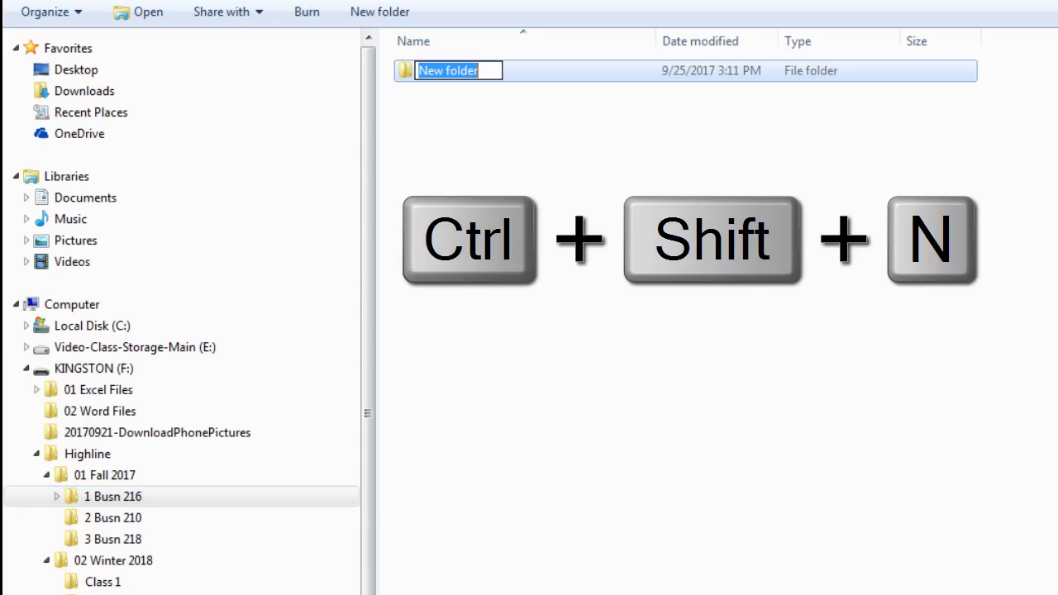
type("01 ")
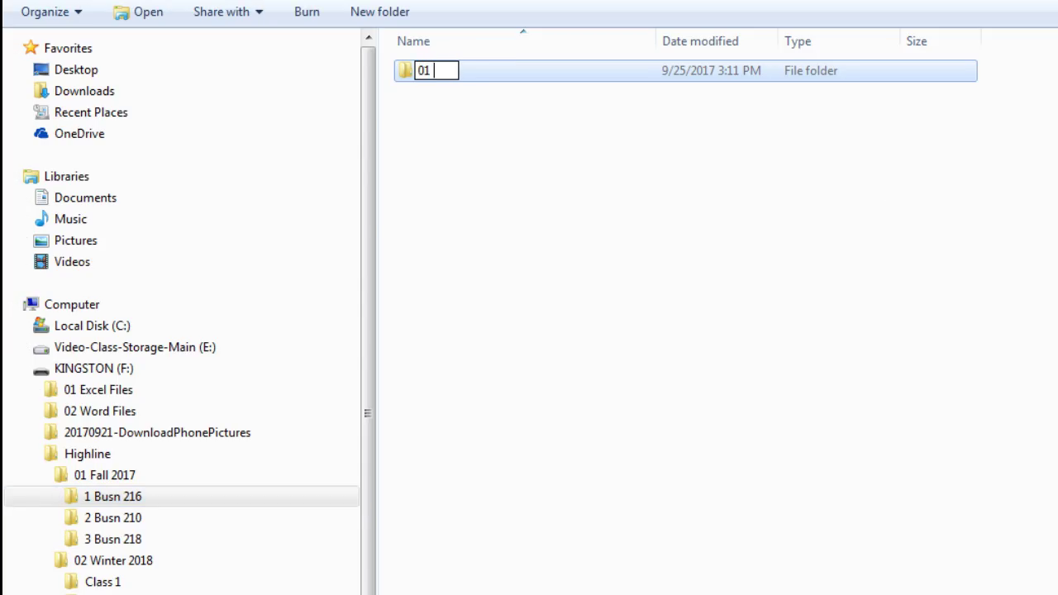
type("Video Files")
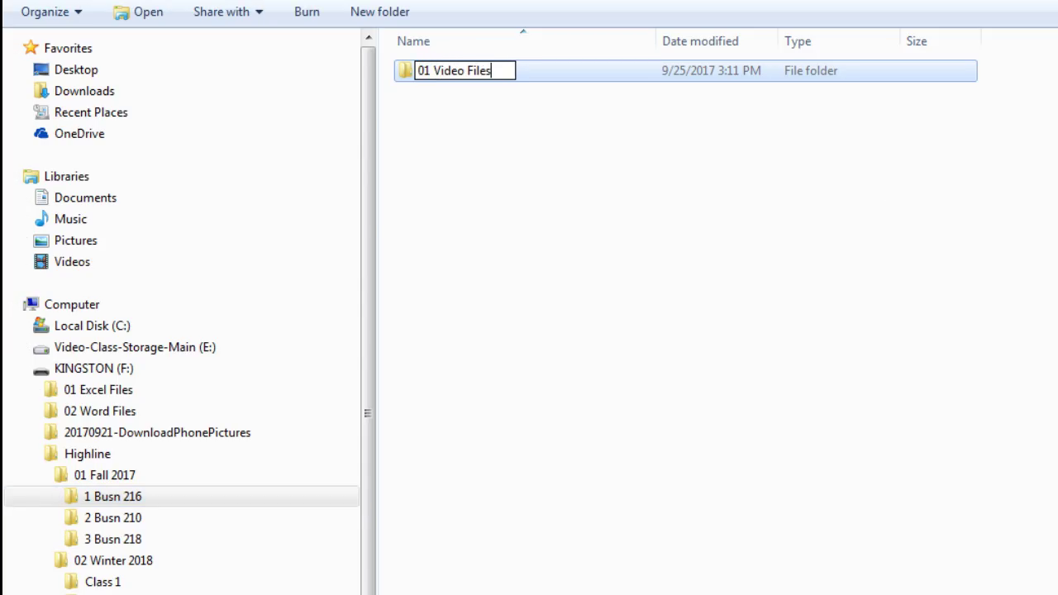
key("Return")
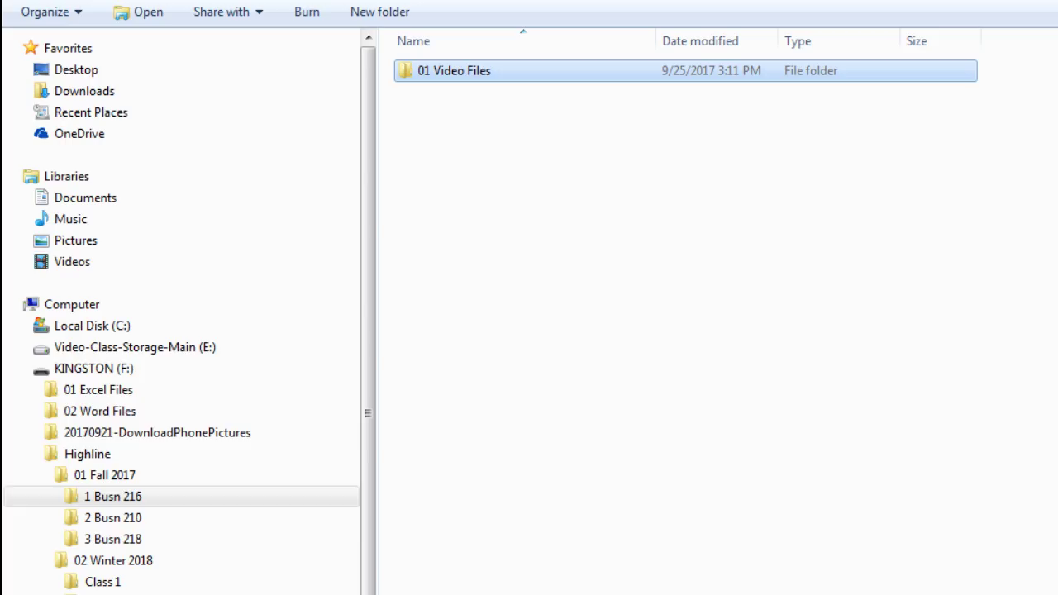
key("ctrl+shift+n")
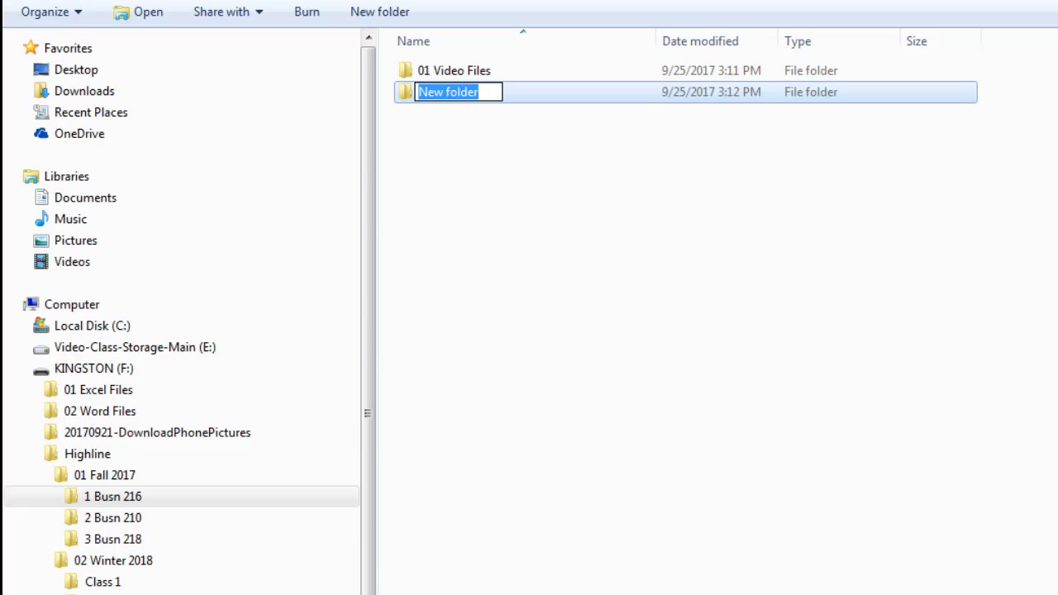
type("02 Tests")
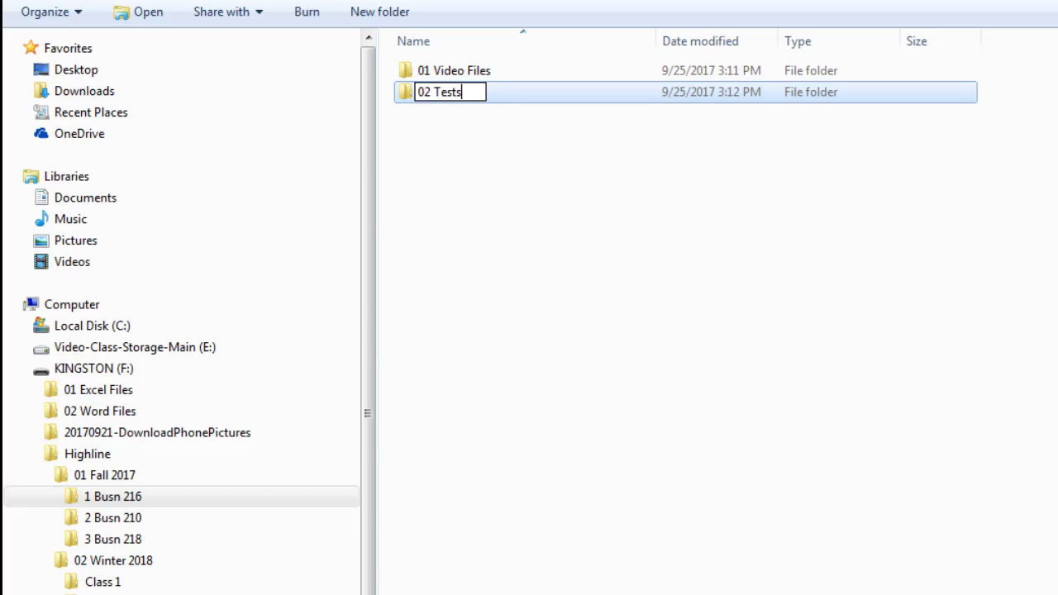
key("Return")
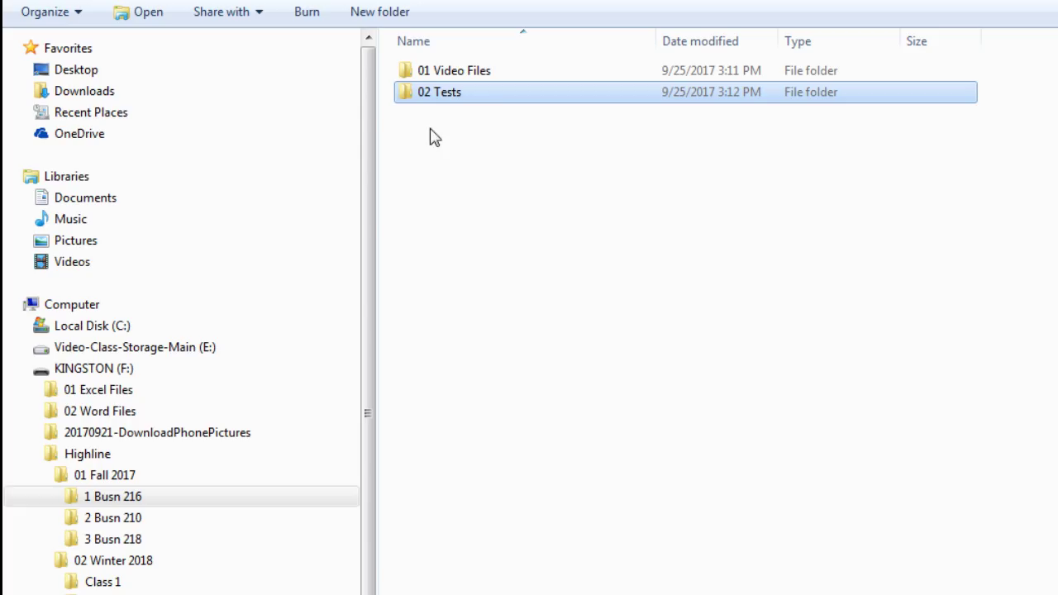
left_click(56, 497)
left_click(118, 524)
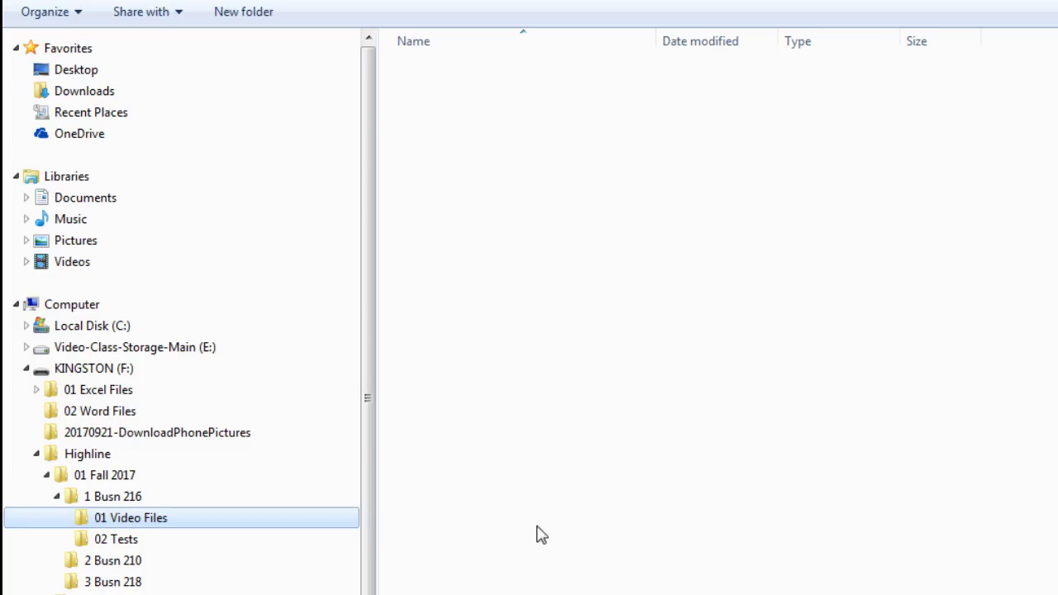
Step: Create the 01 Windows Explorer and 02 Word folders inside 01 Video Files
key("ctrl+shift+n")
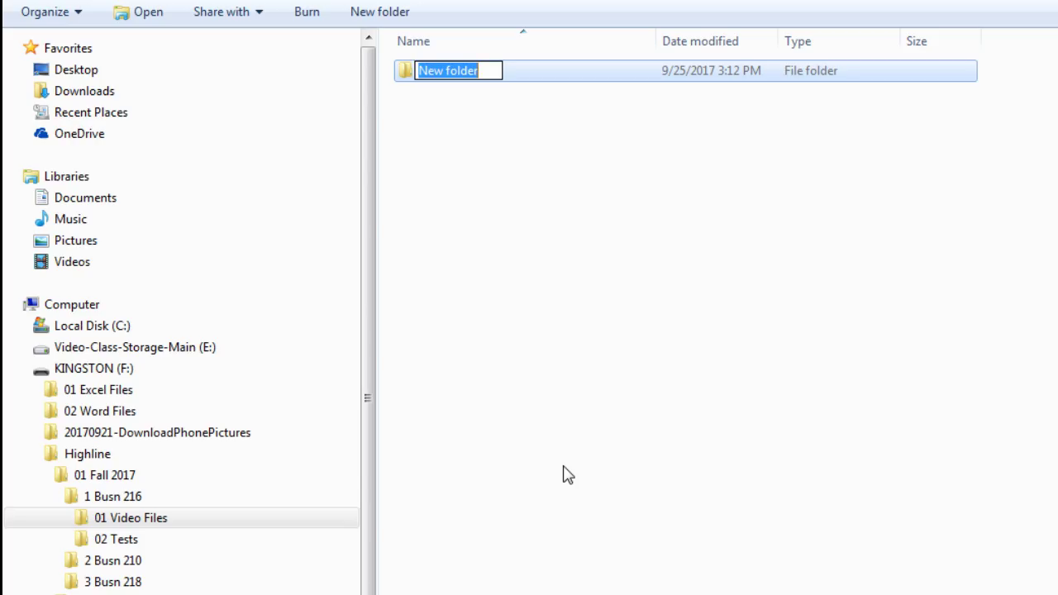
type("01 Windows Explore")
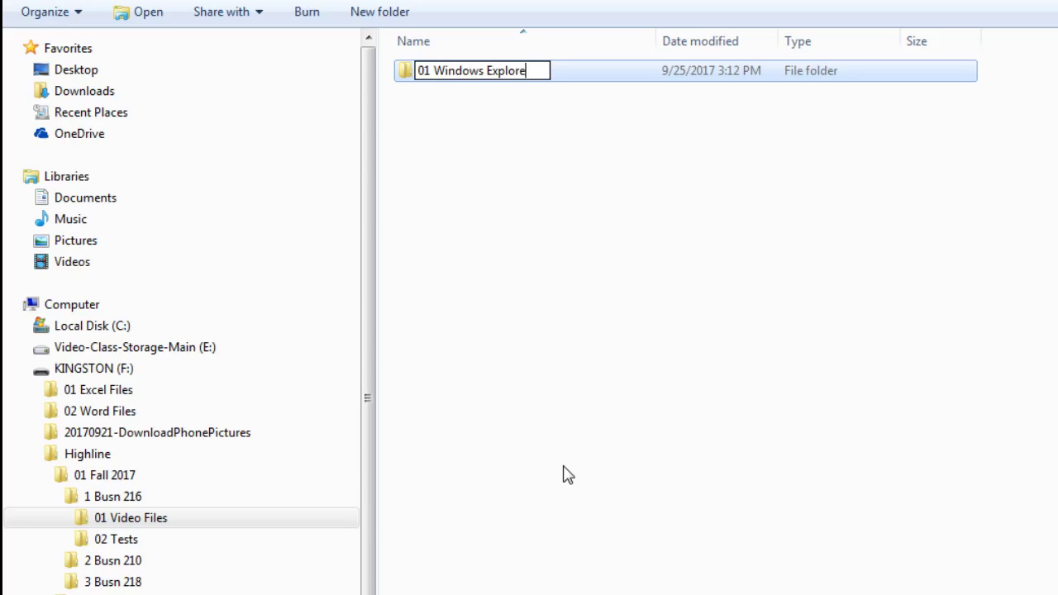
key("Return")
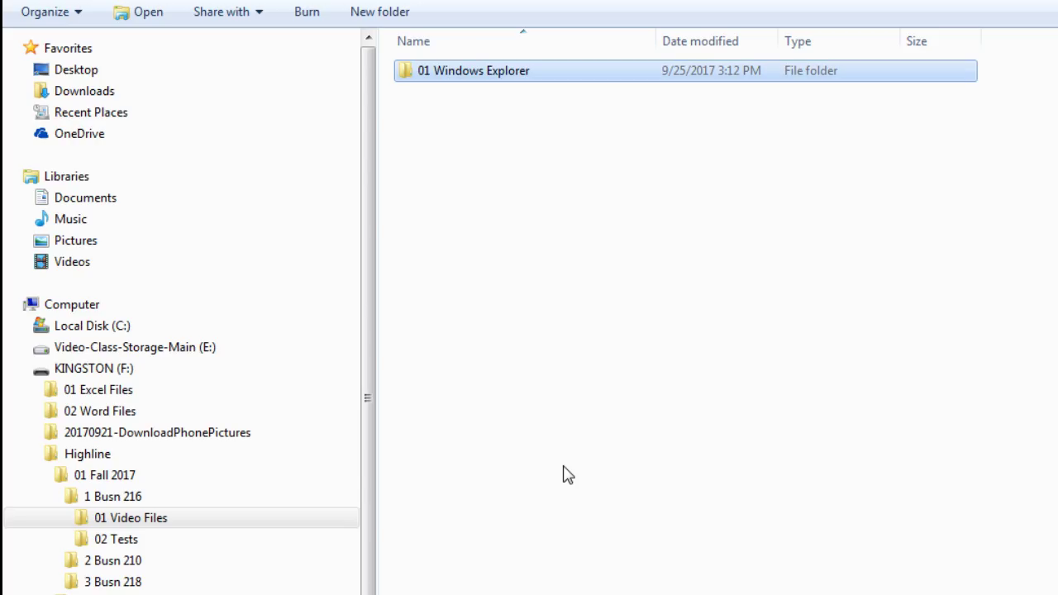
key("ctrl+shift+n")
type("02")
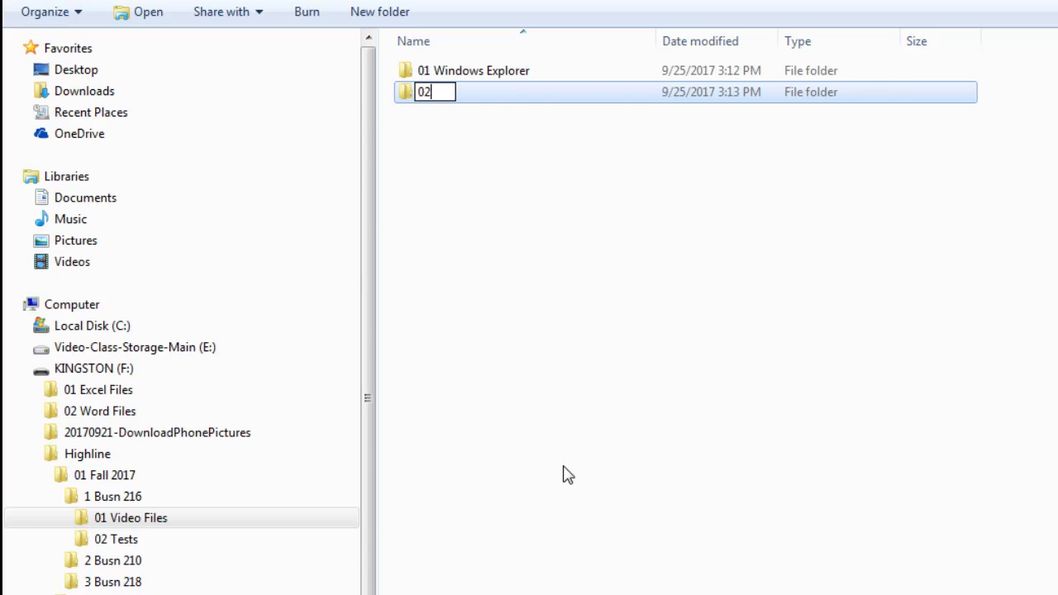
type(" Word")
key("Return")
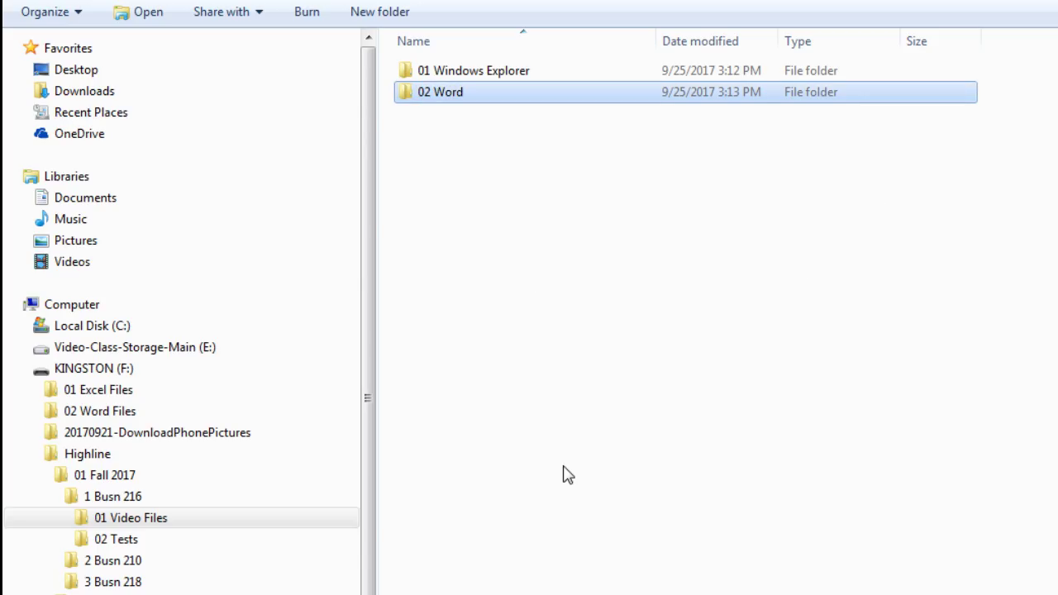
Step: Add 03 PowerPoint, 04 Excel and 05 Access folders, then expand 01 Video Files in the tree
key("ctrl+shift+n")
type("03 ")
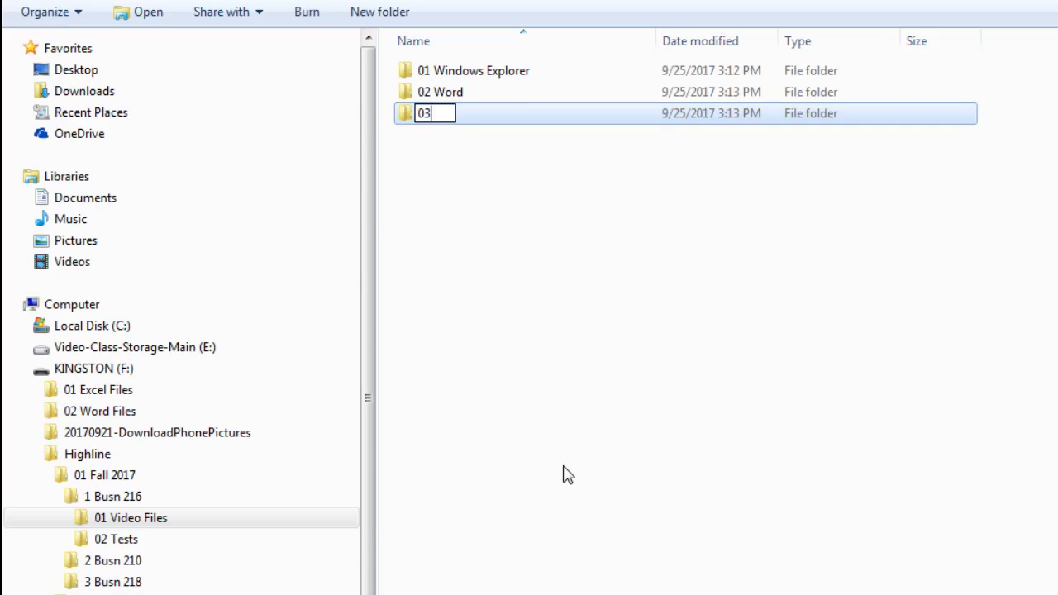
type("Power")
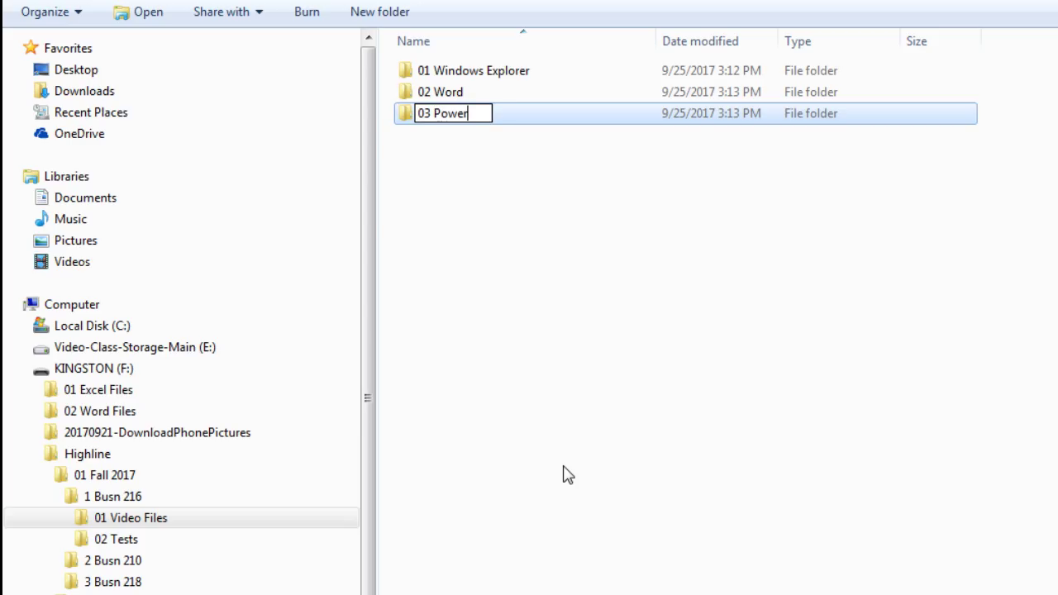
type("Point")
key("Return")
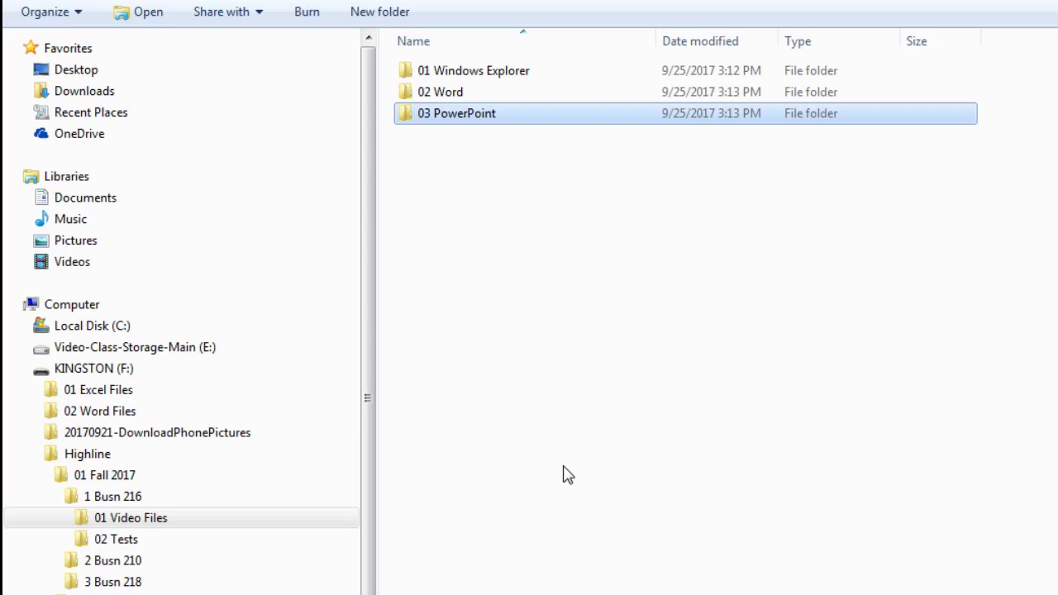
key("ctrl+shift+n")
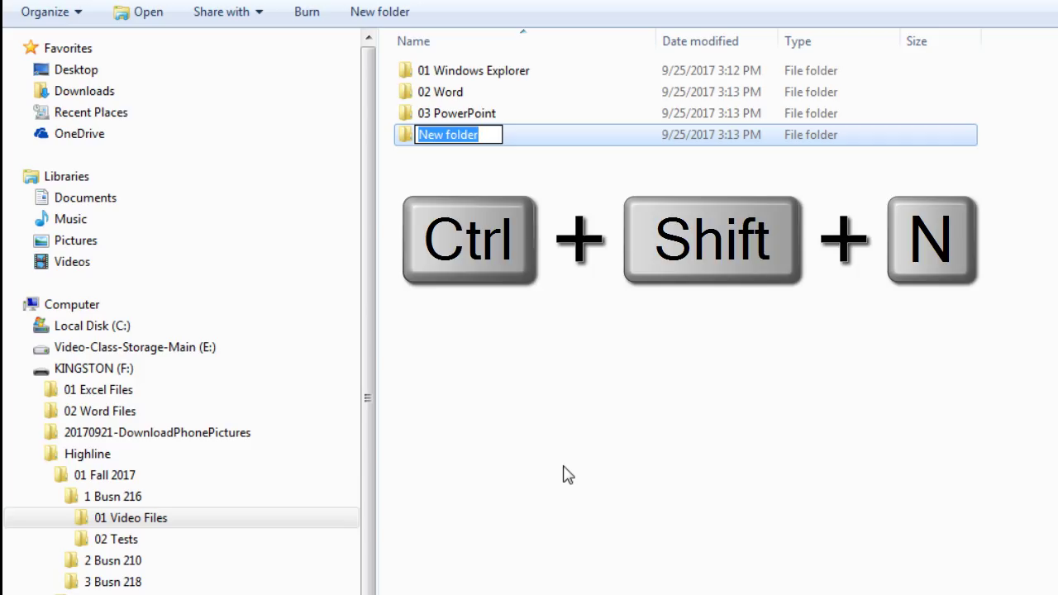
type("04 Excel")
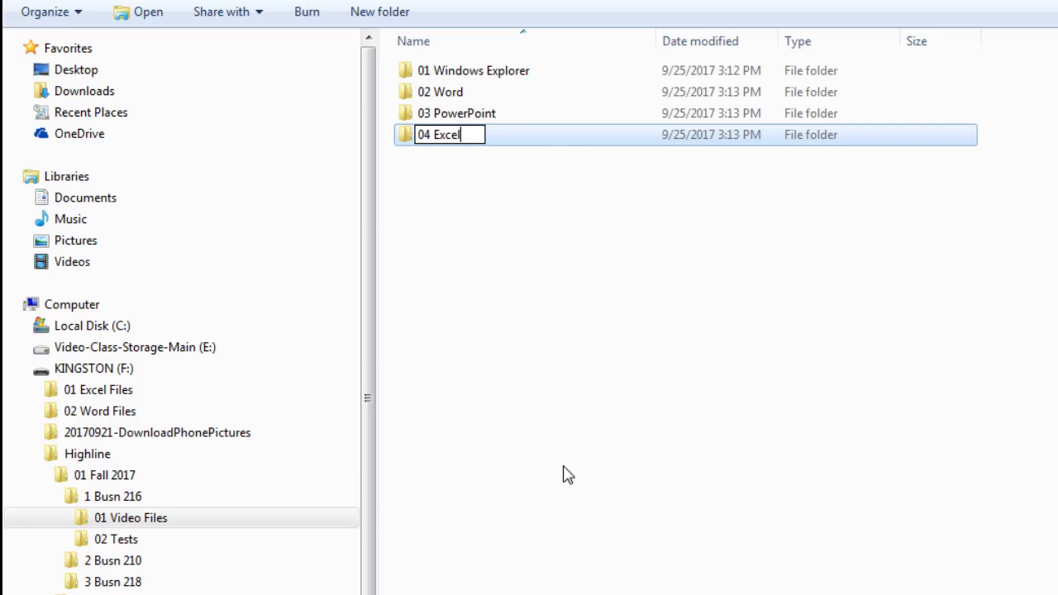
key("Return")
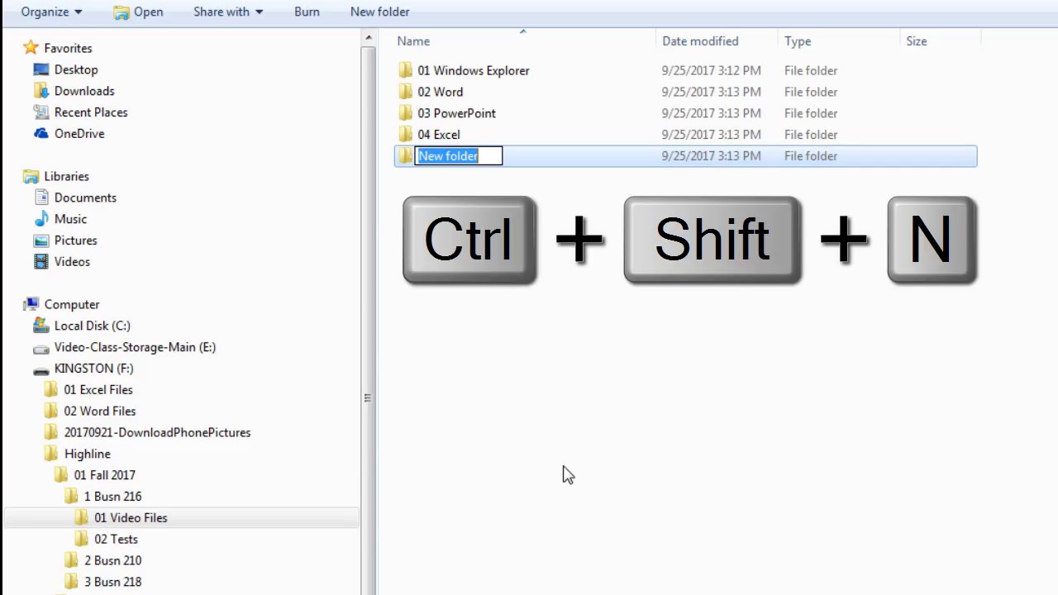
type("05 Access")
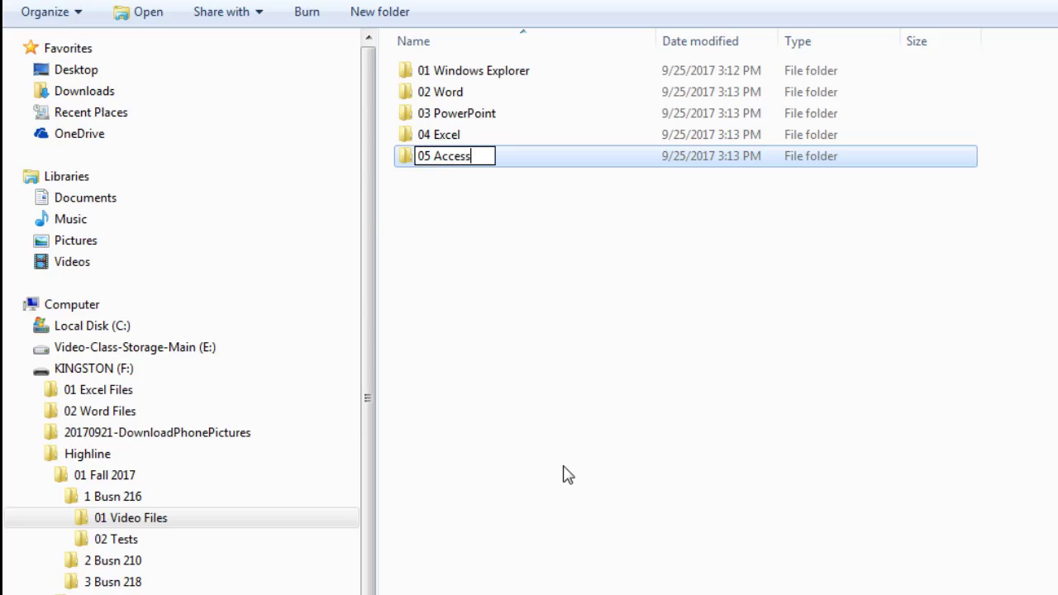
key("Return")
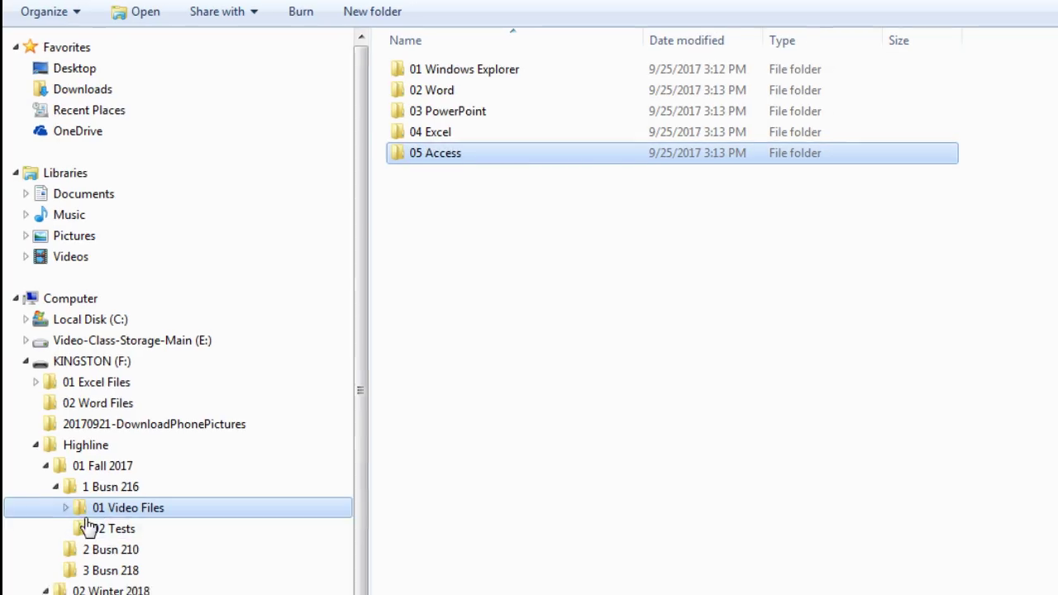
left_click(69, 518)
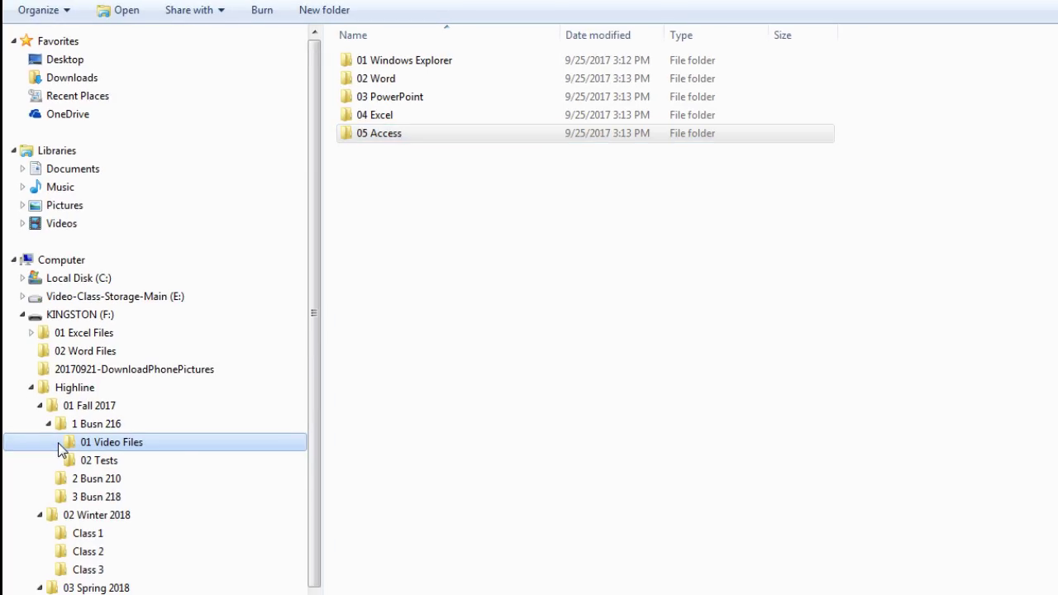
left_click(58, 442)
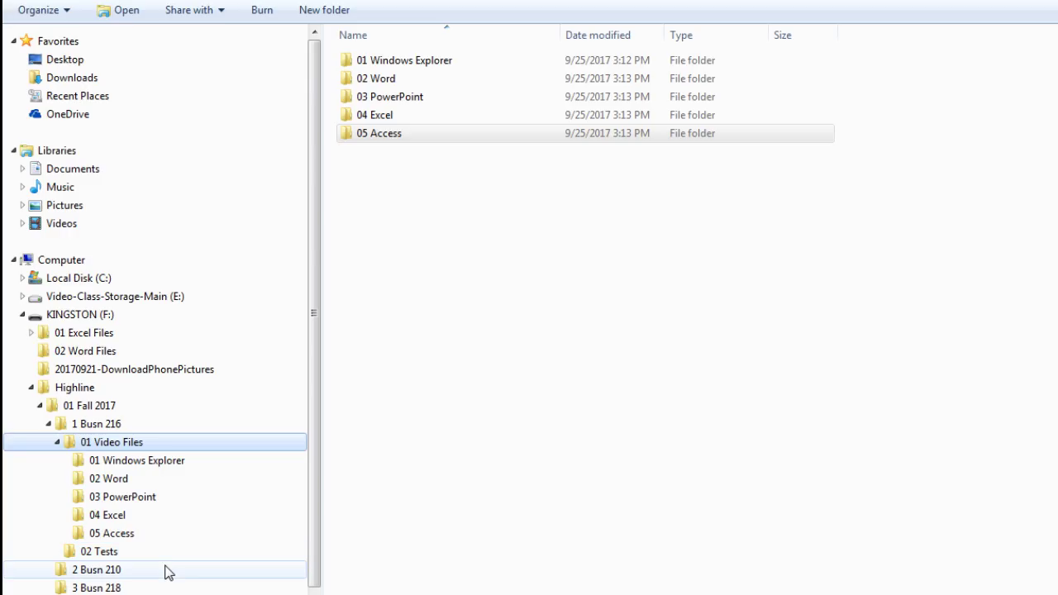
Step: In 02 Tests, create a folder named Test 01 - Your Name
left_click(115, 552)
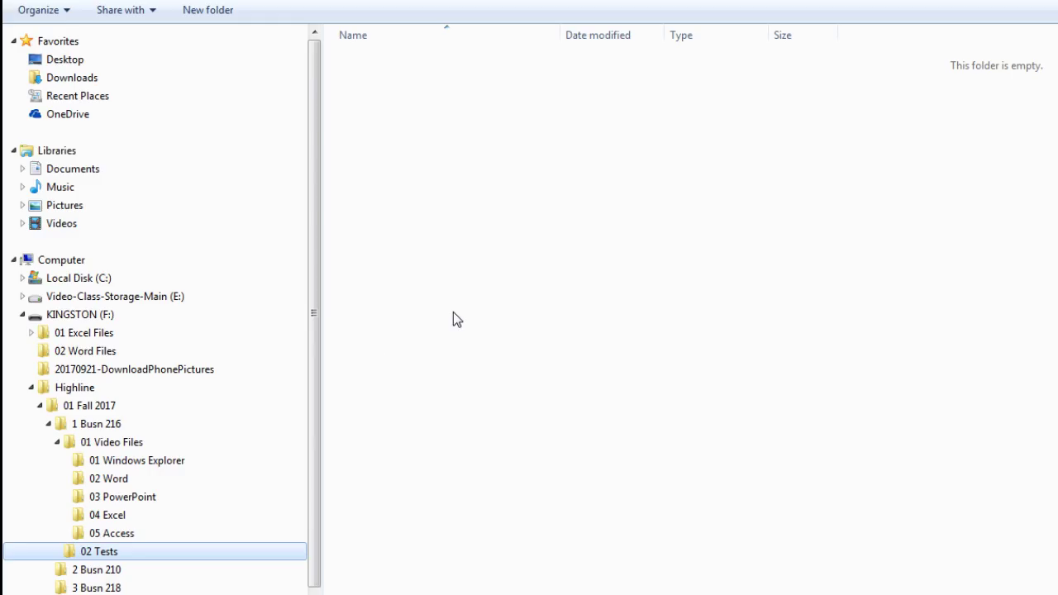
key("ctrl+shift+n")
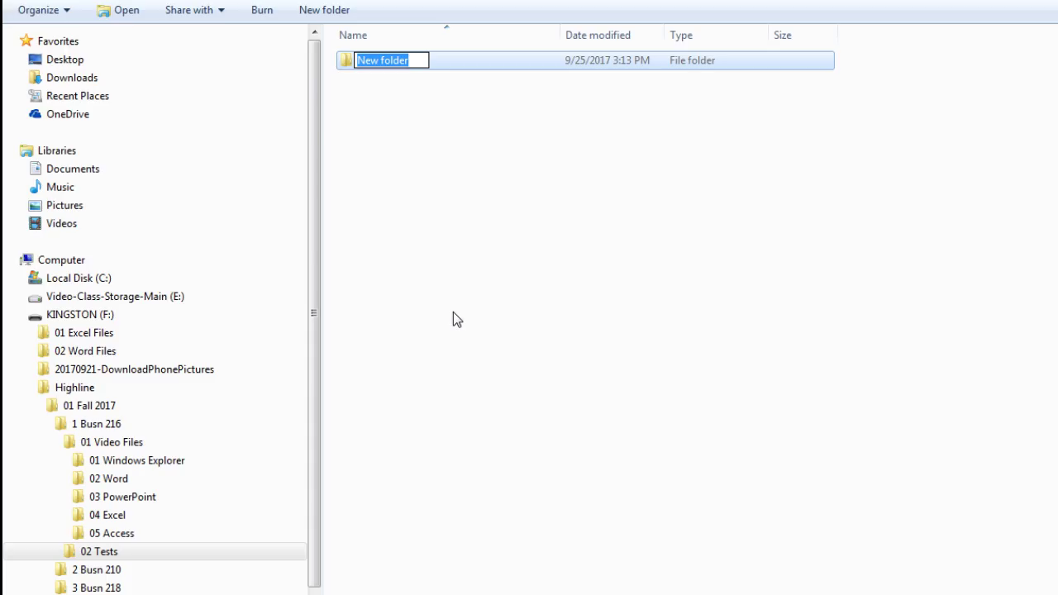
type("Test 01 ")
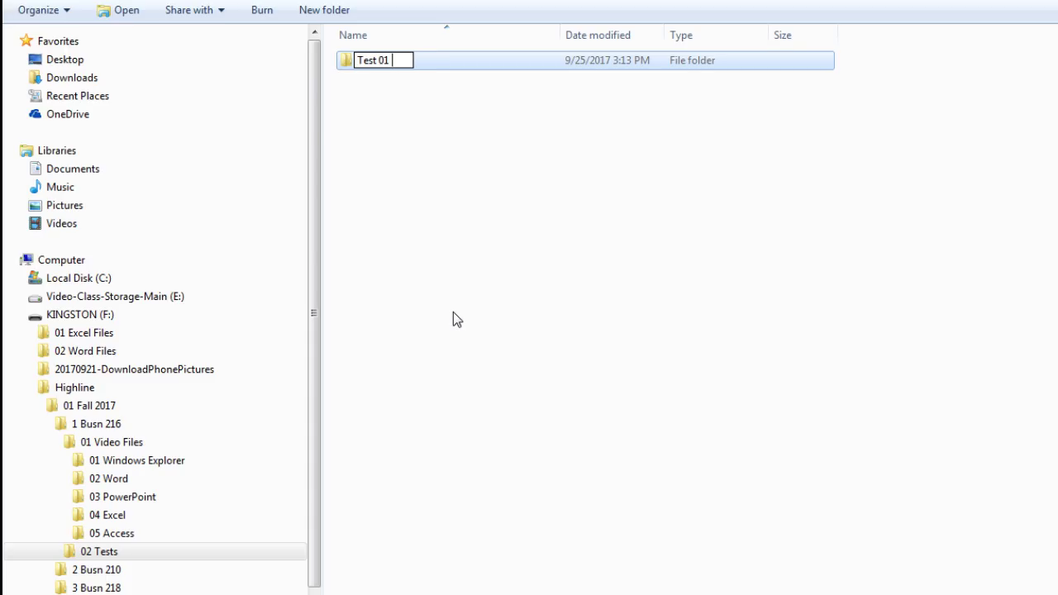
type("- Your ")
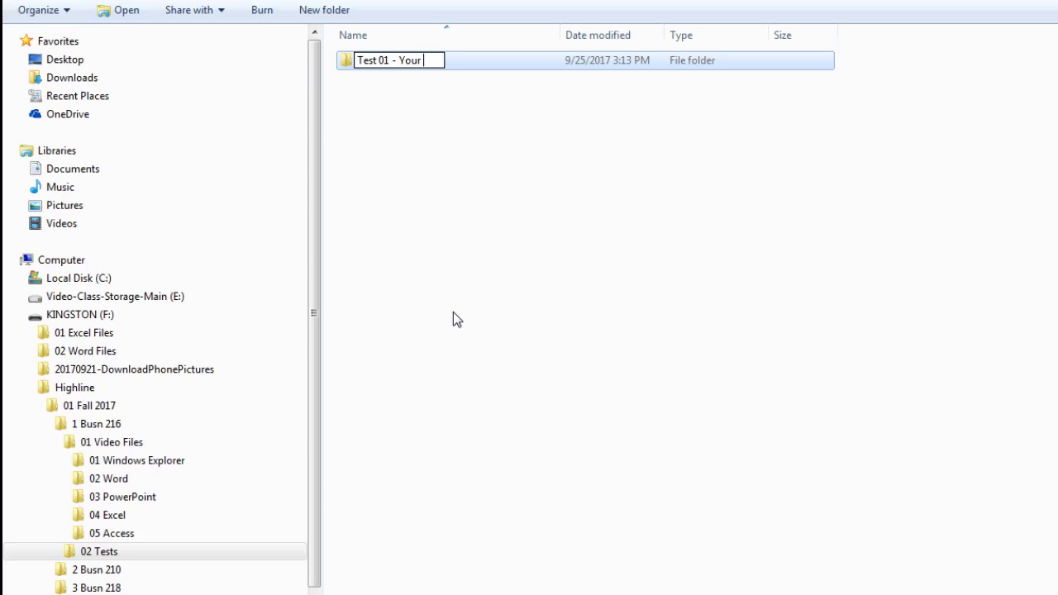
type("Name")
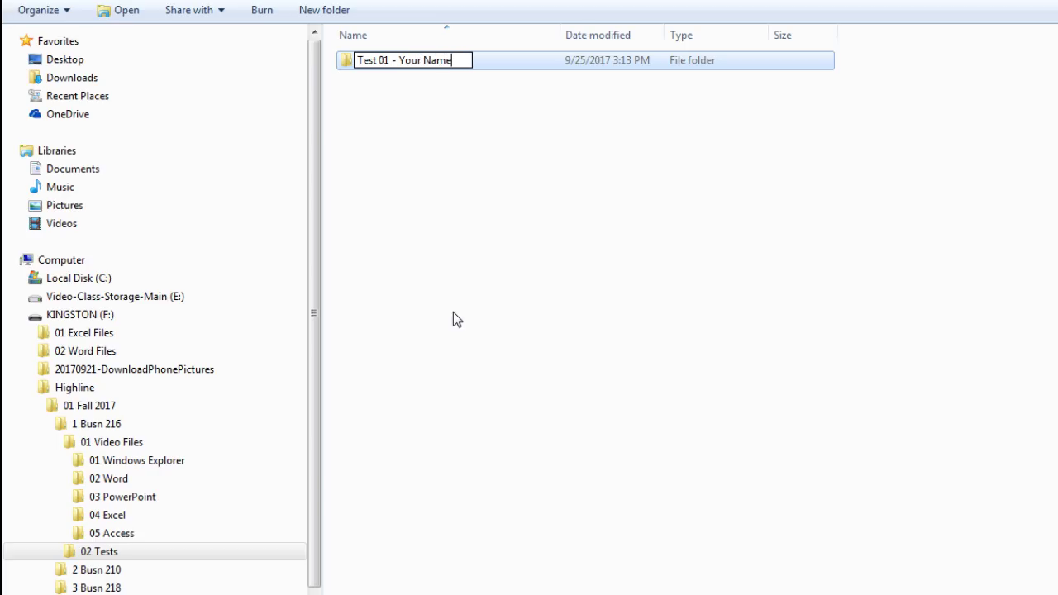
key("BackSpace")
key("BackSpace")
key("BackSpace")
key("BackSpace")
key("BackSpace")
key("BackSpace")
key("BackSpace")
key("BackSpace")
key("BackSpace")
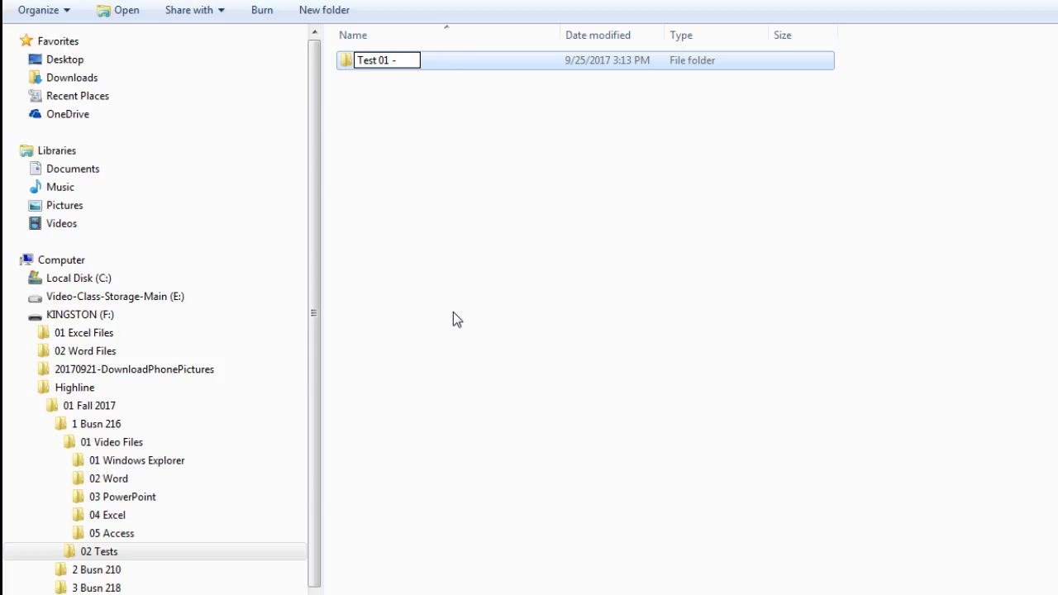
type("Michael Girvin")
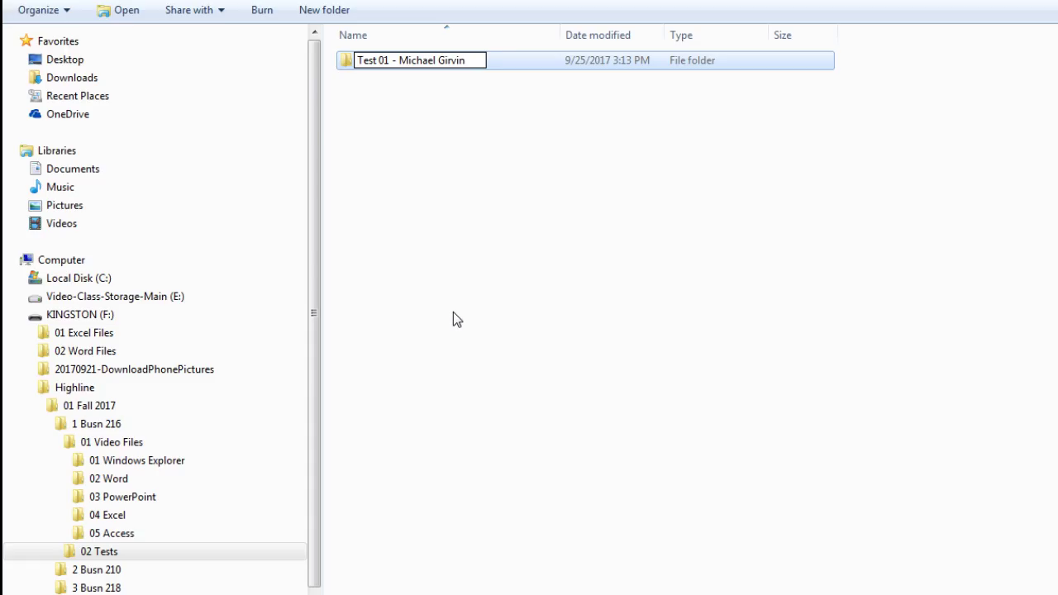
key("BackSpace")
key("BackSpace")
key("BackSpace")
key("BackSpace")
key("BackSpace")
key("BackSpace")
key("BackSpace")
key("BackSpace")
key("BackSpace")
key("BackSpace")
key("BackSpace")
key("BackSpace")
key("BackSpace")
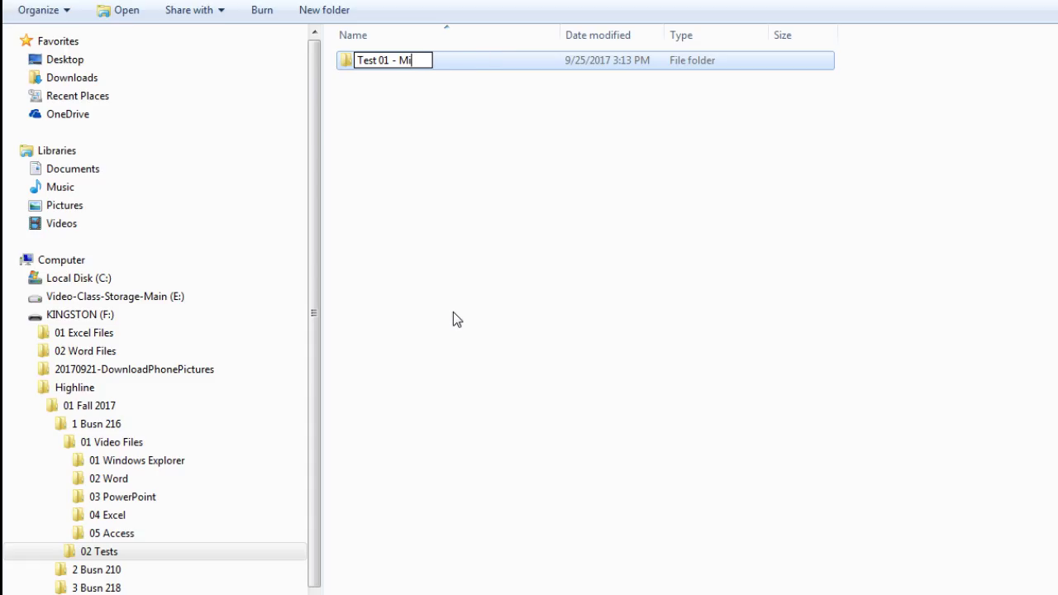
key("BackSpace")
type("Your Name")
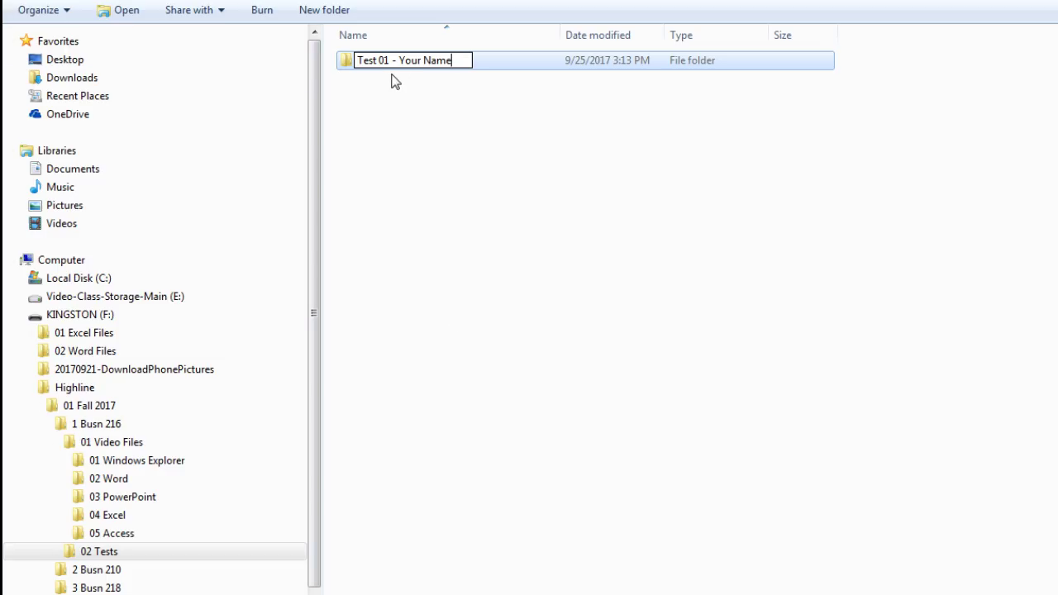
key("Return")
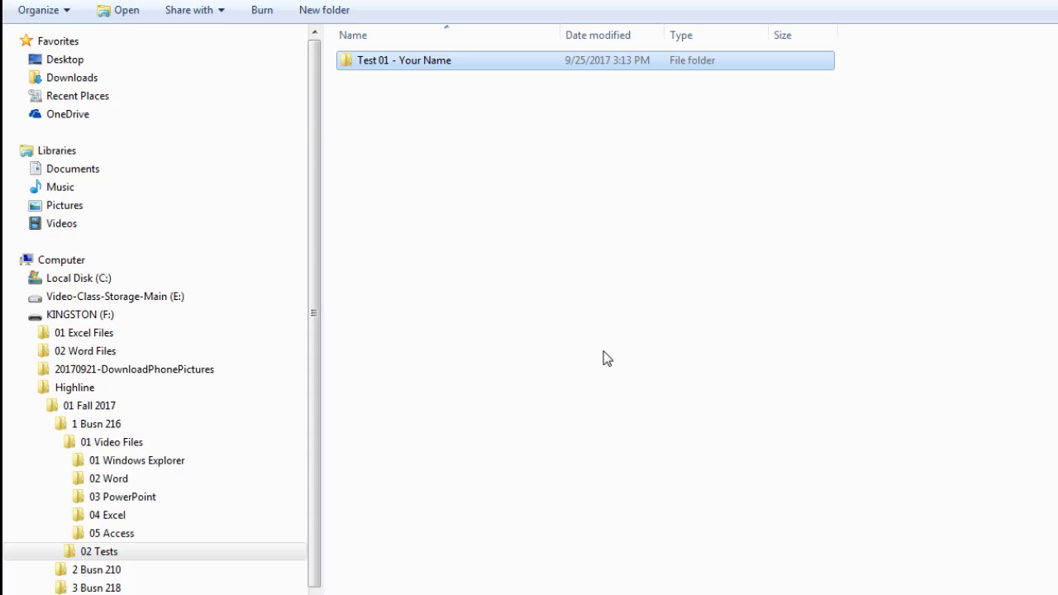
Step: Create folders Test 02 - Your Name, Test 03 - Your Name and Test 04 - Your Name
key("ctrl+shift+n")
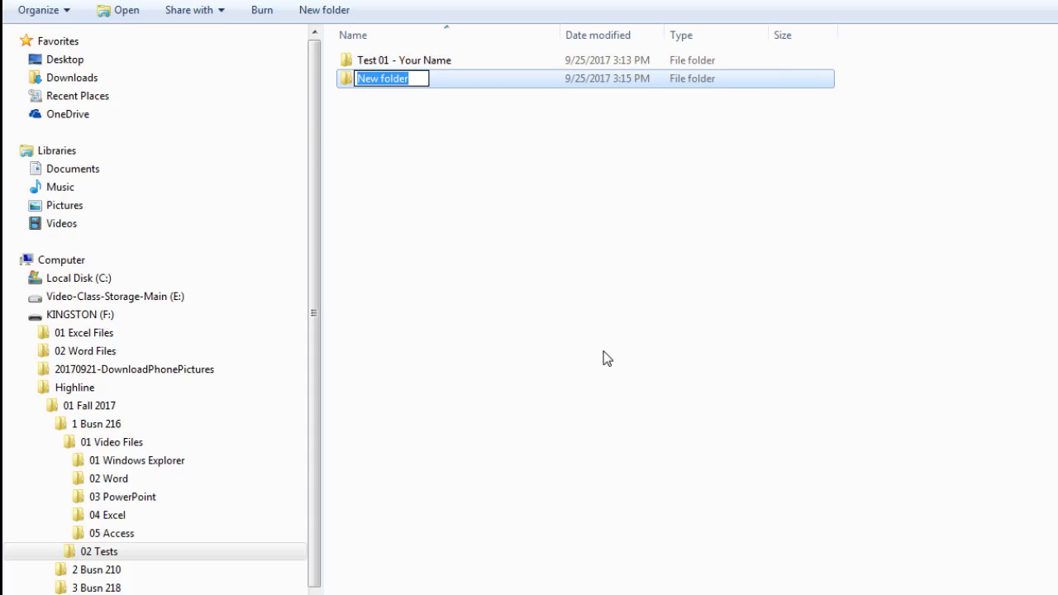
type("Test 02 - Yo")
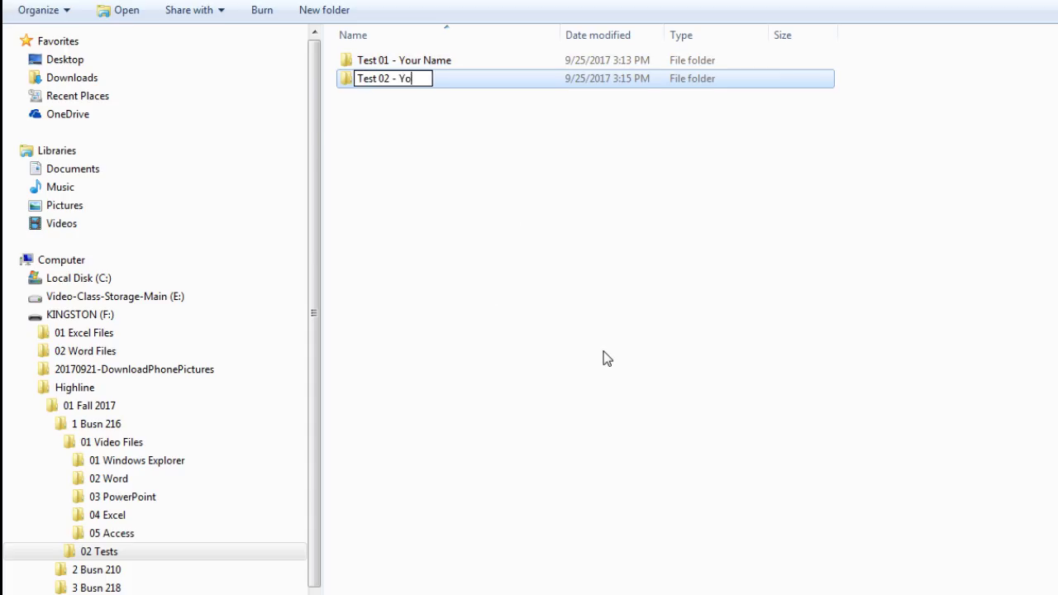
type("ur Name")
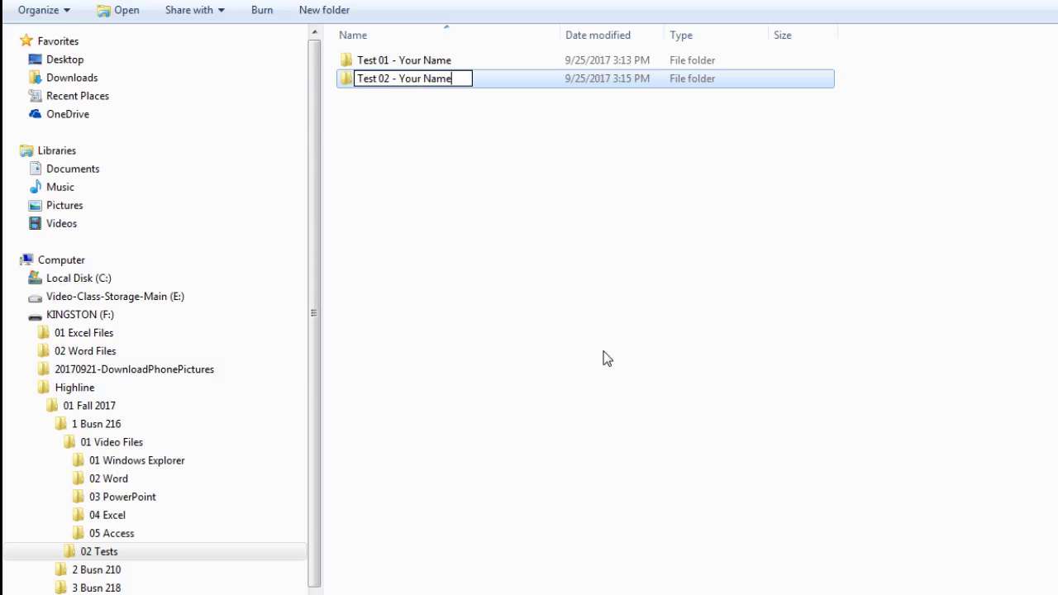
key("Return")
key("ctrl+shift+n")
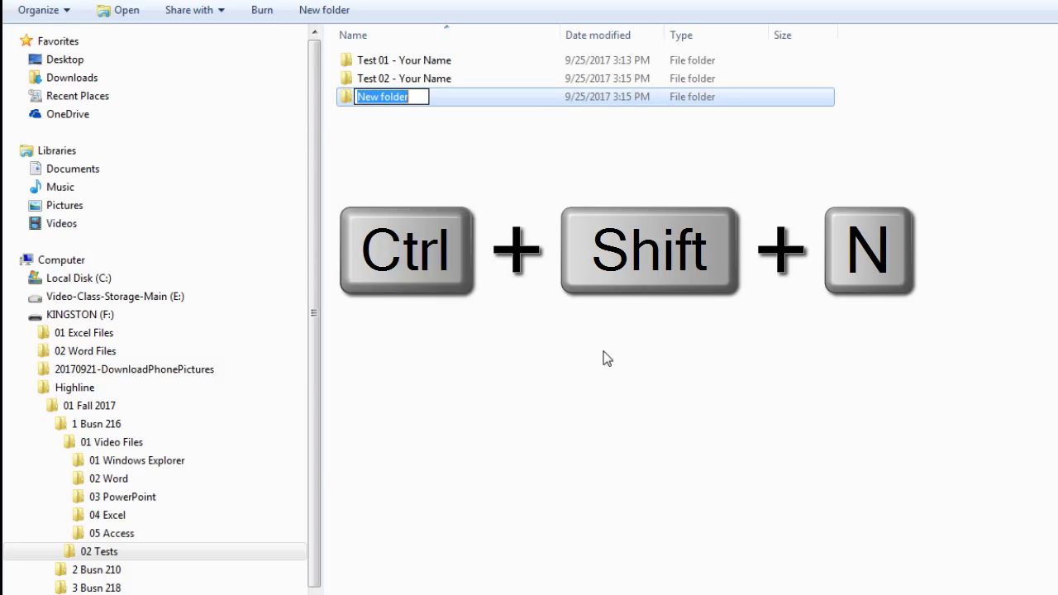
type("Test 03 -")
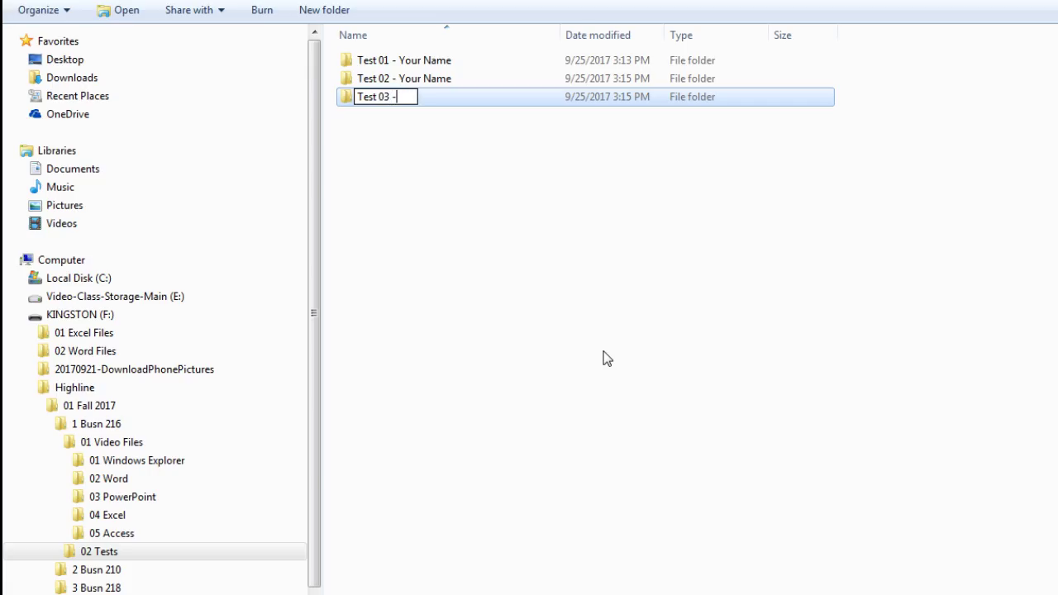
type(" Your Name")
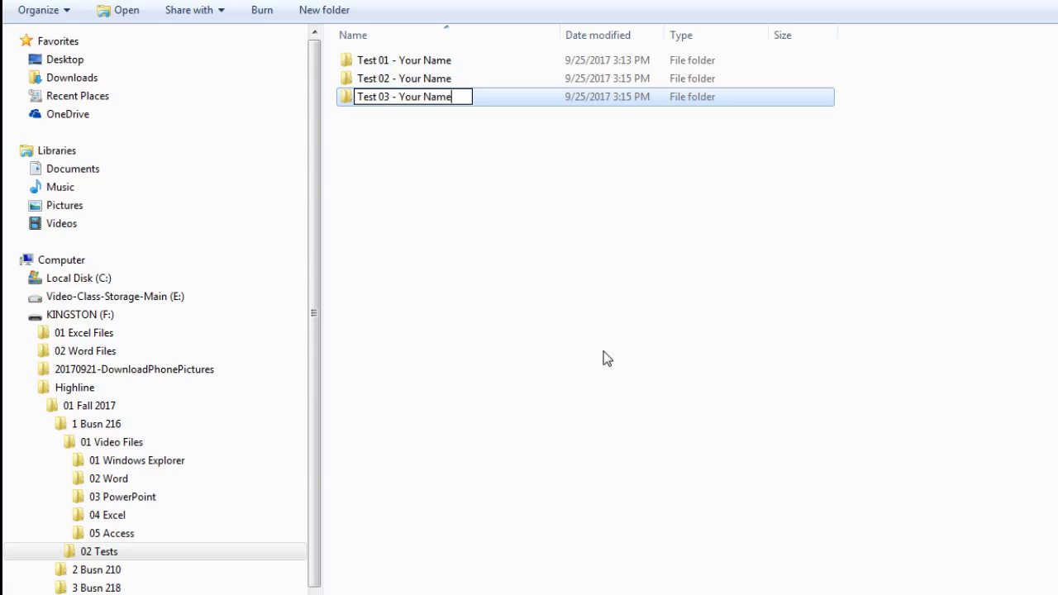
key("Return")
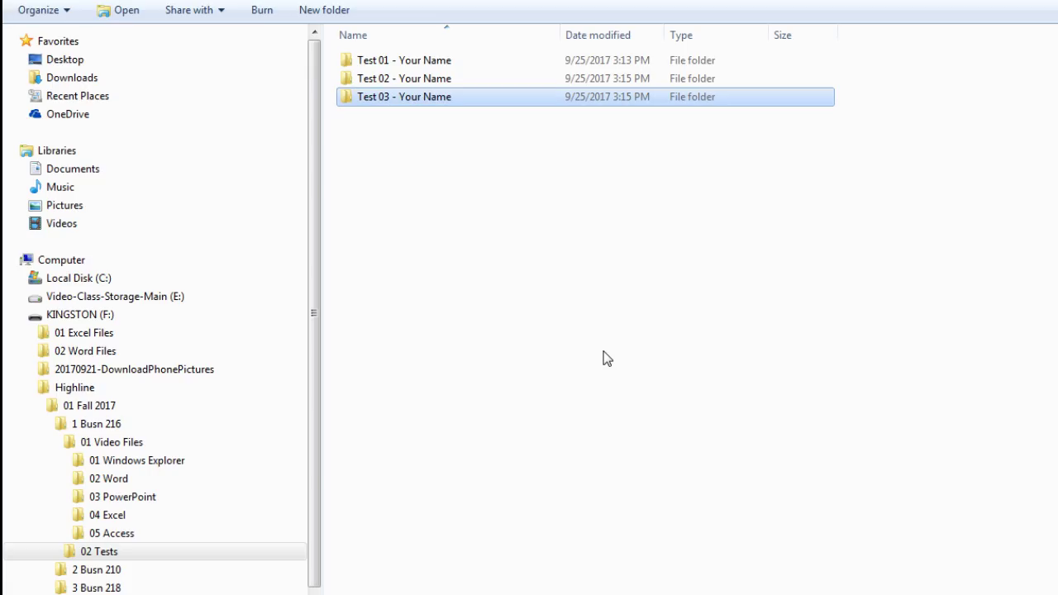
key("ctrl+shift+n")
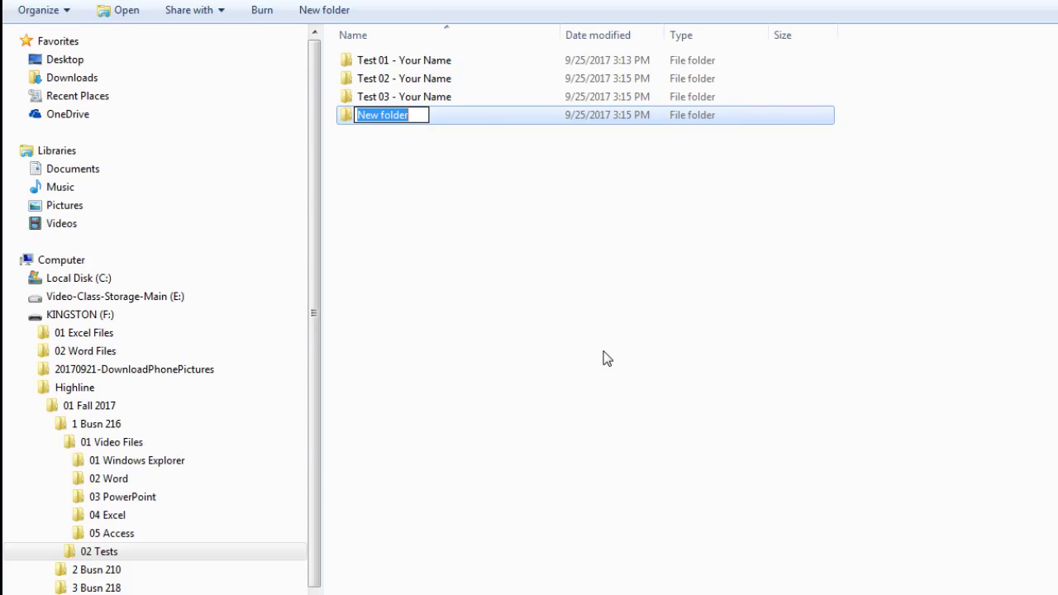
type("Test 04 - Yo")
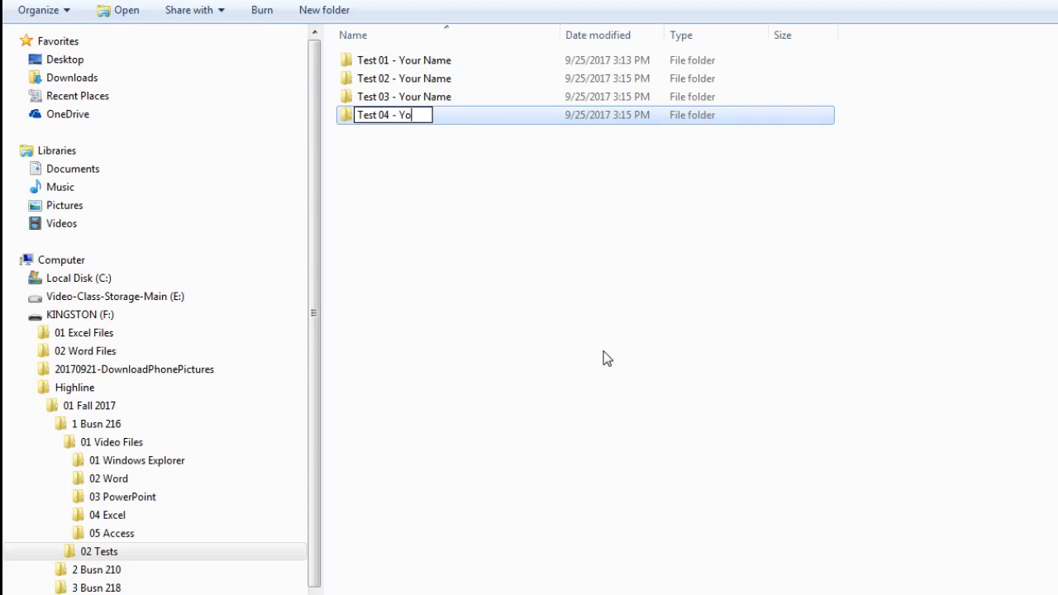
type("ur Name")
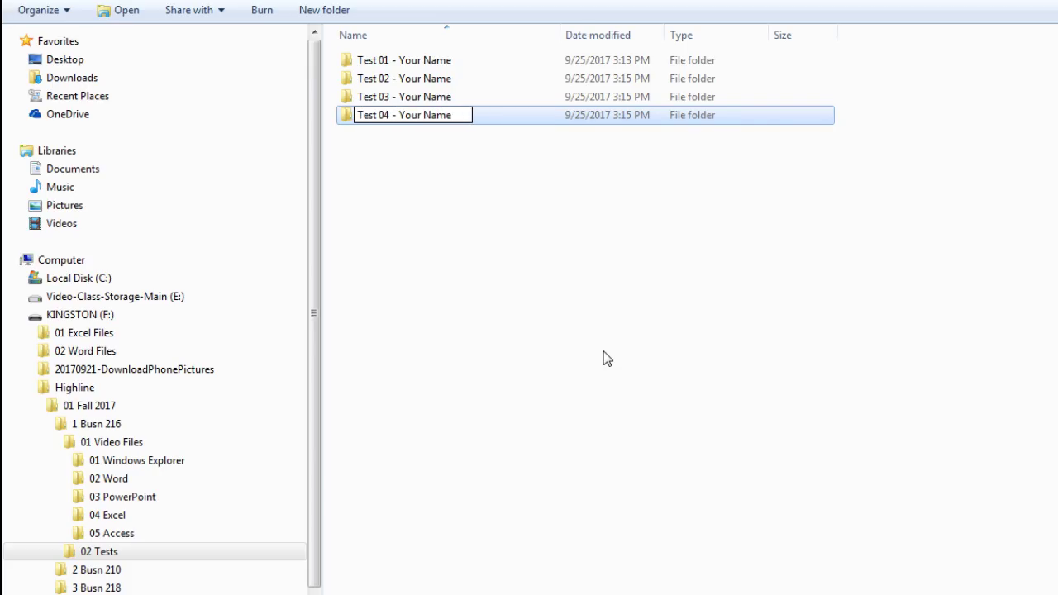
key("Return")
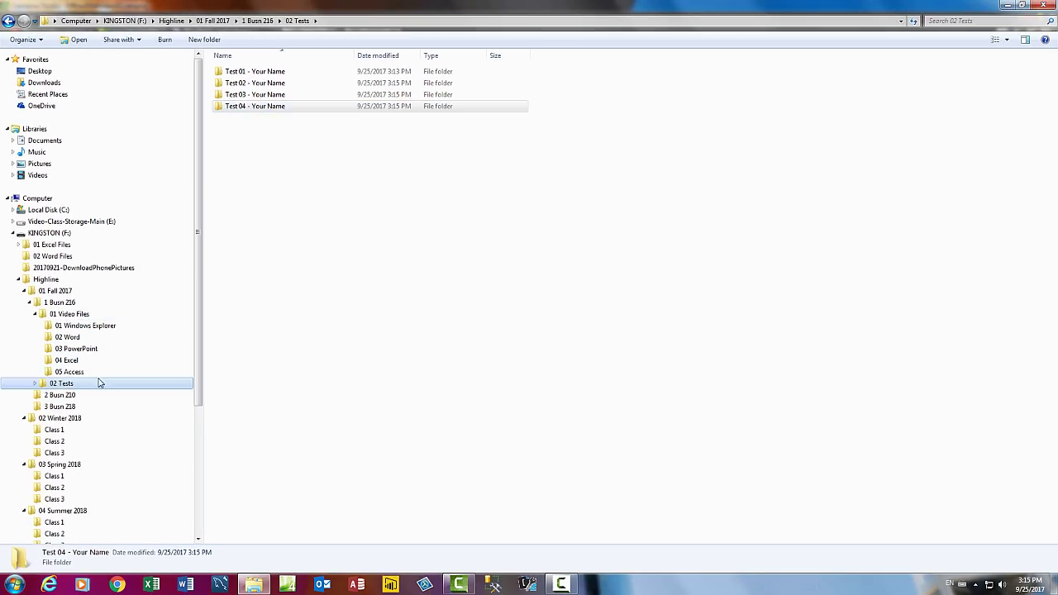
Step: Expand 02 Tests to show its Test folders, then go to the KINGSTON (F:) drive's top level
left_click(35, 383)
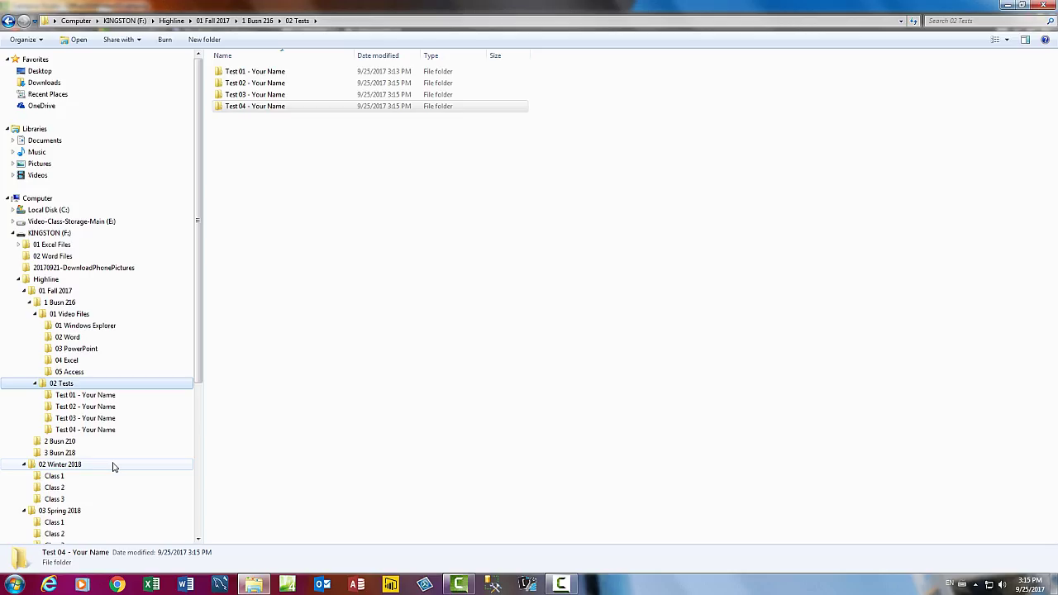
scroll(124, 455, "down", 3)
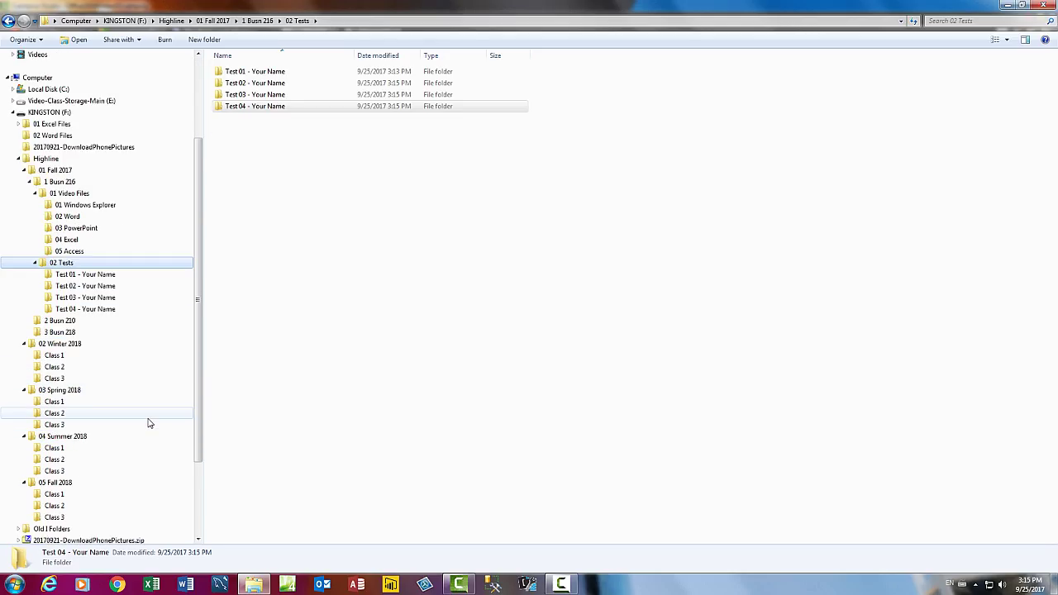
scroll(165, 397, "down", 2)
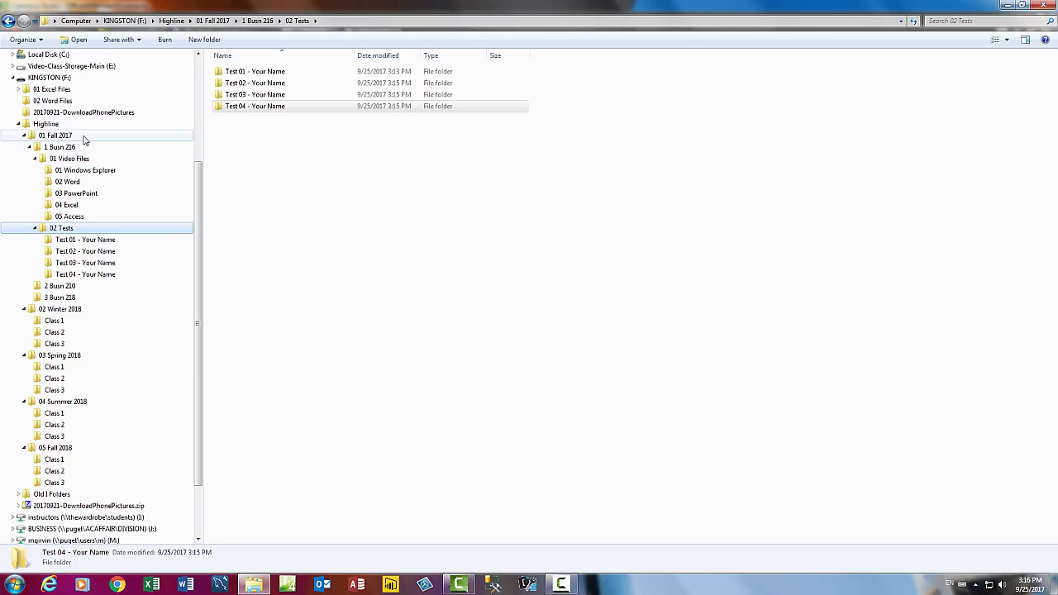
left_click(55, 80)
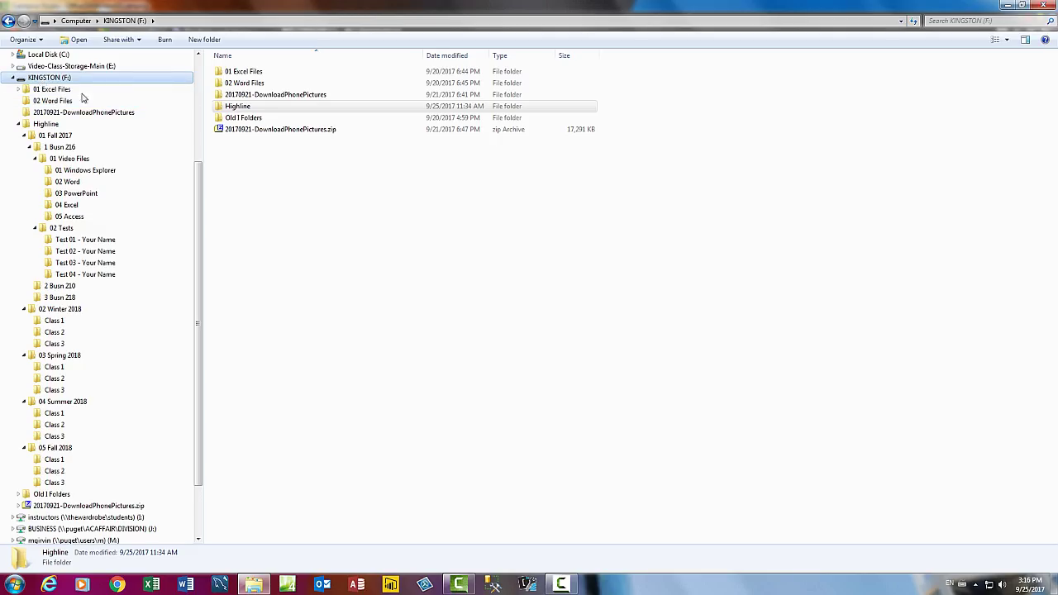
Step: Select Highline, dismiss its shortcut menu, and open the empty 01 Windows Explorer folder
left_click(237, 110)
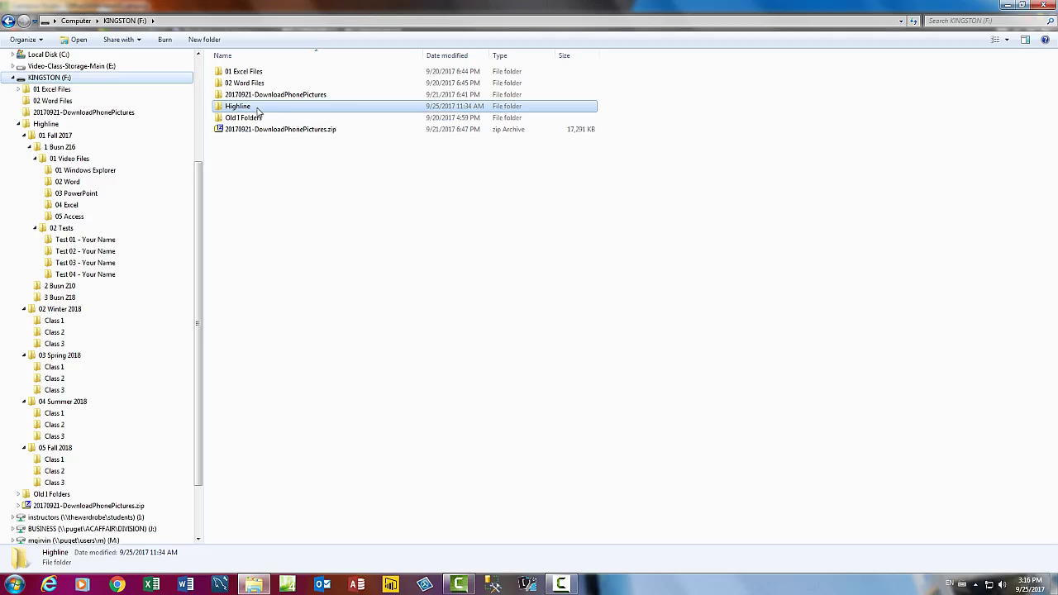
right_click(257, 110)
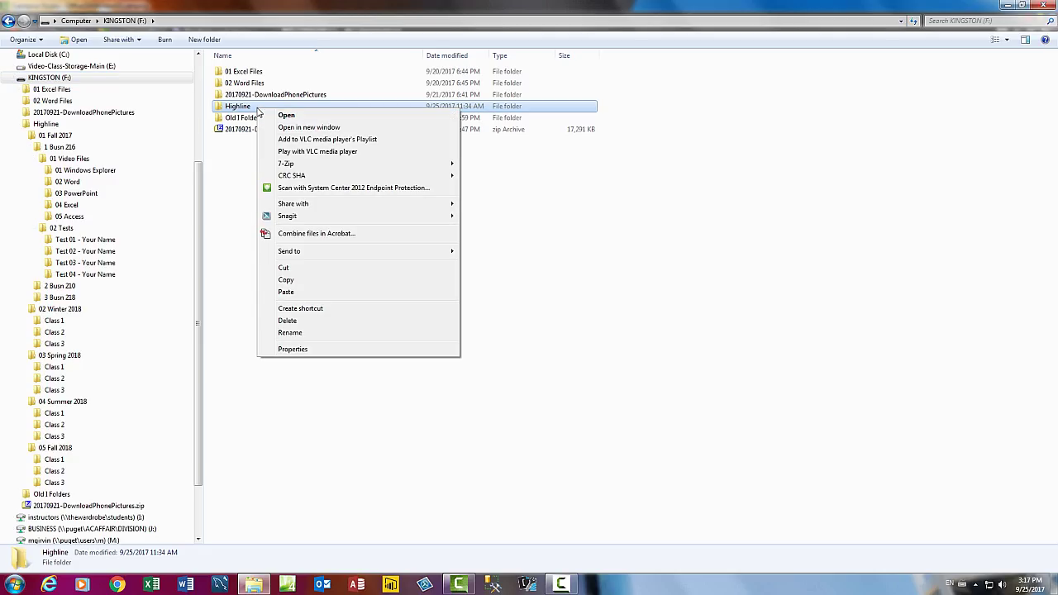
mouse_move(306, 255)
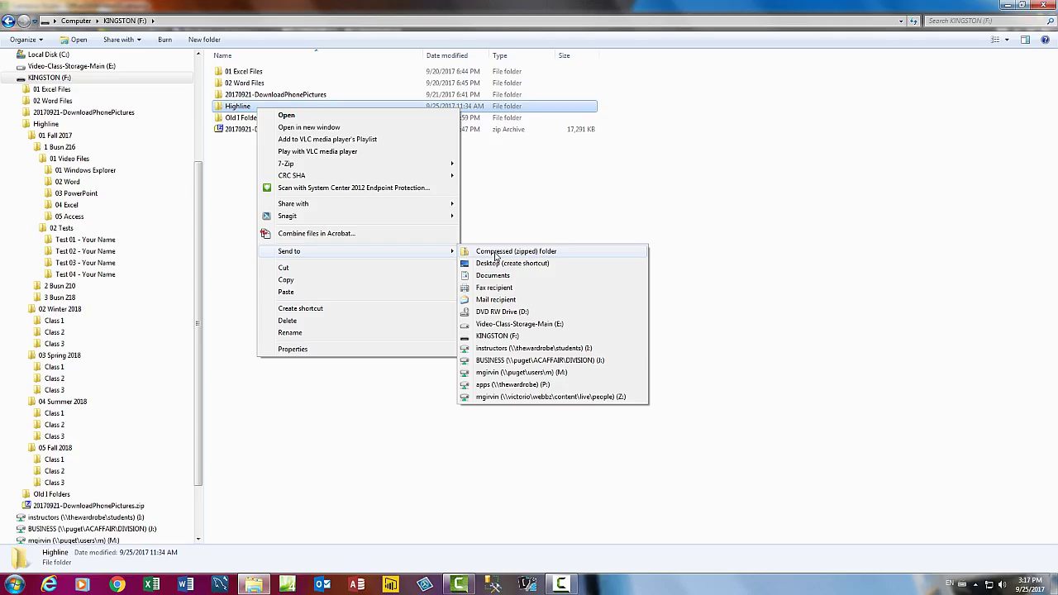
key("Escape")
key("Escape")
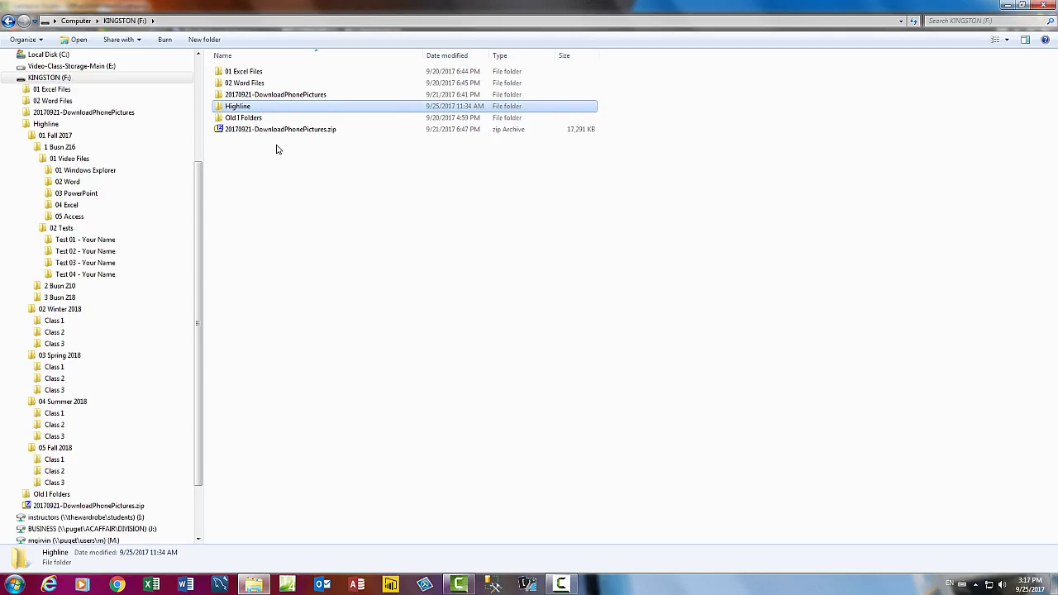
left_click(80, 171)
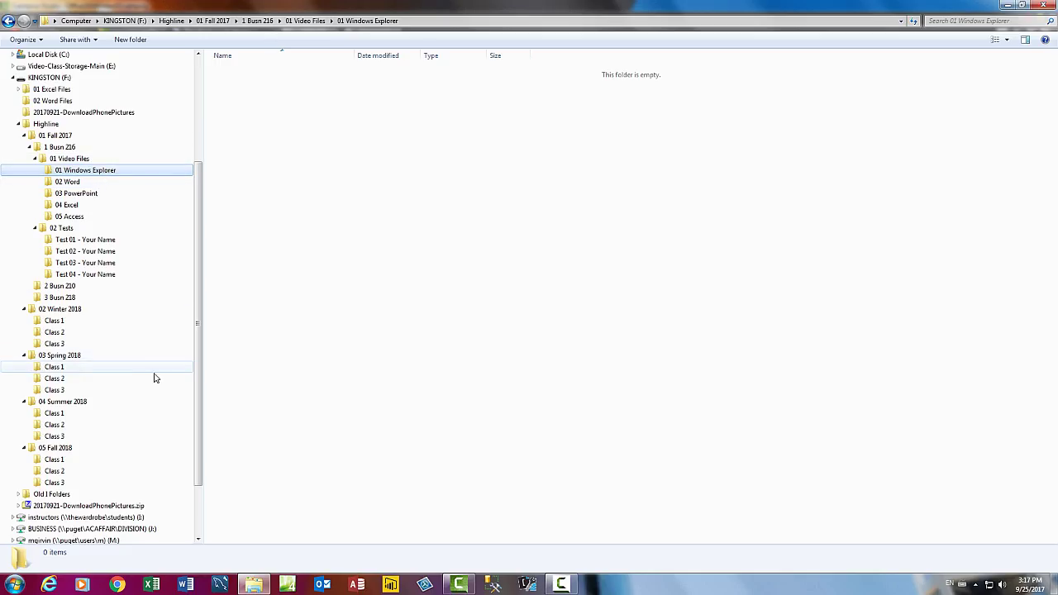
Step: In Chrome, go to Busn216's Windows Explorer class content page, briefly previewing the first handout PDF
left_click(118, 586)
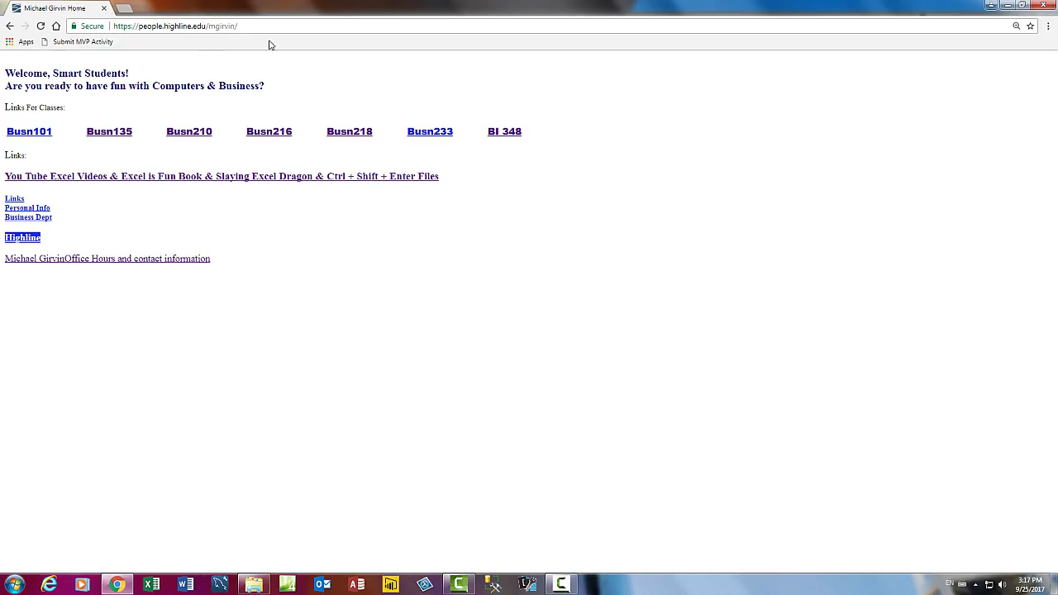
left_click(283, 135)
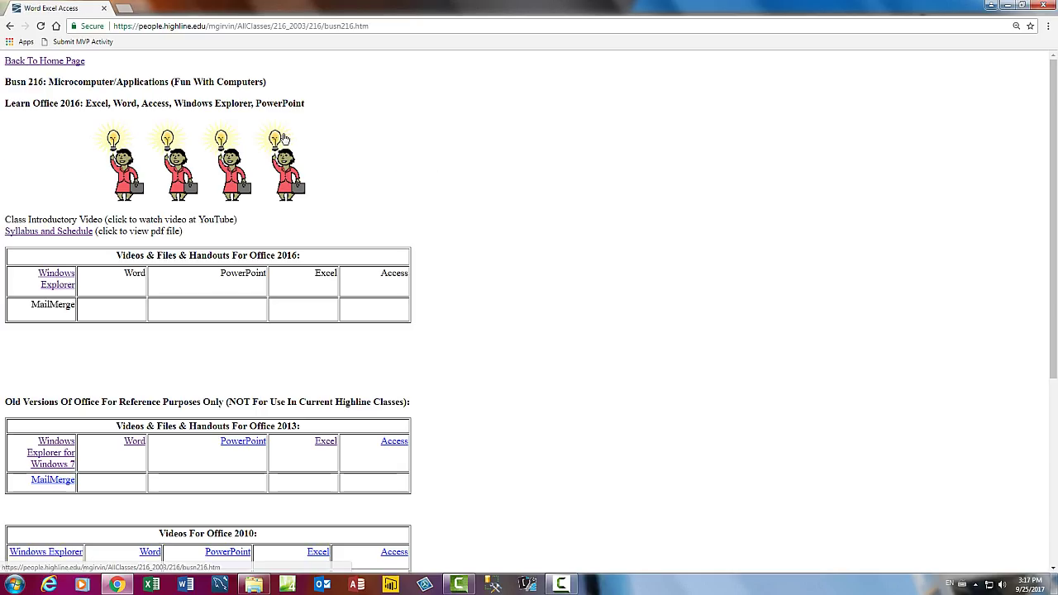
left_click(64, 282)
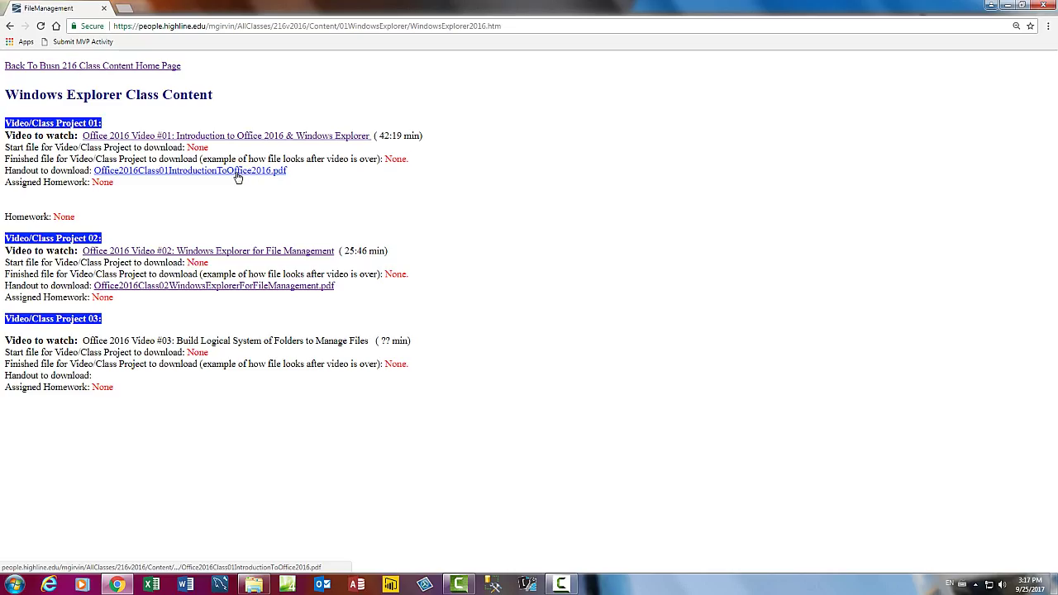
left_click(175, 172)
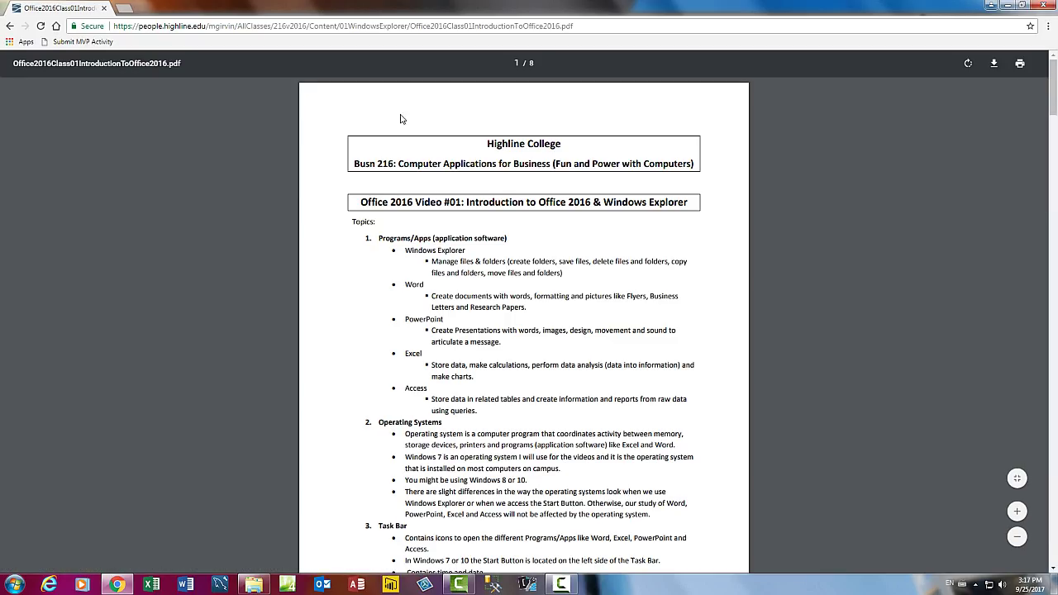
left_click(10, 26)
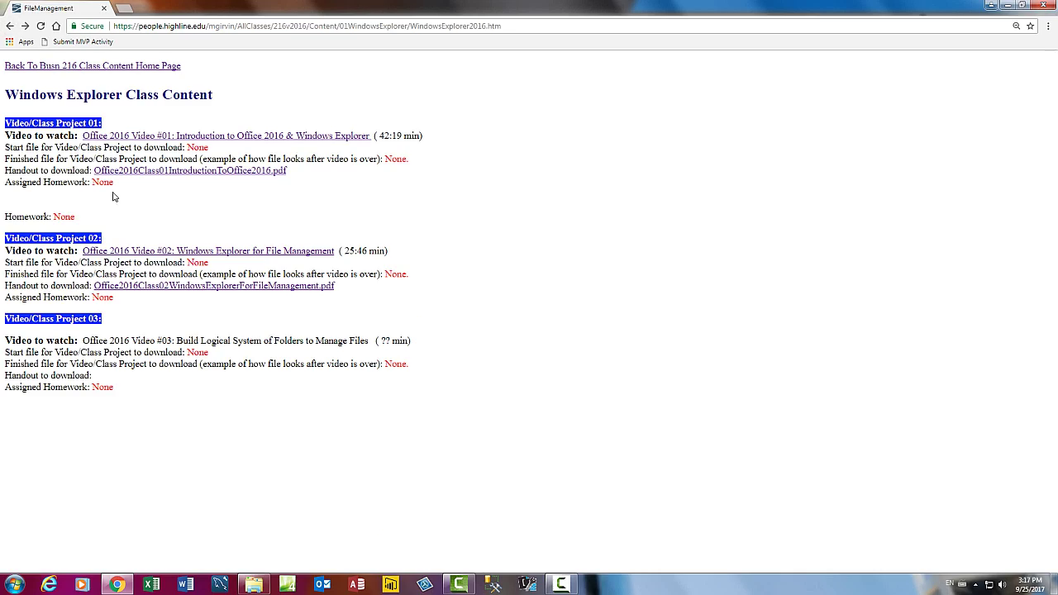
right_click(191, 172)
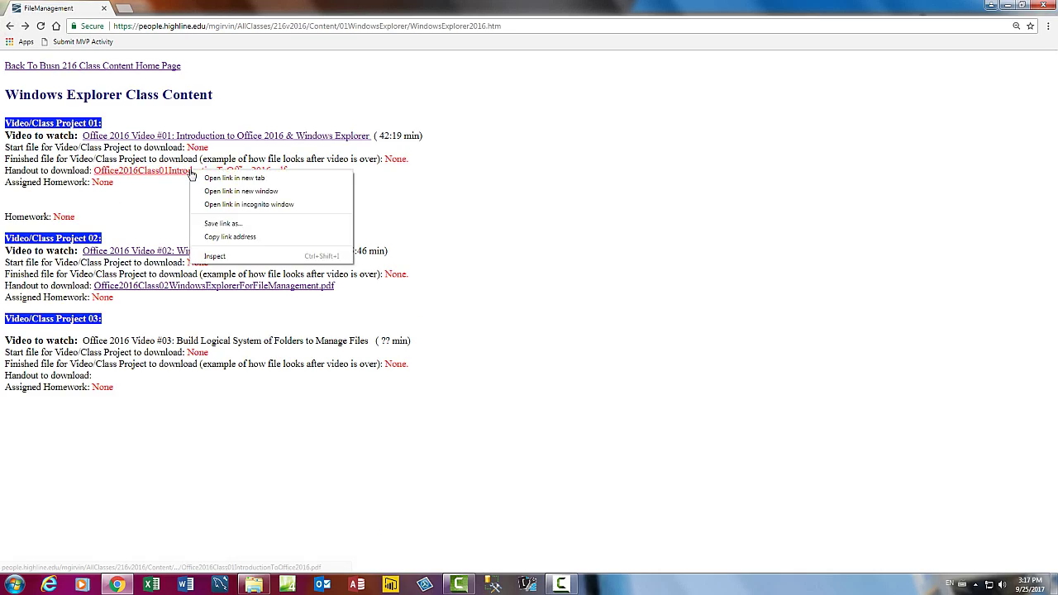
left_click(224, 229)
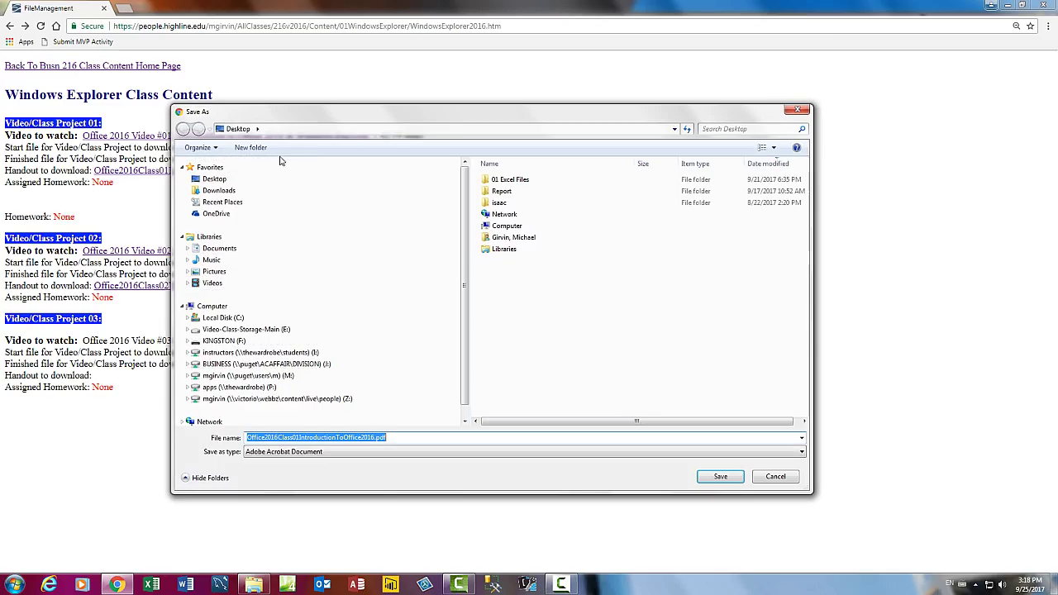
left_click_drag(338, 118, 275, 121)
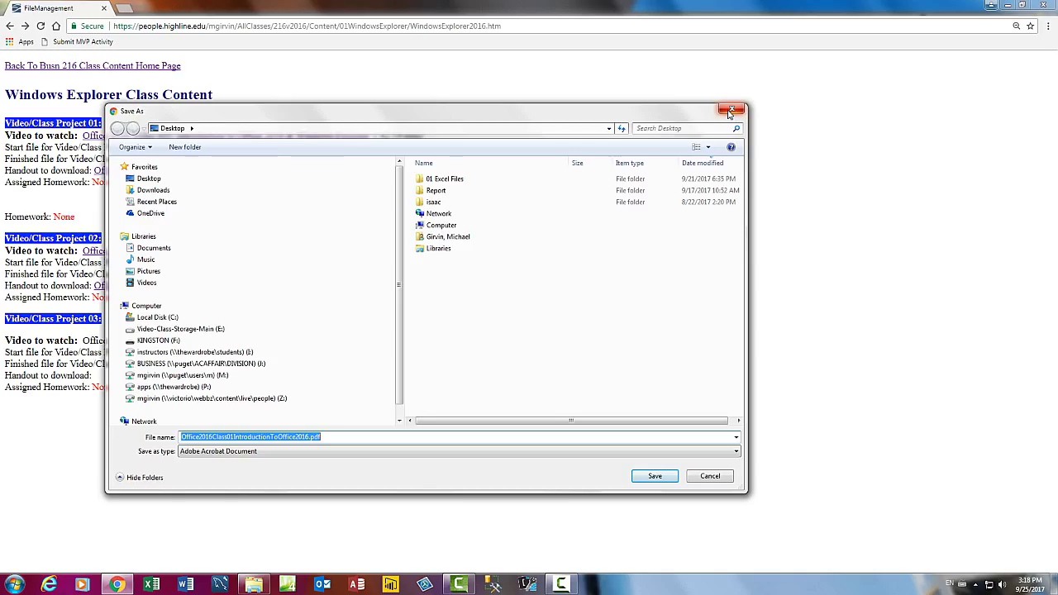
left_click_drag(533, 122, 597, 124)
left_click_drag(600, 125, 511, 125)
left_click(713, 114)
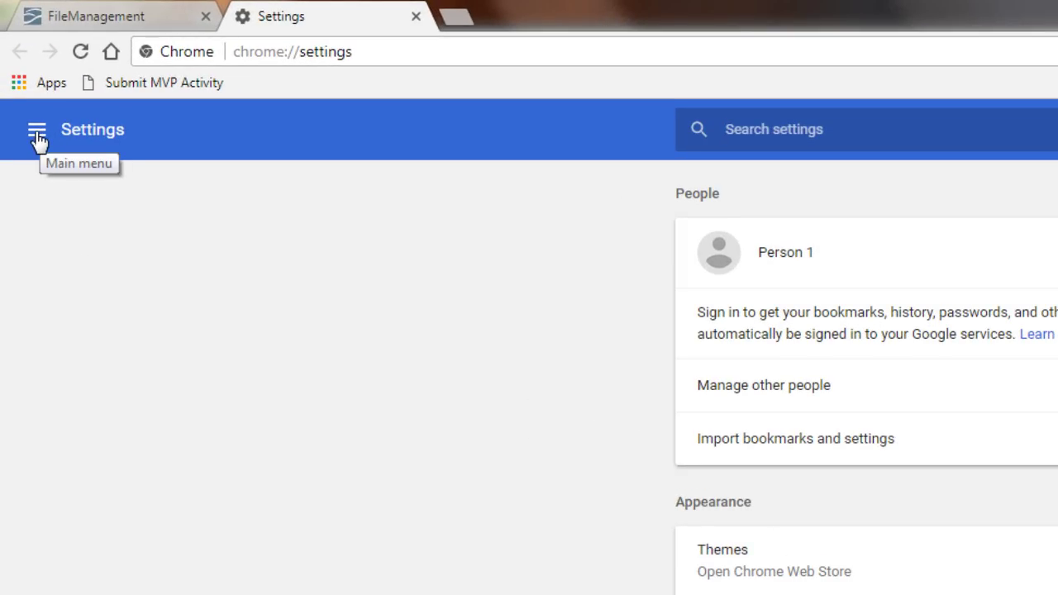
left_click(37, 137)
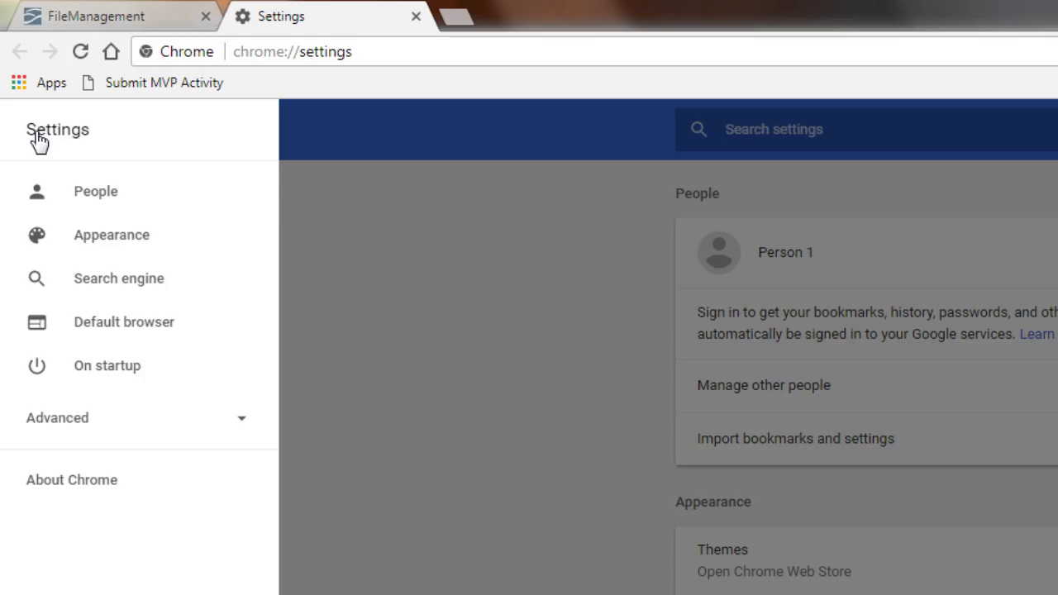
left_click(81, 427)
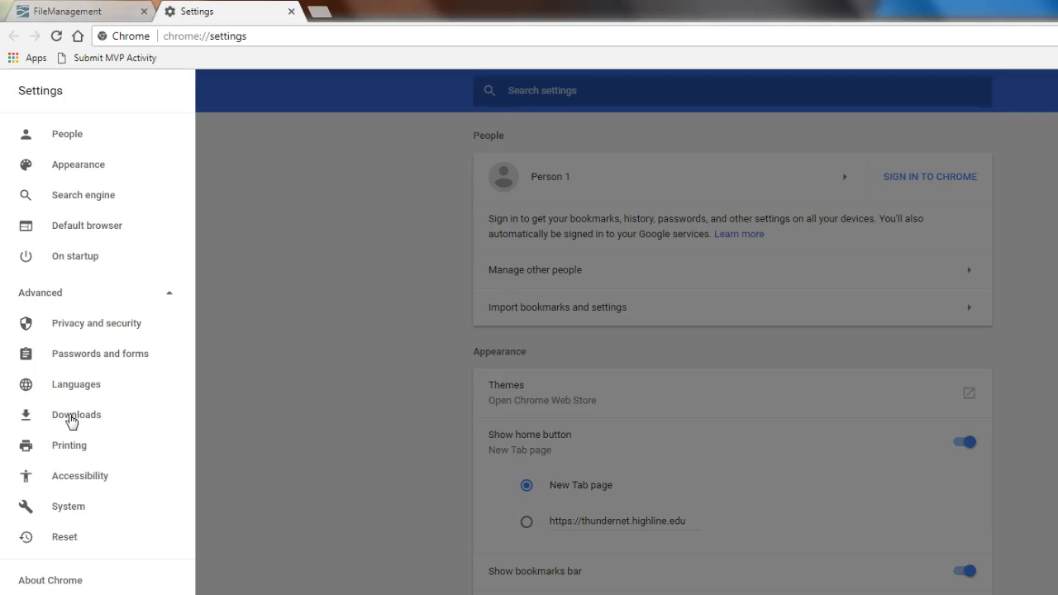
left_click(71, 420)
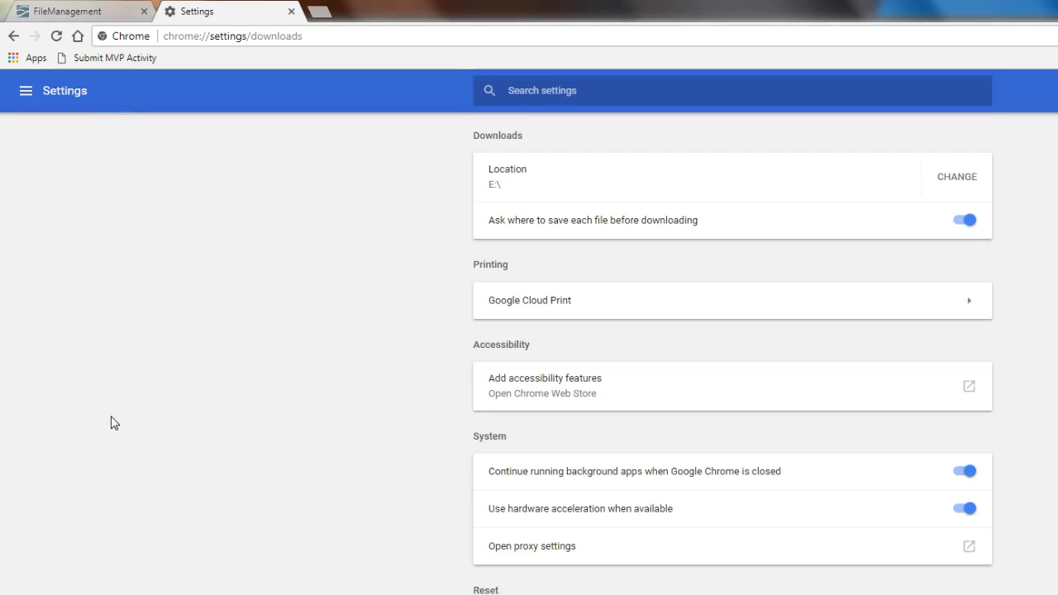
left_click(959, 221)
left_click(954, 223)
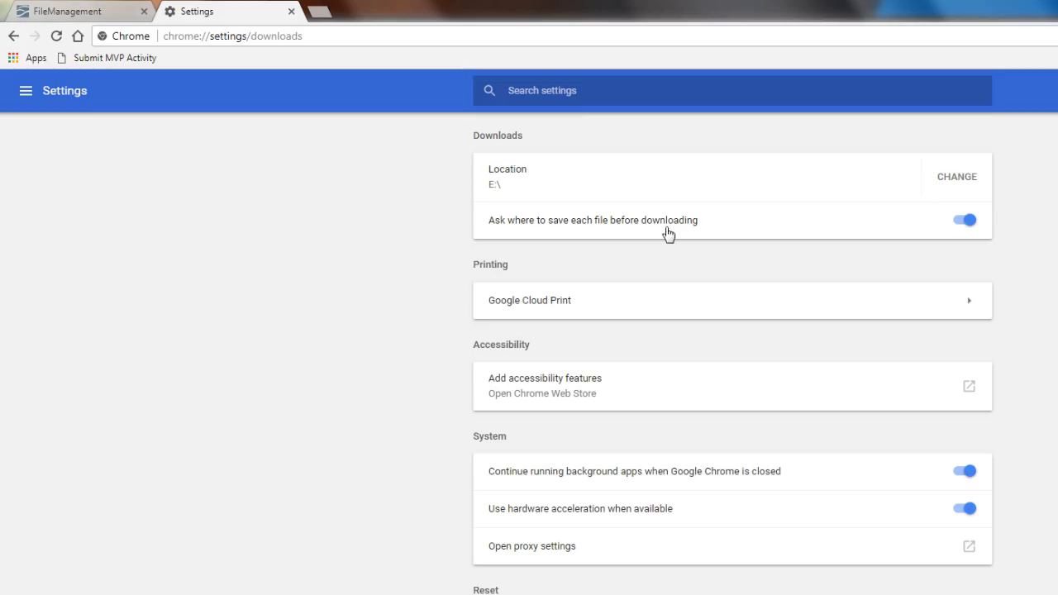
left_click(966, 227)
left_click(971, 225)
Step: Save the Class01 handout PDF link into F: > Highline > 01 Fall 2017 > 1 Busn 216 > 01 Video Files > 01 Windows Explorer
left_click(292, 11)
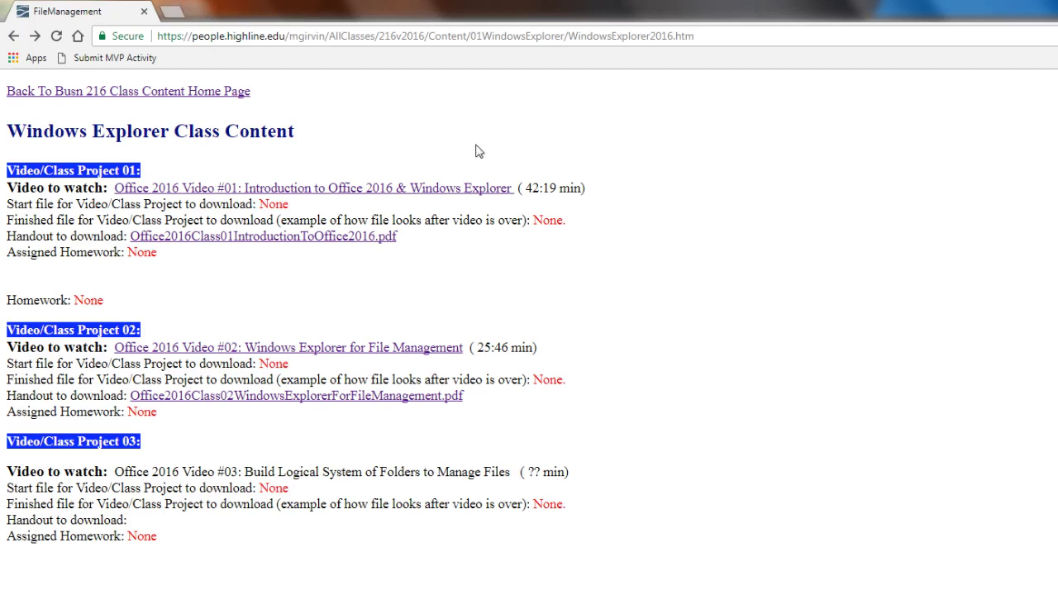
right_click(329, 236)
left_click(370, 315)
left_click_drag(484, 170, 604, 158)
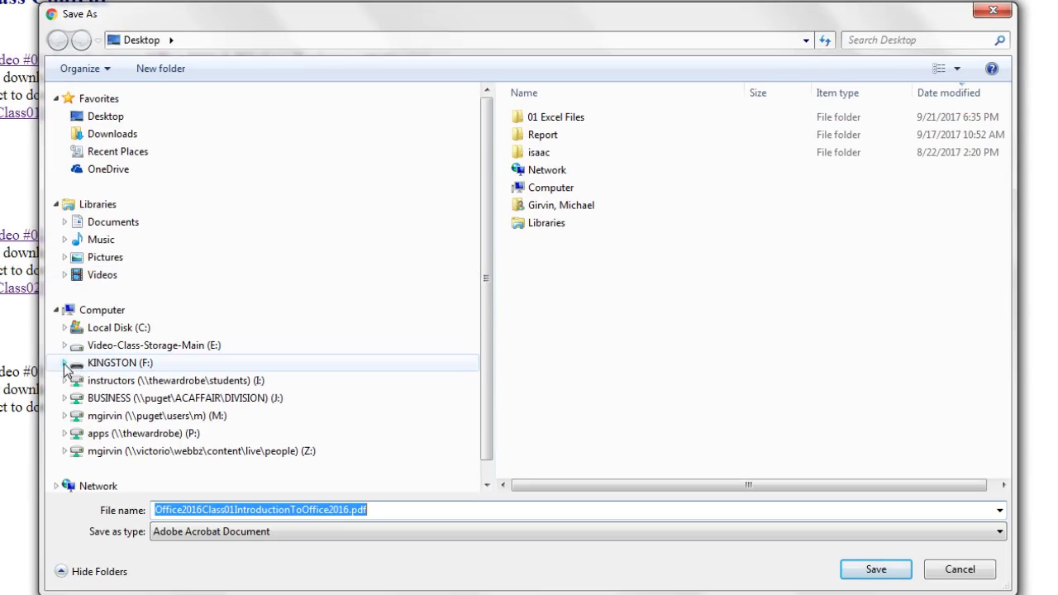
left_click(65, 363)
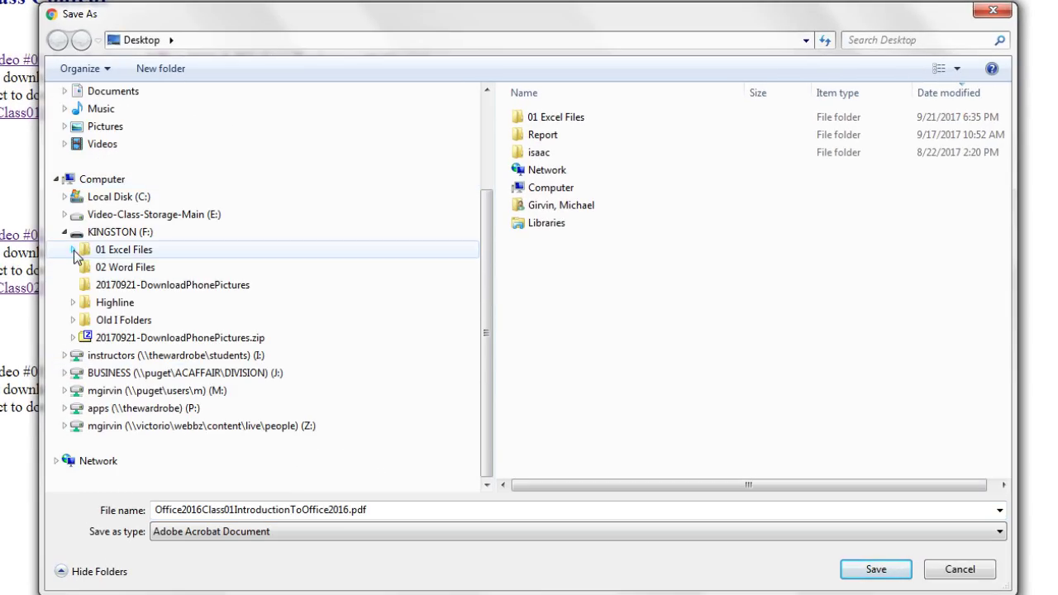
left_click(73, 303)
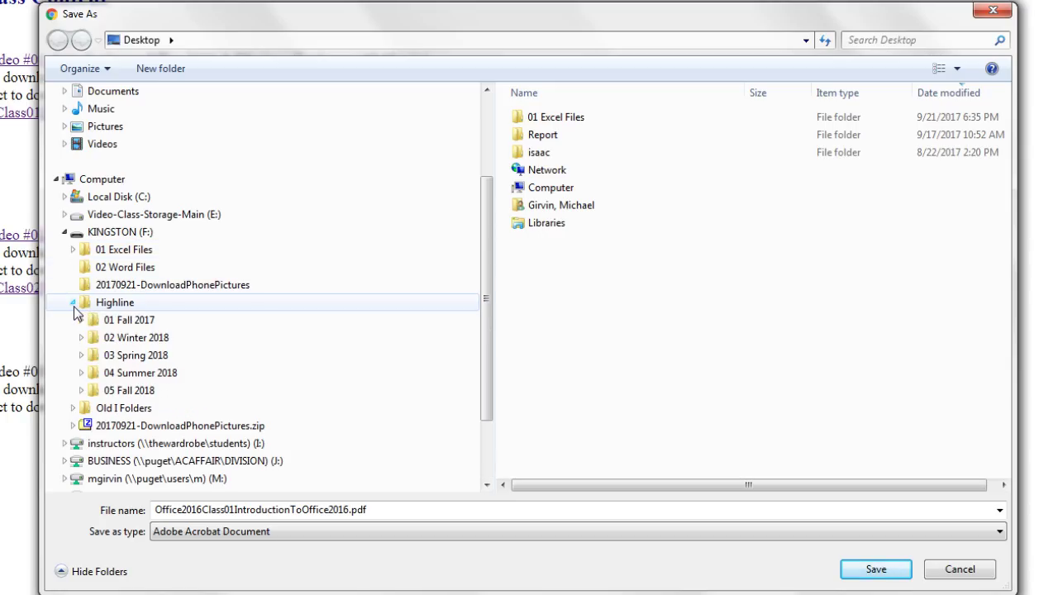
left_click(82, 321)
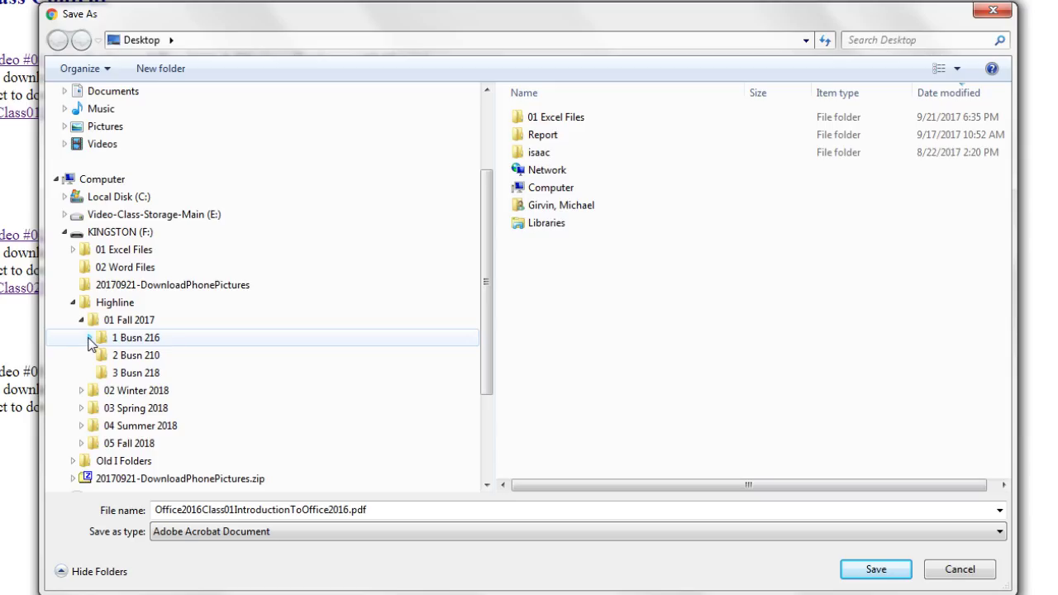
left_click(89, 339)
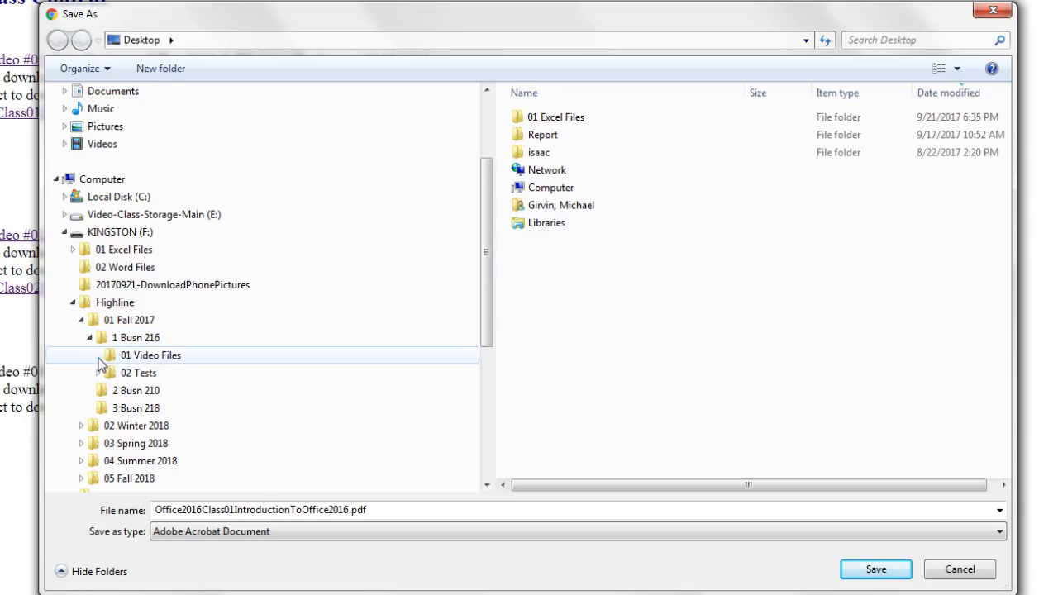
left_click(99, 357)
left_click(153, 374)
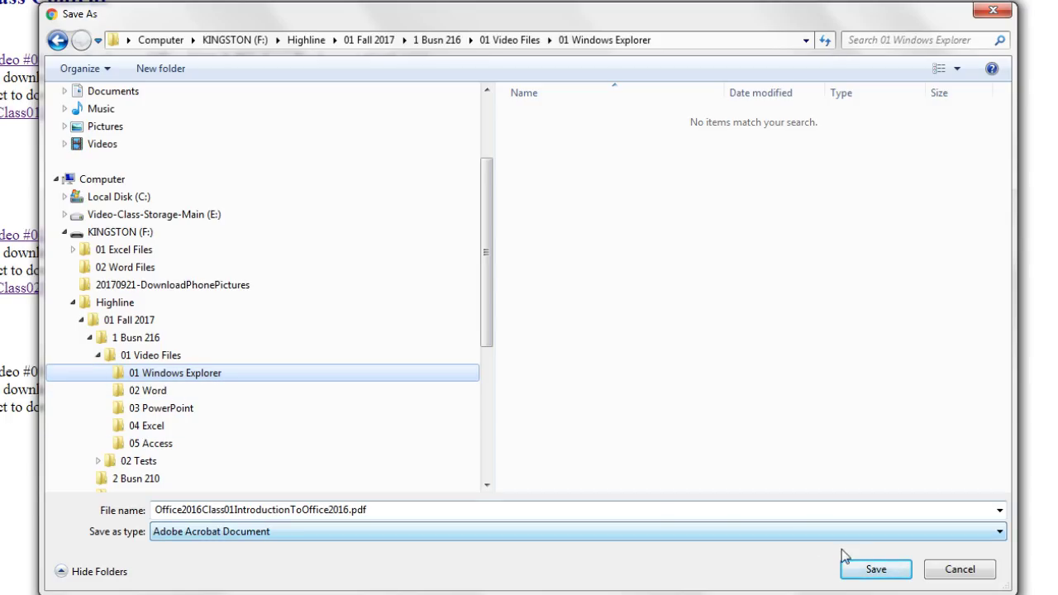
left_click(868, 569)
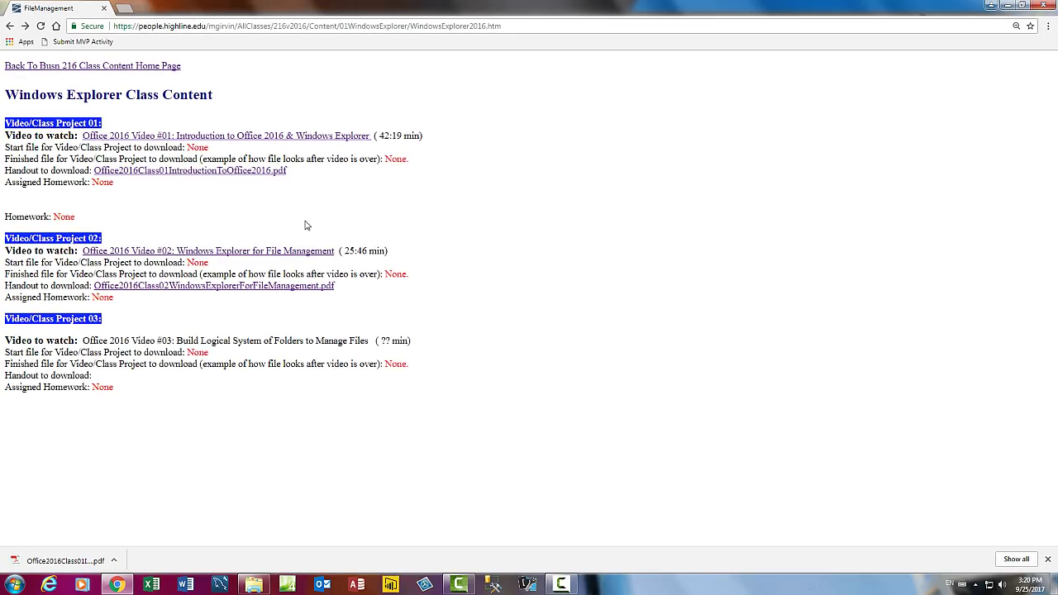
Step: Save the Class02 handout link as Office2016Class02WindowsExplorerForFileManagement.pdf in 01 Windows Explorer
right_click(215, 290)
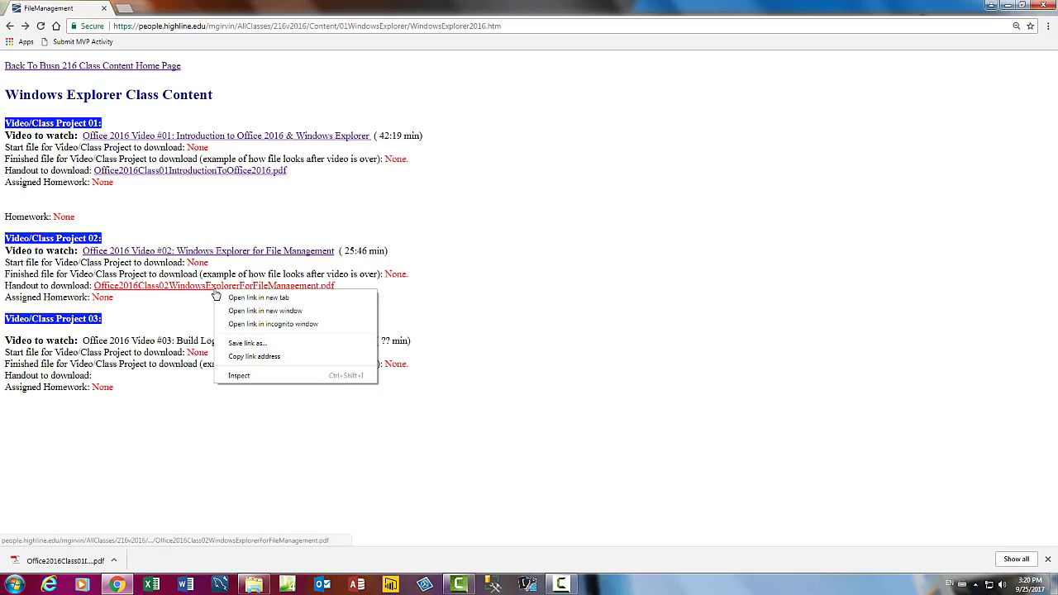
left_click(239, 344)
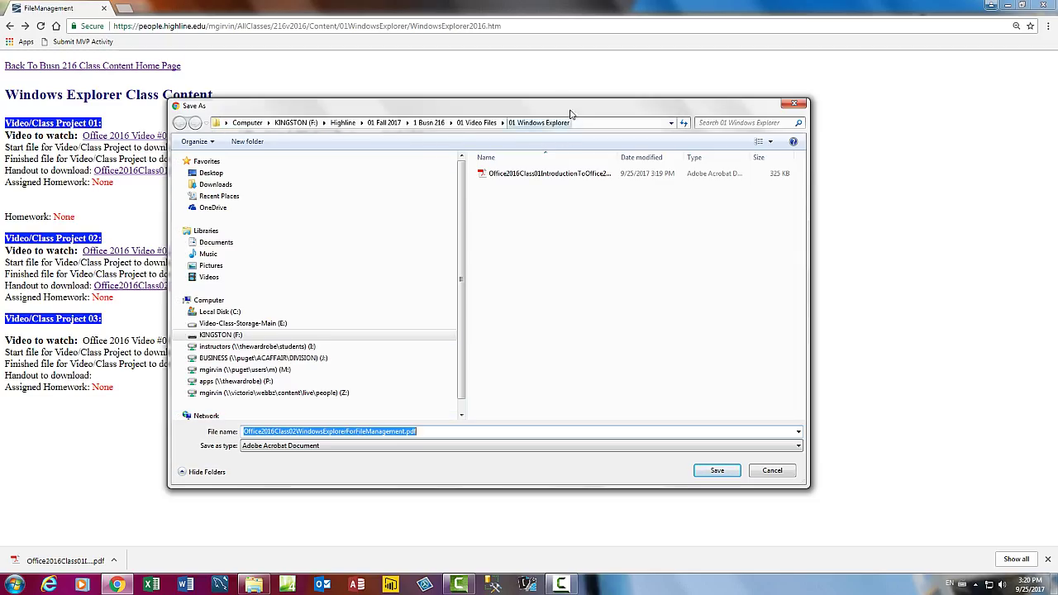
left_click(720, 475)
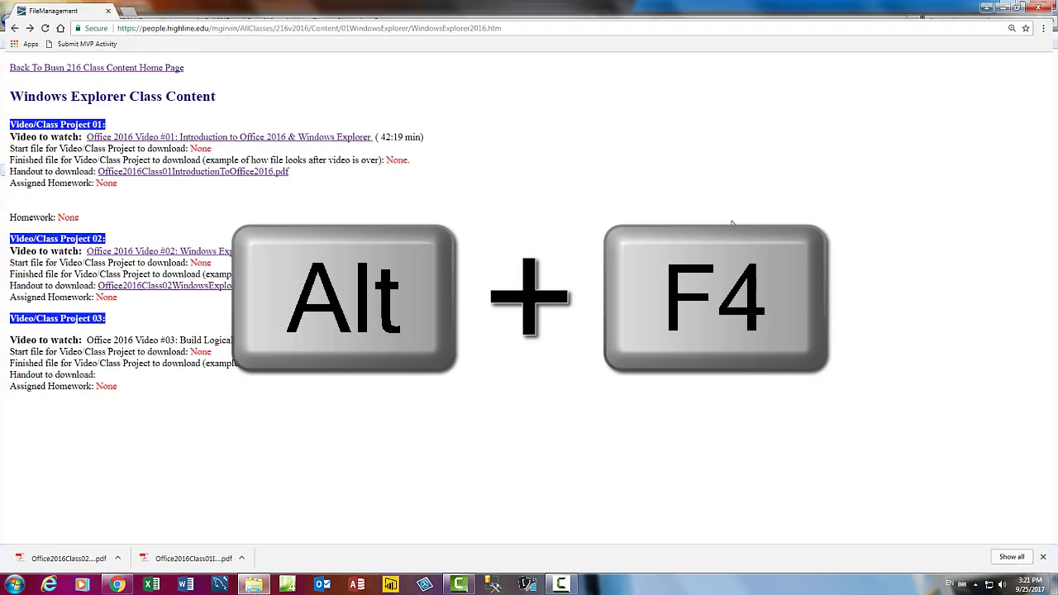
Step: Close Chrome, autofit the Name column, and return to Highline > 01 Windows Explorer showing both PDFs
key("alt+F4")
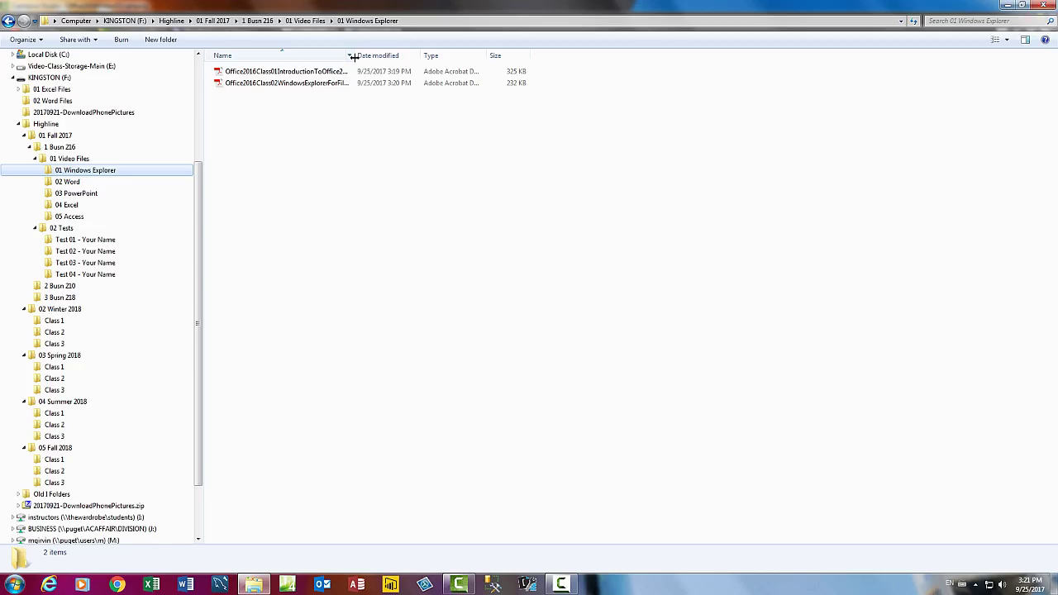
double_click(354, 56)
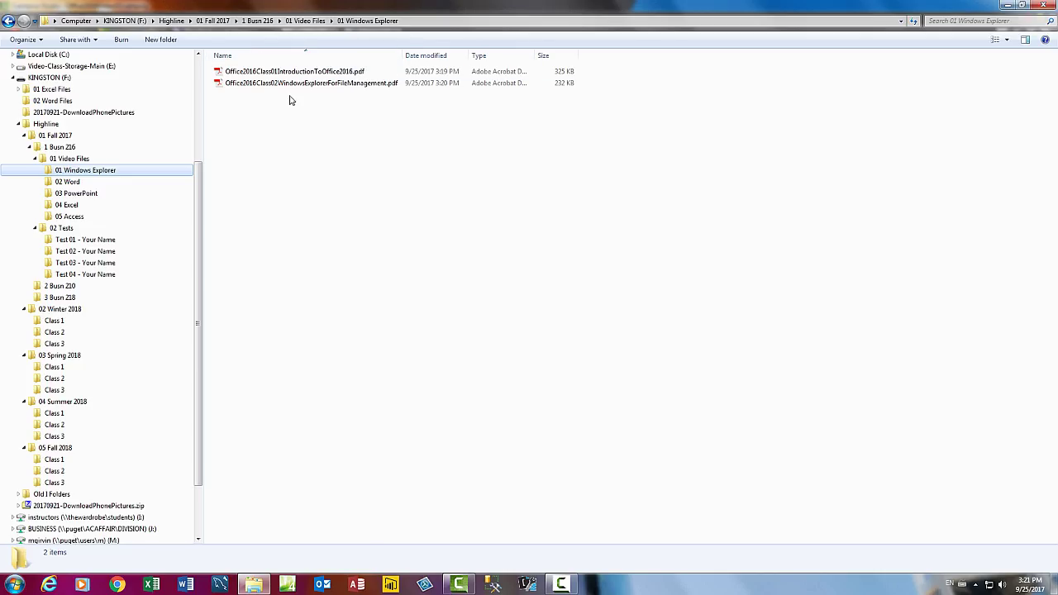
left_click_drag(199, 236, 141, 189)
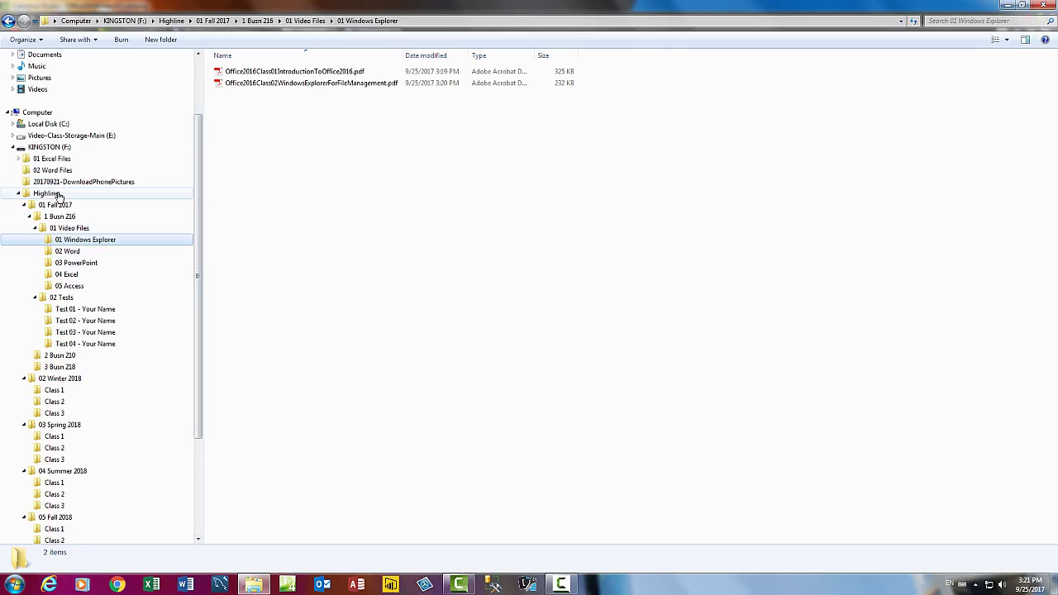
left_click(45, 193)
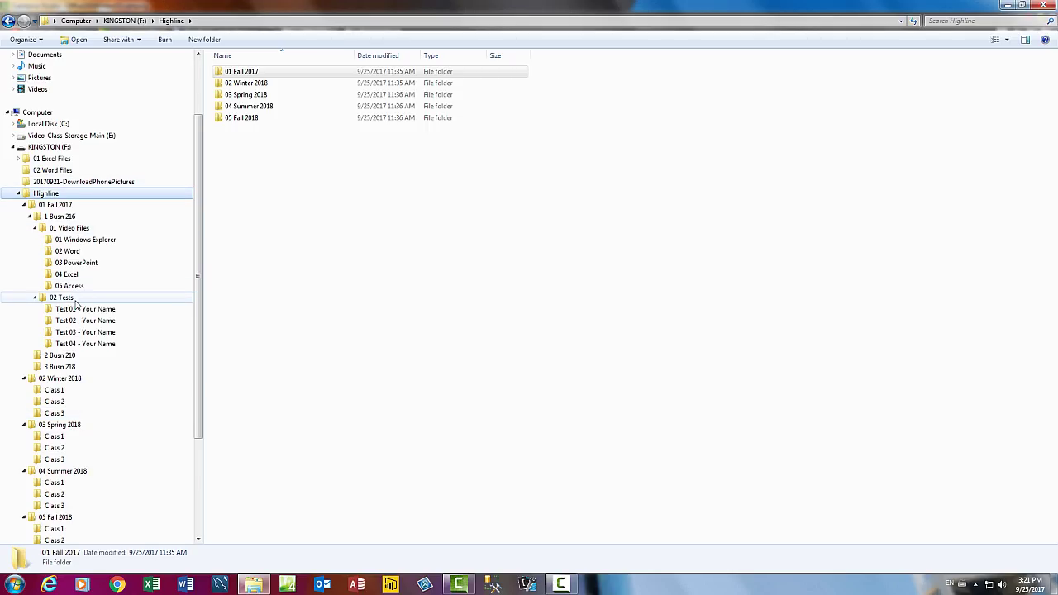
left_click(93, 240)
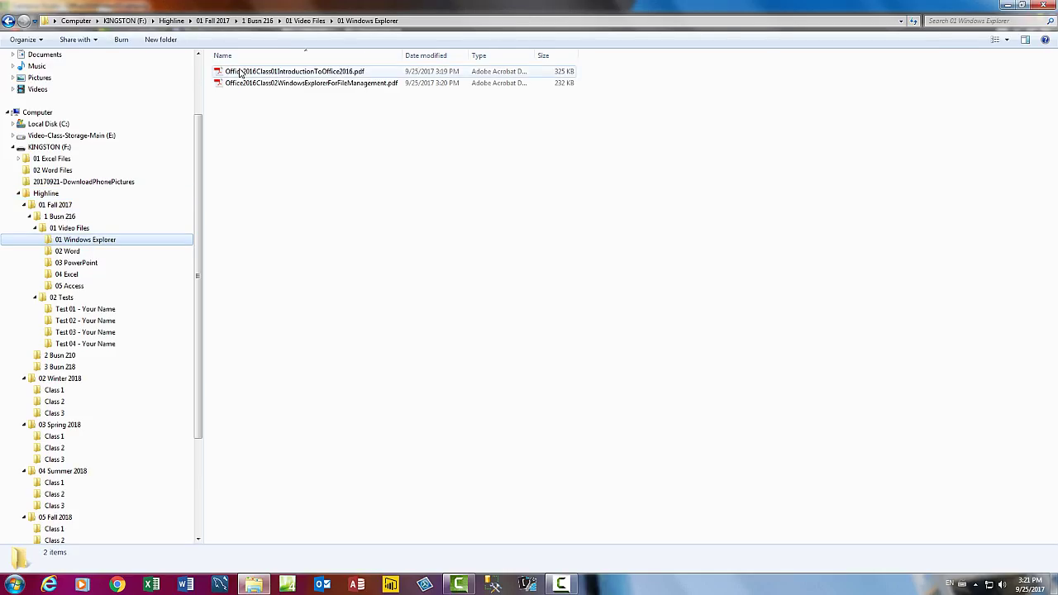